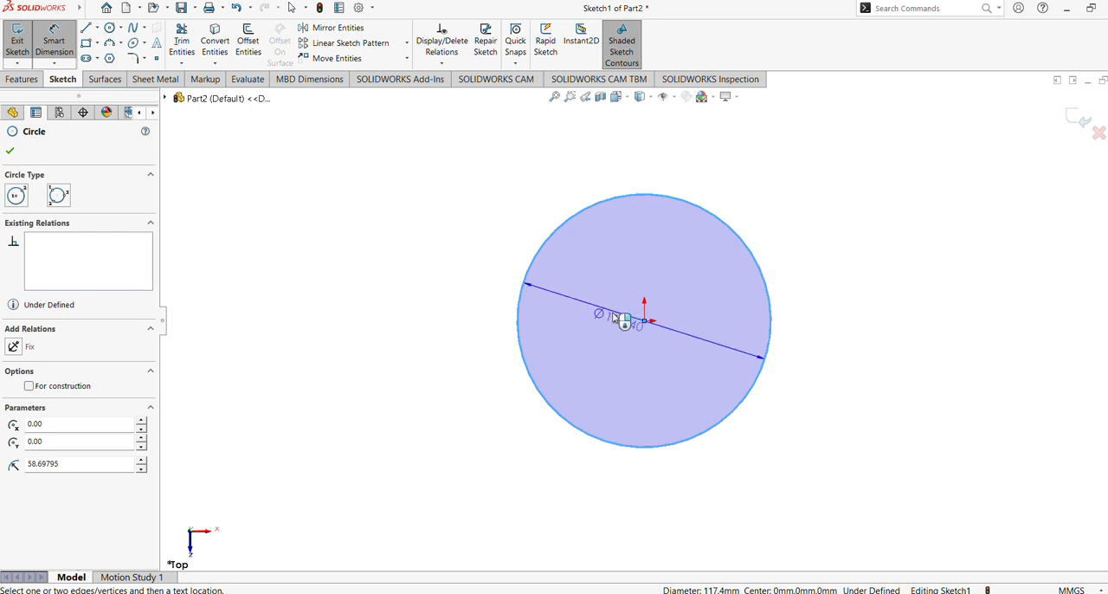
Step: Dimension the circle's diameter to 100 mm and exit the sketch
left_click(608, 328)
double_click(608, 328)
type("100")
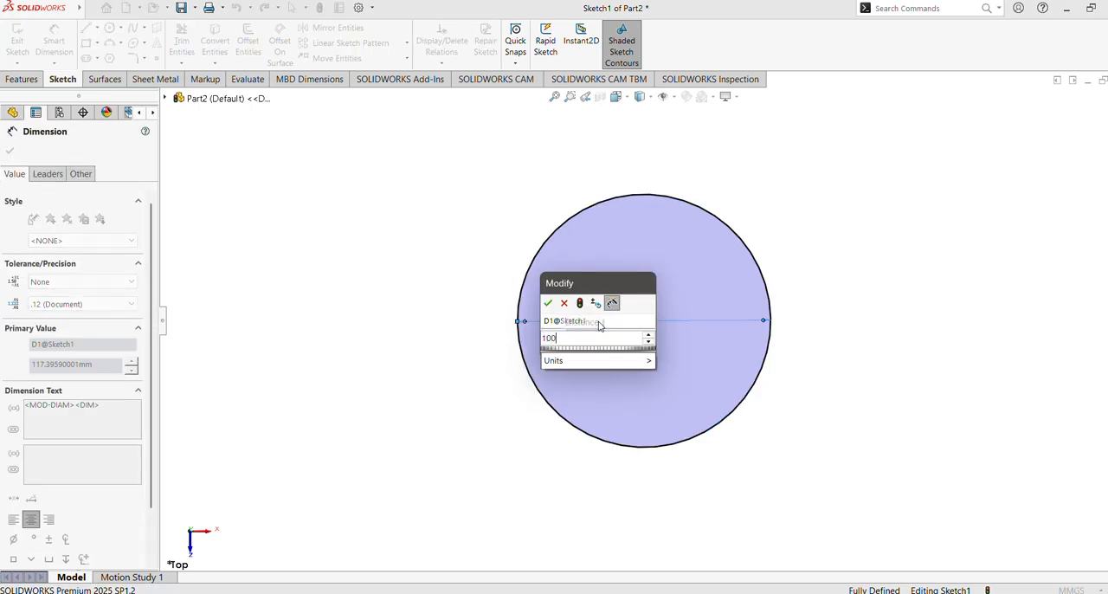
key("Return")
left_click(9, 152)
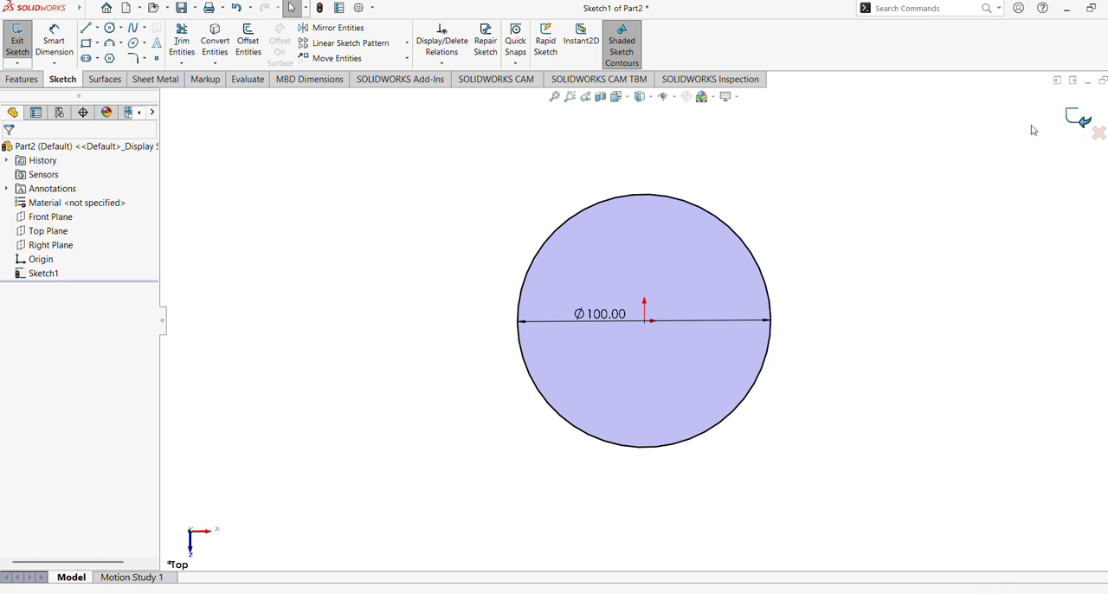
left_click(1078, 120)
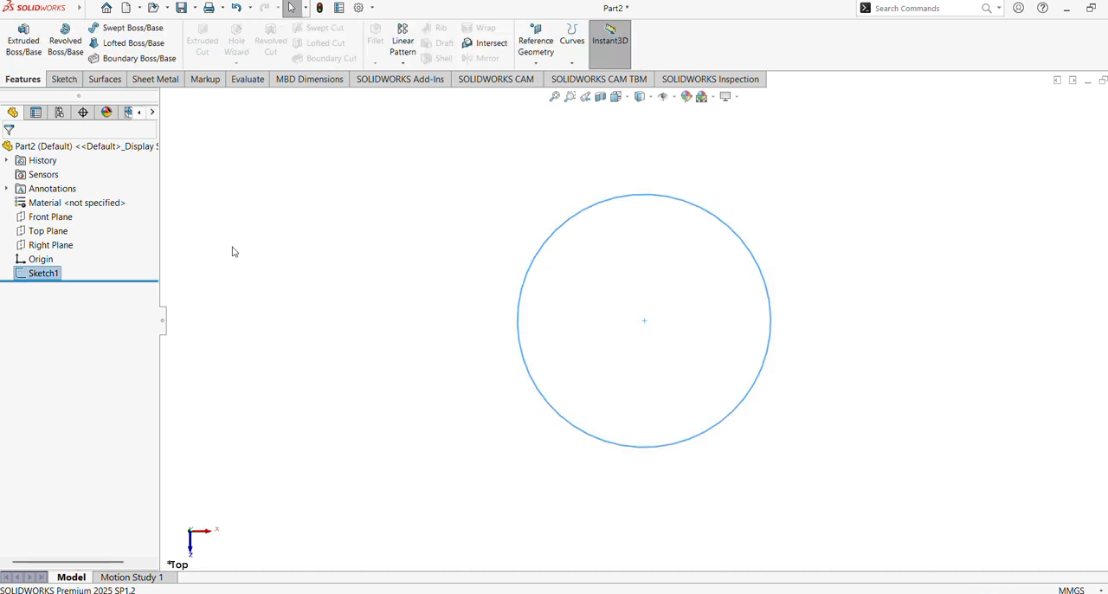
Step: Start a sketch on the Front Plane and draw a center rectangle about 48 by 18 mm, above and left of the origin
left_click(50, 217)
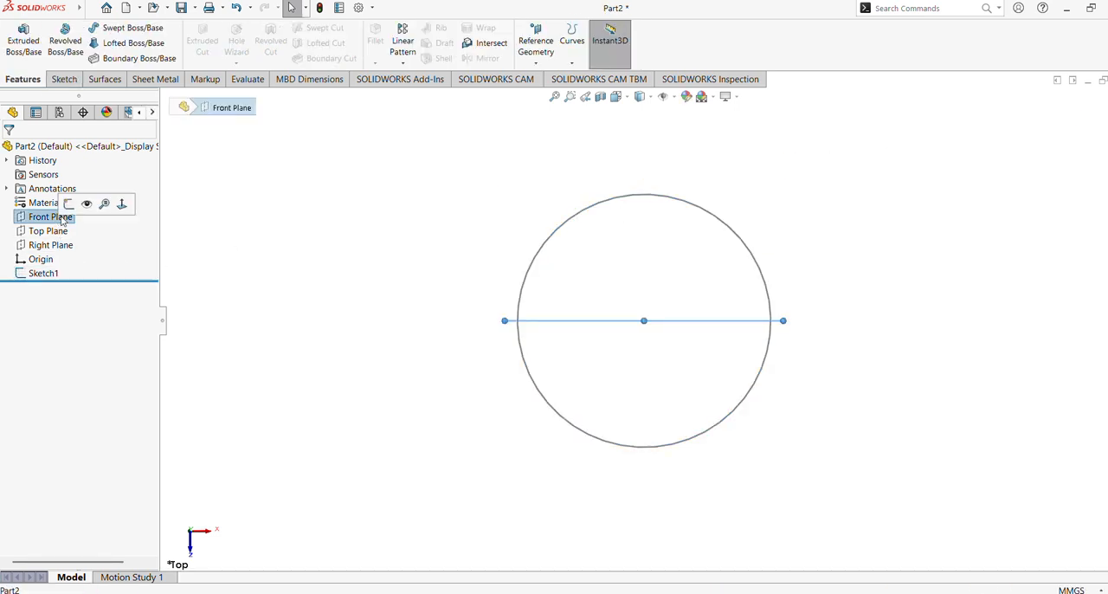
left_click(151, 198)
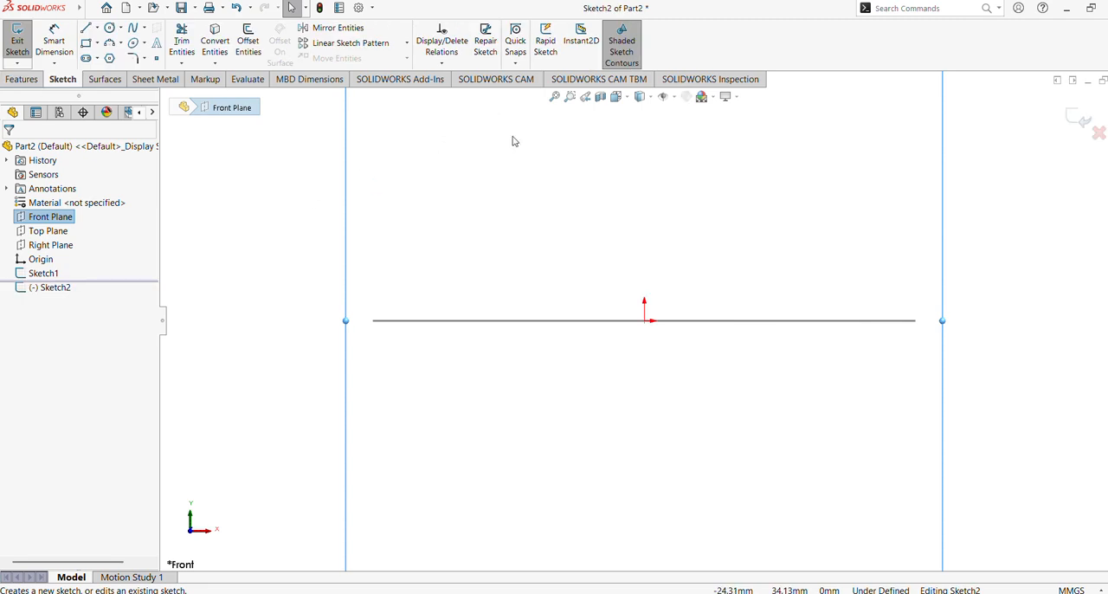
scroll(583, 227, "up", 3)
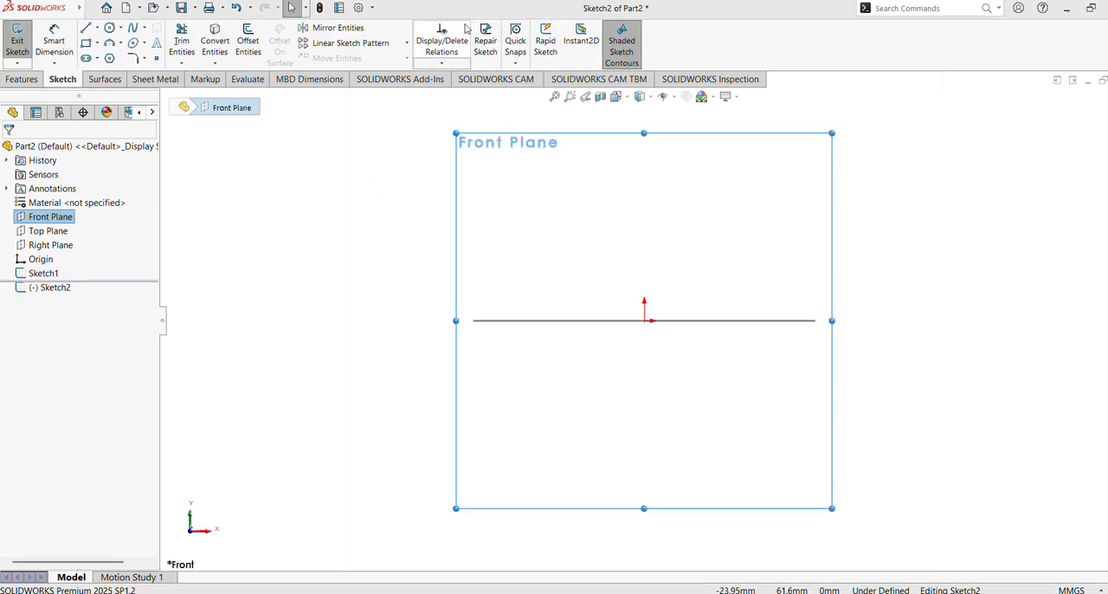
left_click(97, 43)
left_click(131, 73)
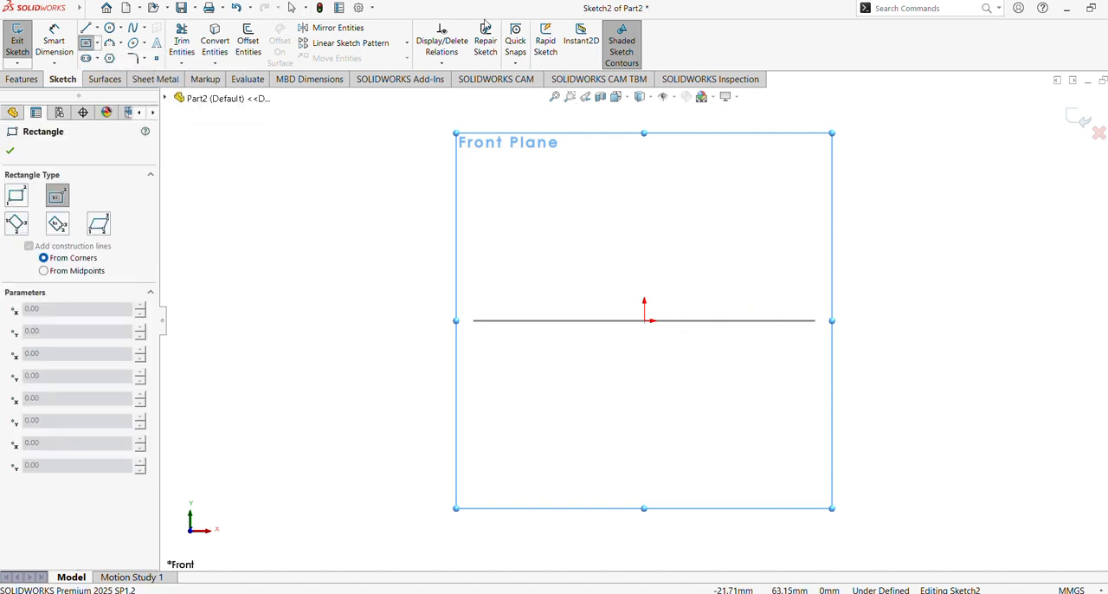
left_click(514, 280)
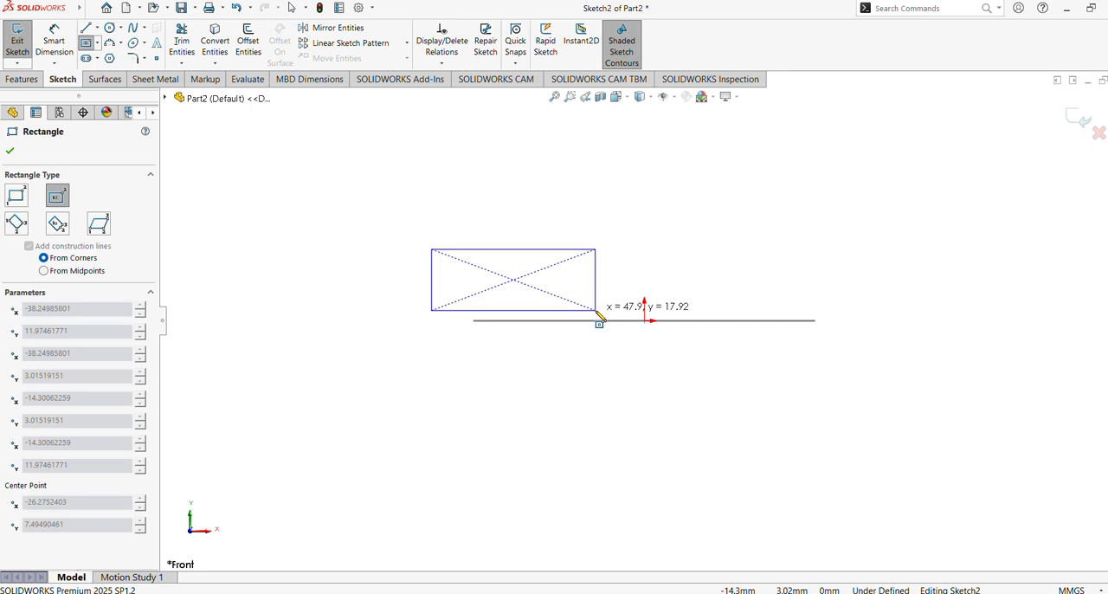
left_click(596, 311)
Step: Draw outward 180° three-point arcs of about 9 mm radius on the rectangle's left and right ends
left_click(109, 43)
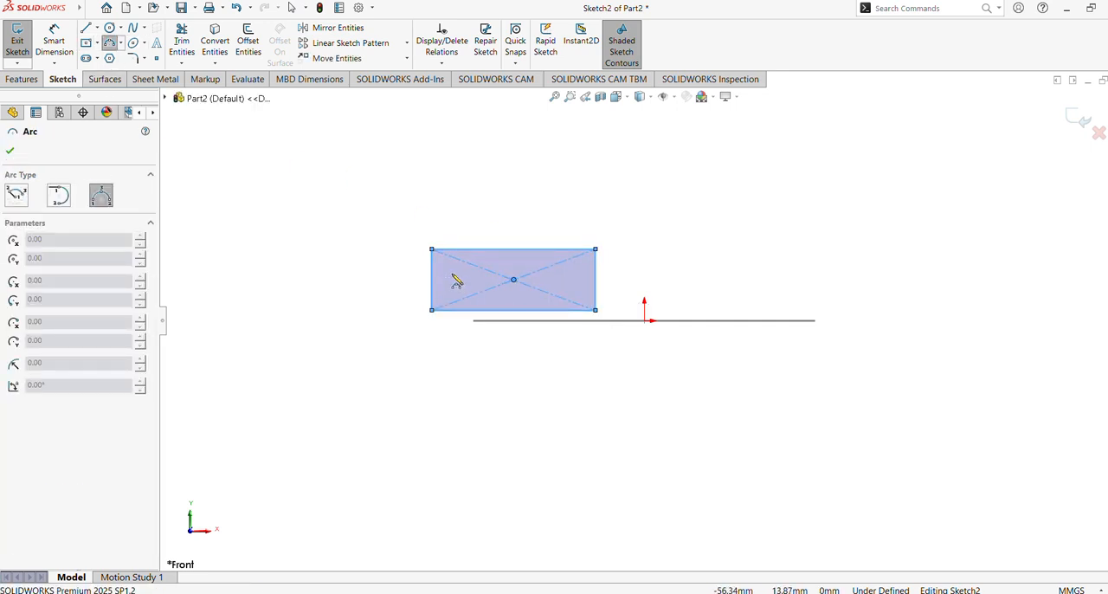
left_click(432, 250)
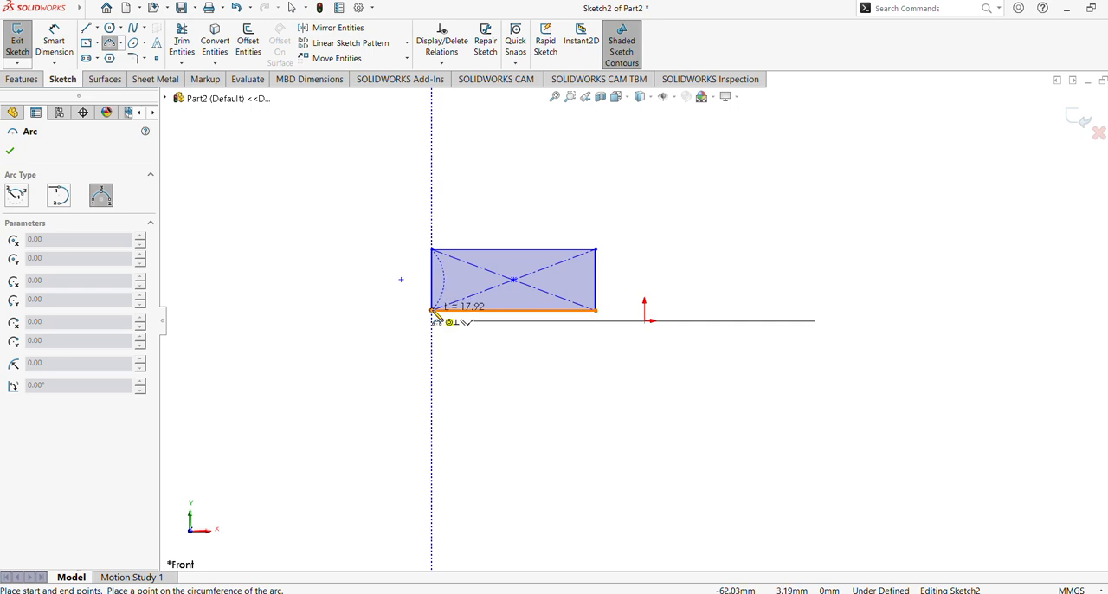
left_click(431, 310)
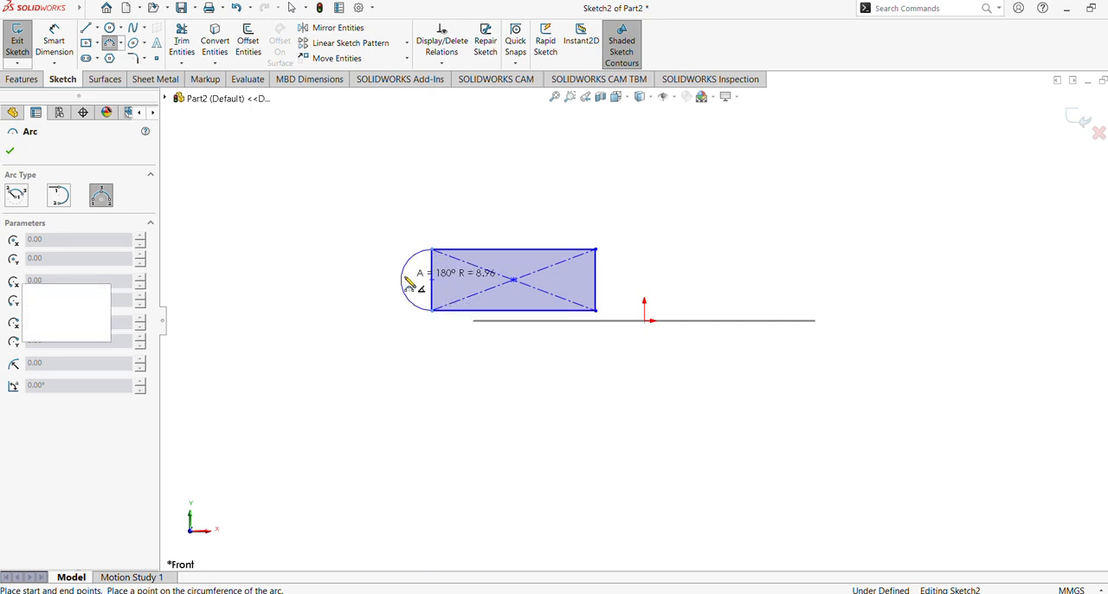
left_click(403, 280)
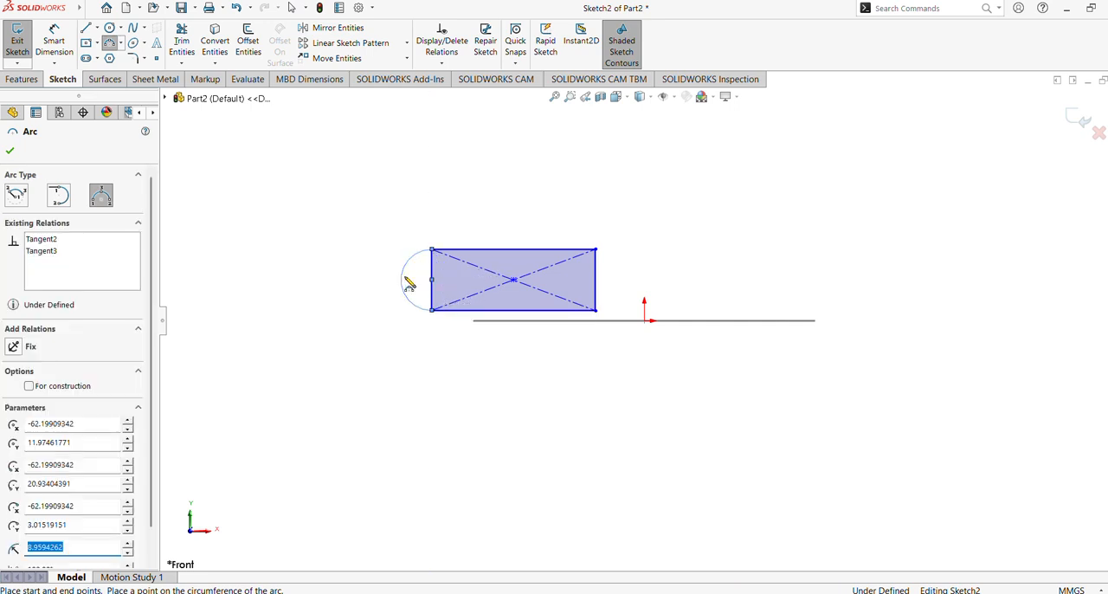
left_click(595, 250)
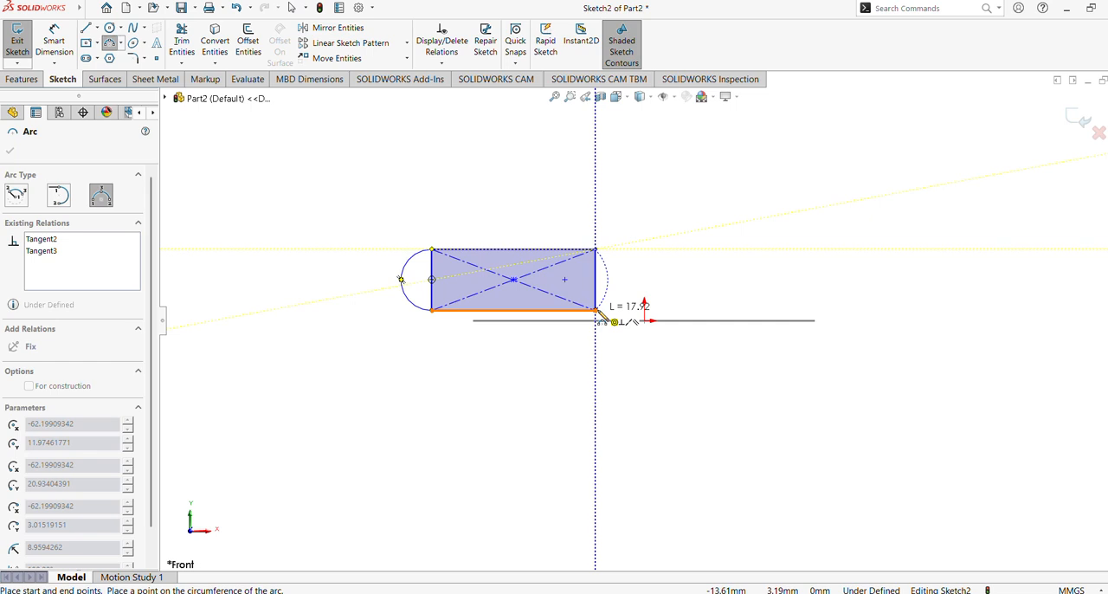
left_click(595, 310)
left_click(625, 290)
key("Escape")
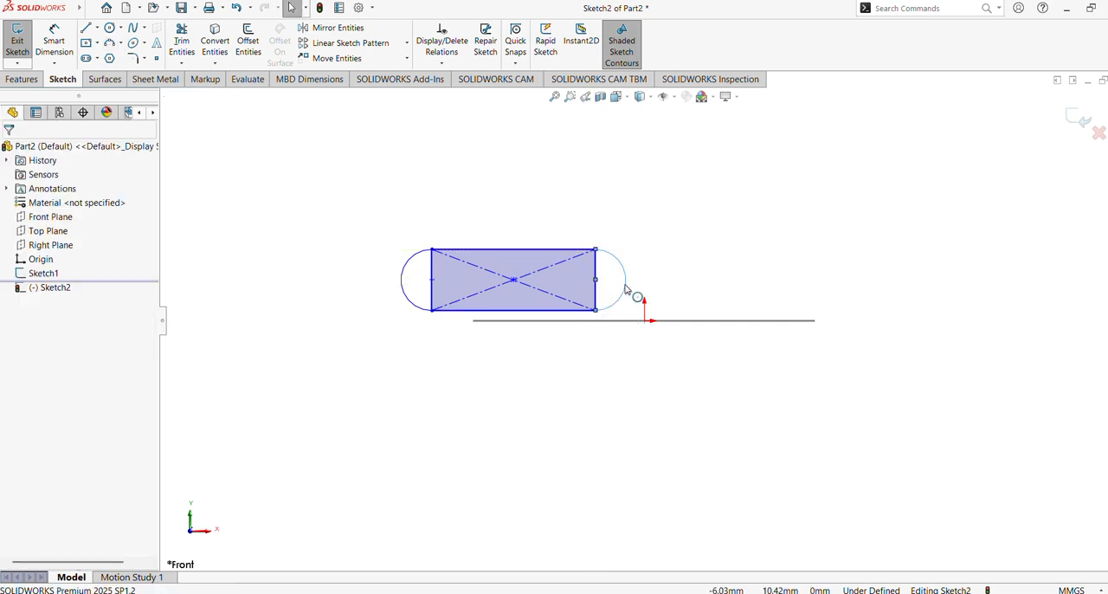
Step: Add an Equal relation between the two end arcs
left_click(412, 257)
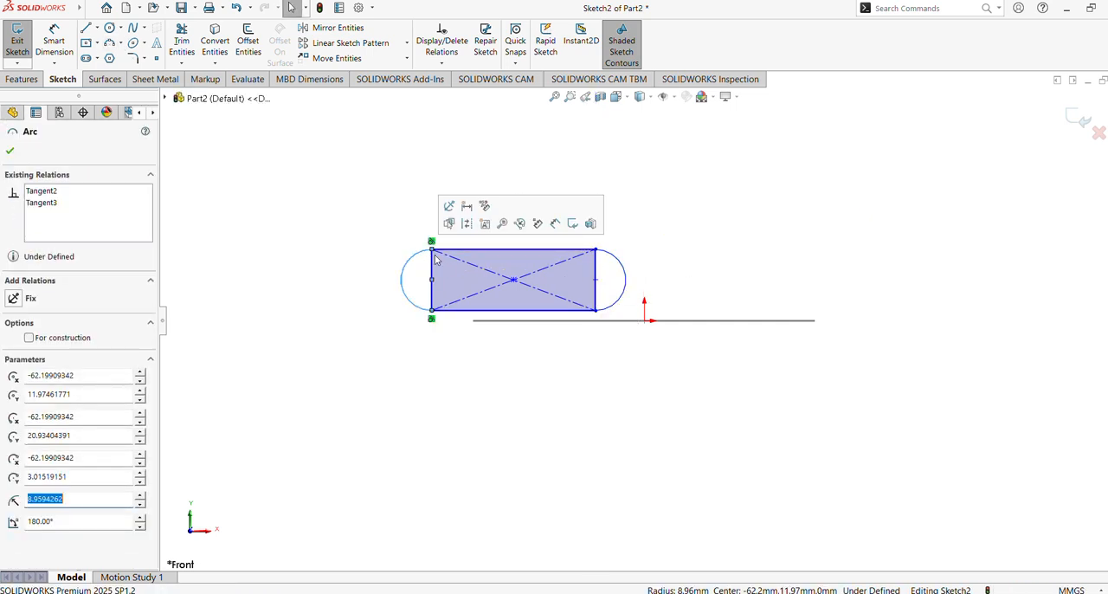
left_click(627, 289, "ctrl")
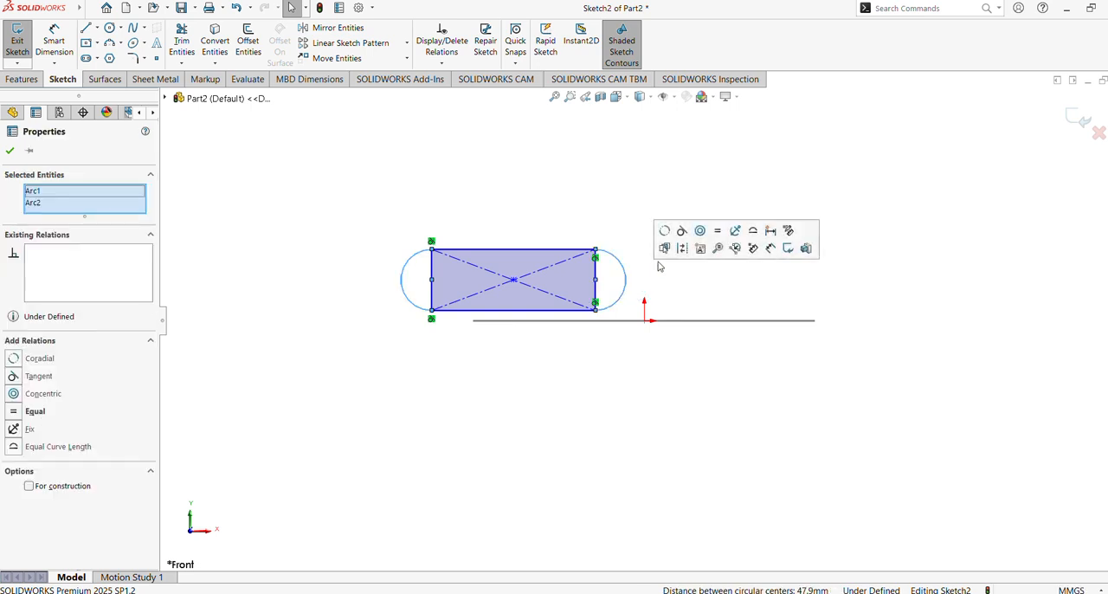
left_click(715, 236)
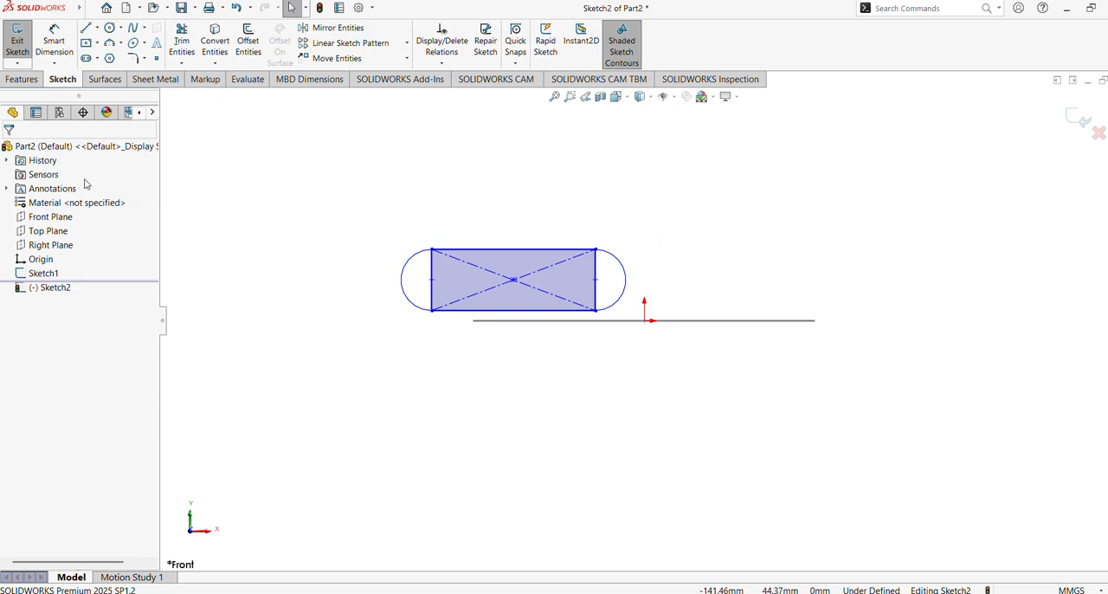
Step: Dimension the distance between the two end arcs' centers to 15 mm
left_click(52, 52)
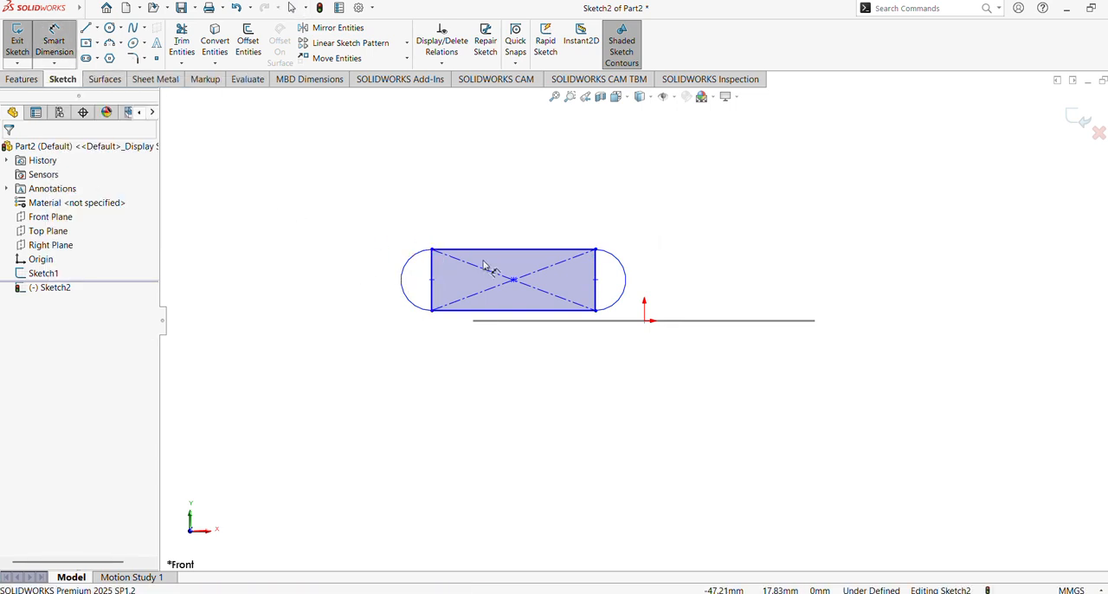
left_click(432, 280)
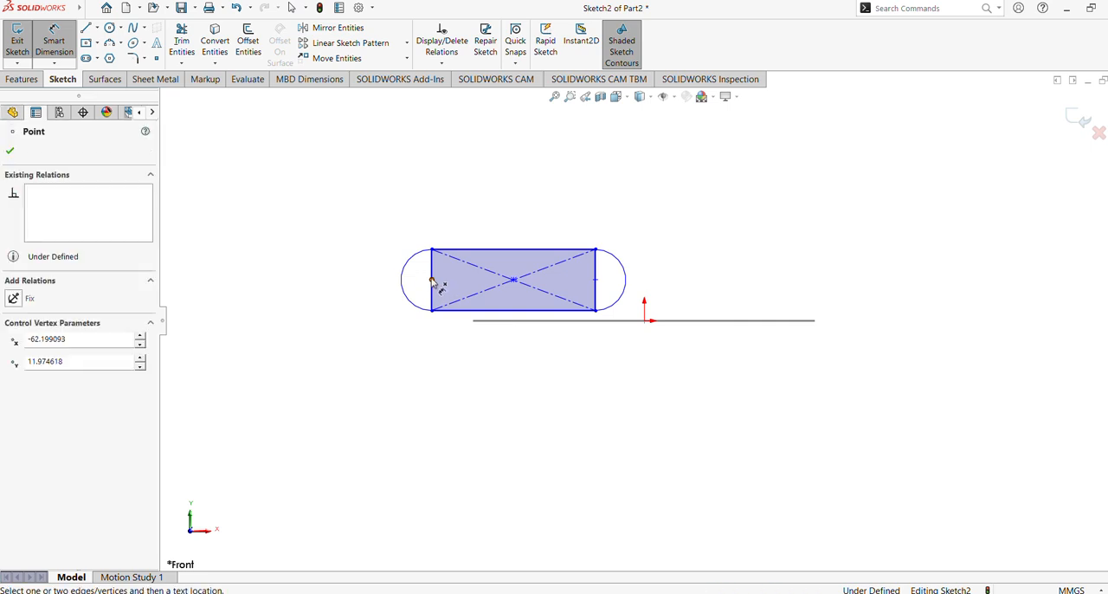
left_click(595, 279)
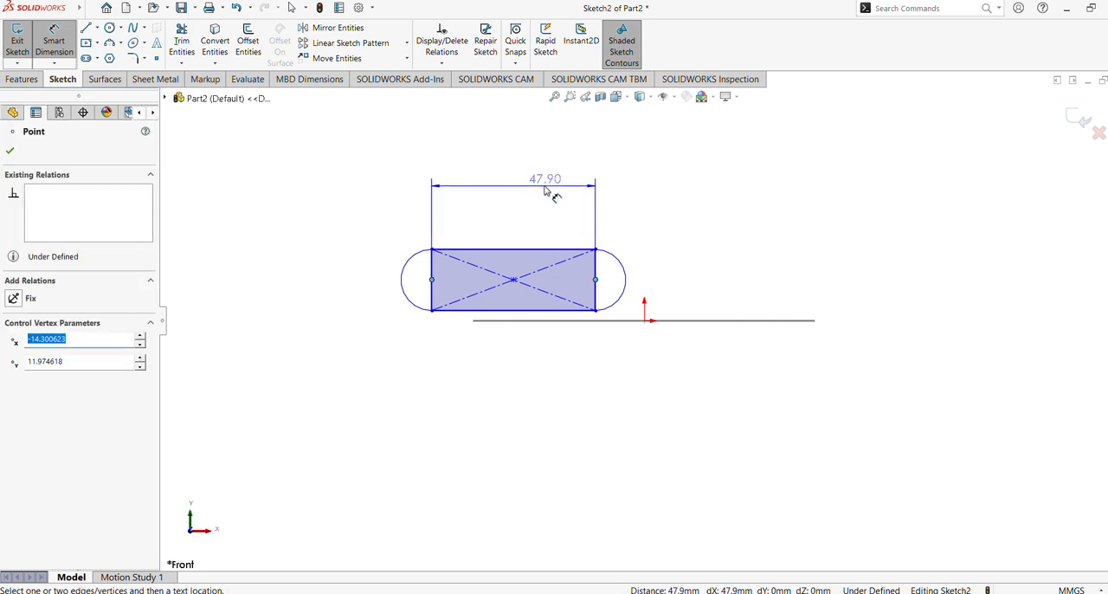
left_click(518, 192)
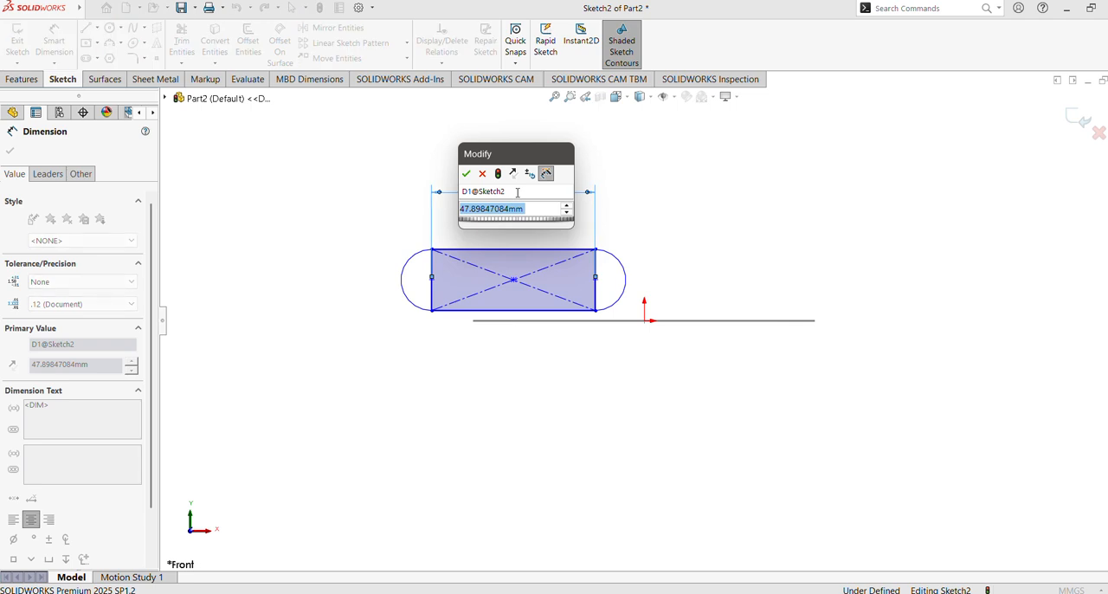
type("150")
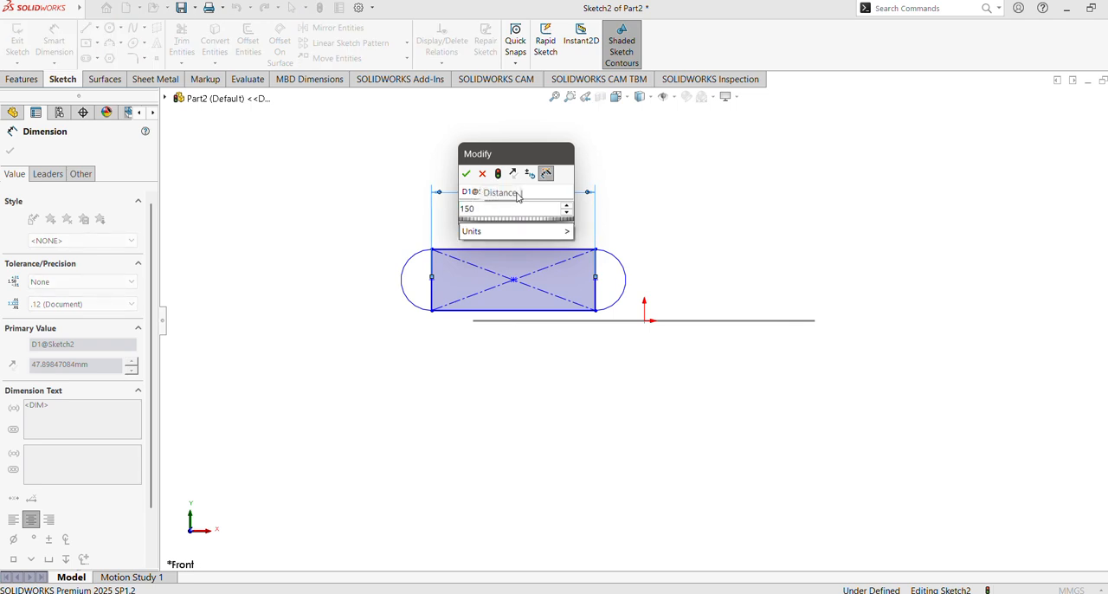
key("Return")
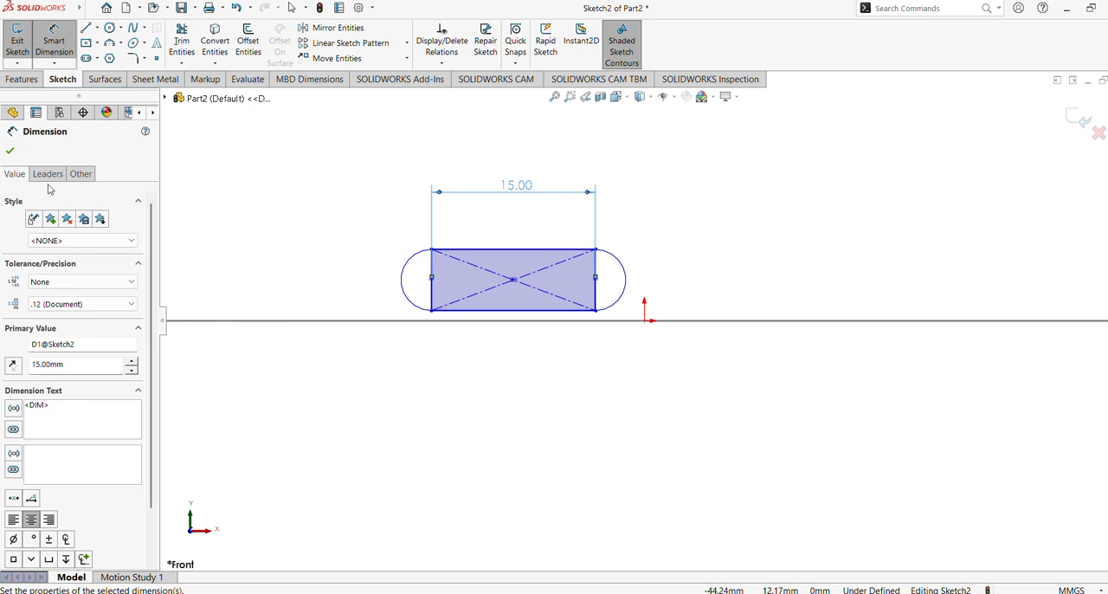
left_click(9, 152)
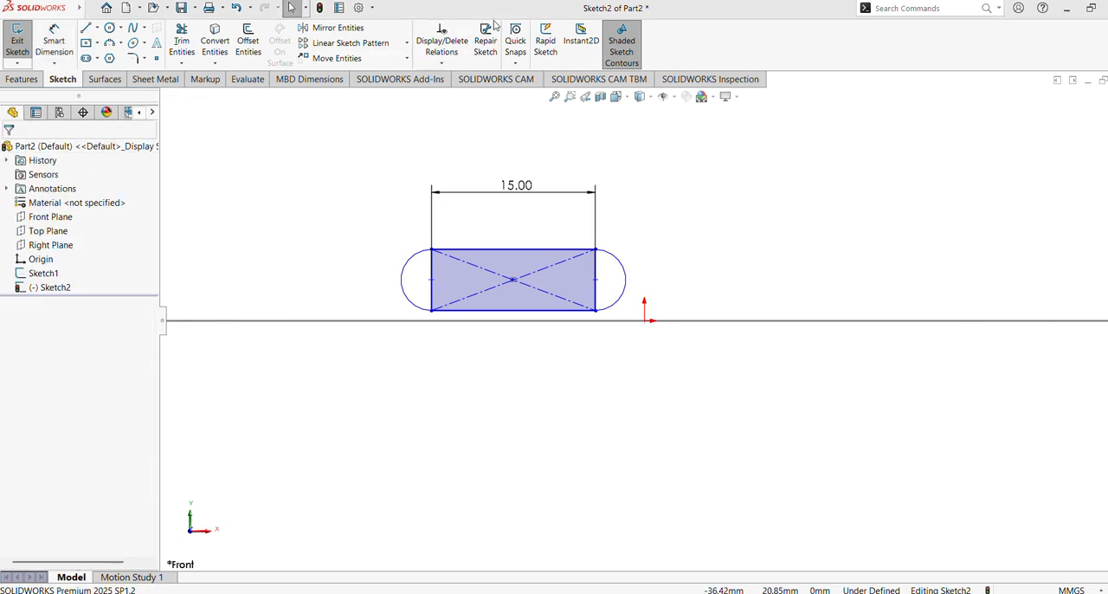
Step: Examine the relations of the arc center points, the rectangle's right side and the right arc
left_click(431, 279)
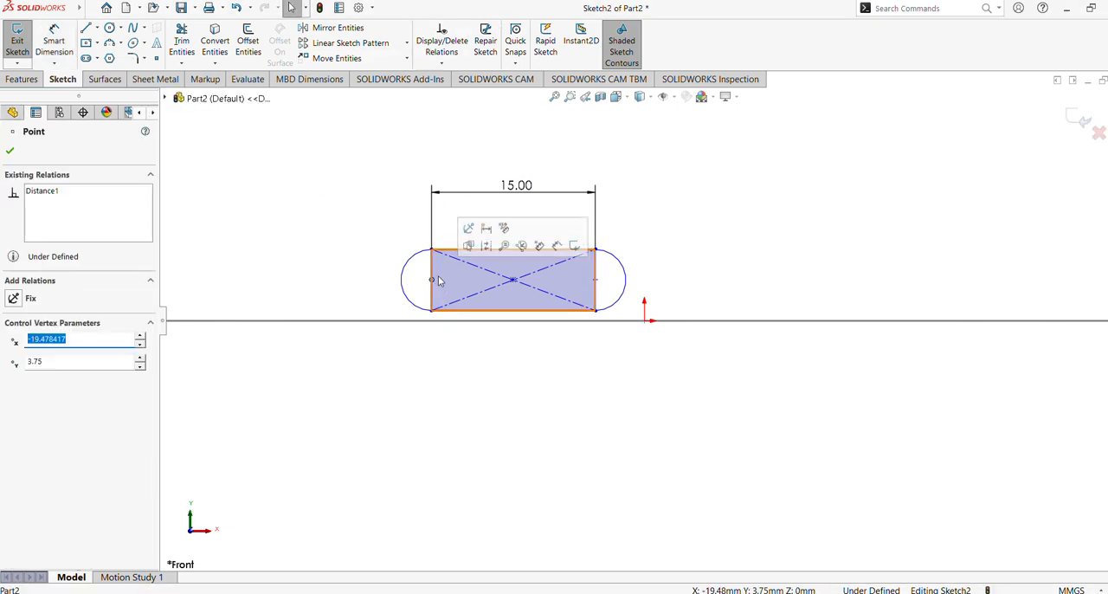
left_click(374, 376)
left_click(596, 284)
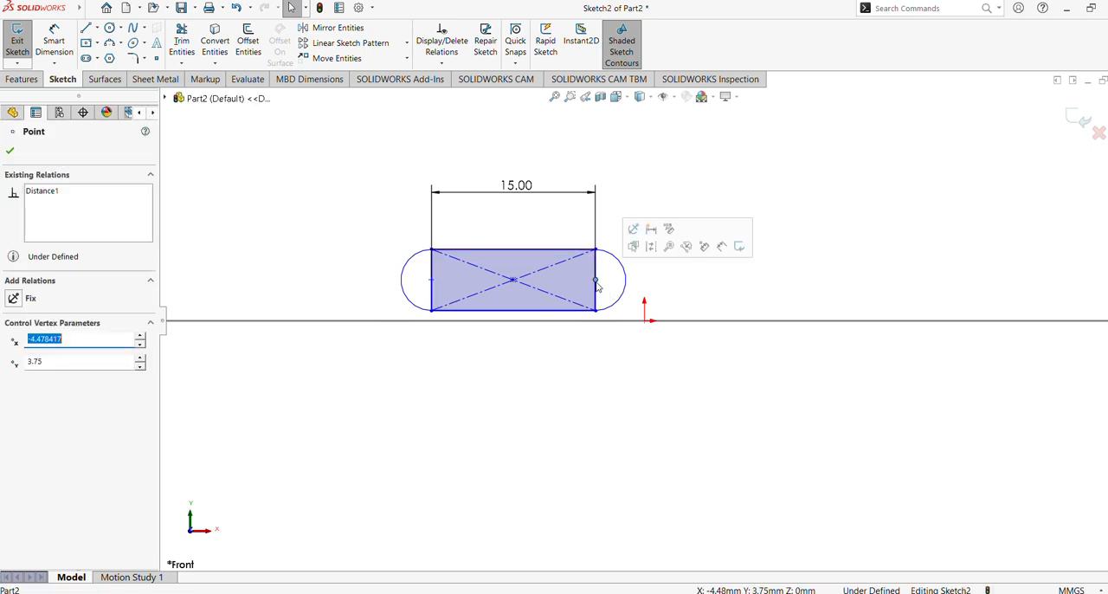
left_click(579, 384)
left_click(598, 274)
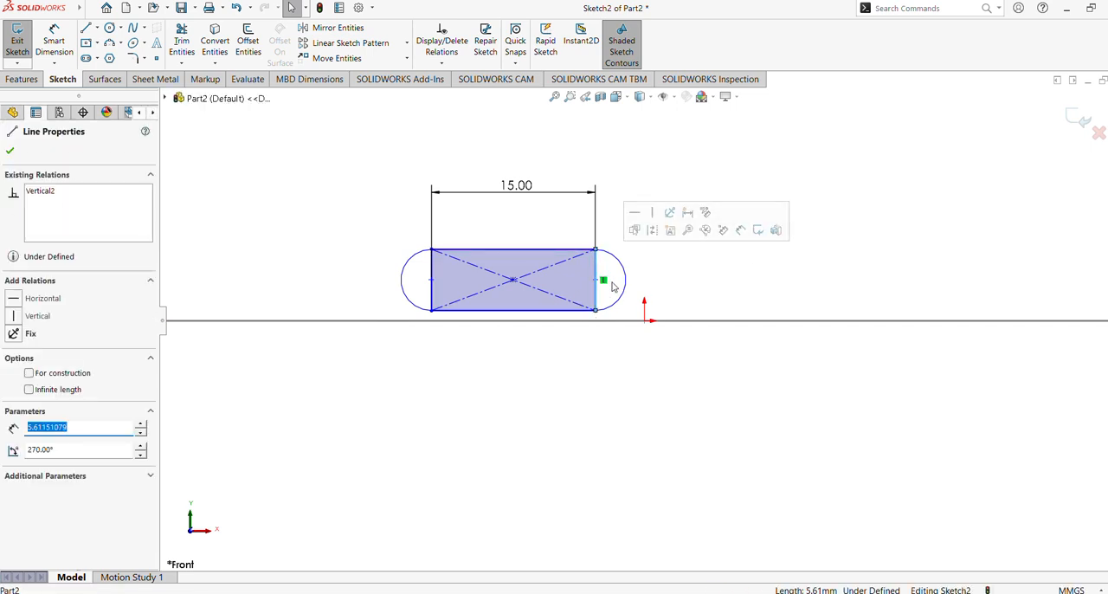
left_click(606, 337)
left_click(629, 290)
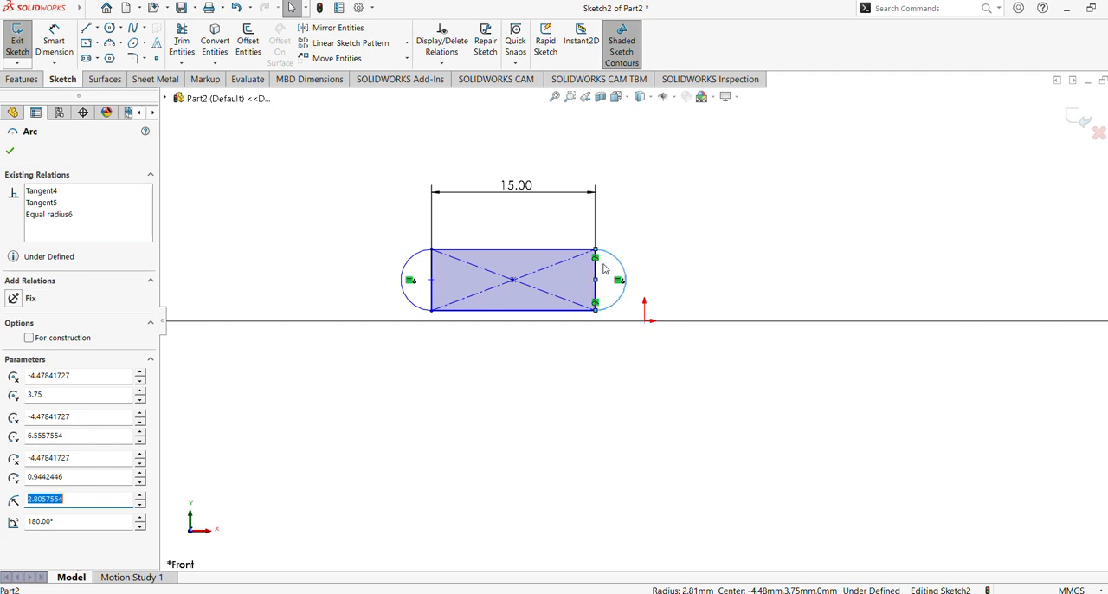
left_click(381, 417)
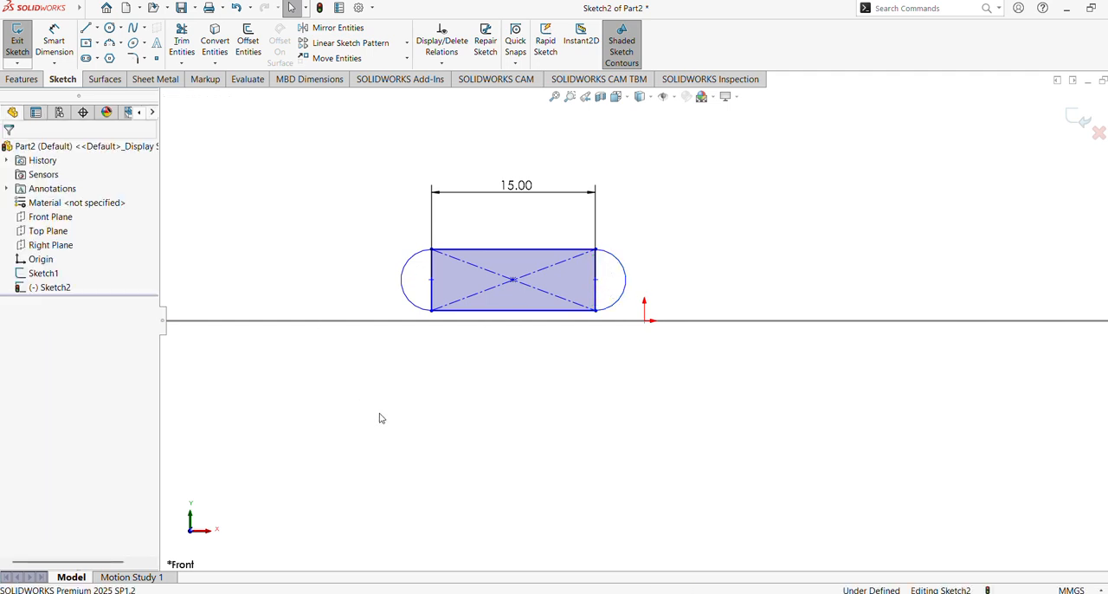
Step: Delete the left and right end arcs from the rectangle sketch
left_click(402, 279)
key("Delete")
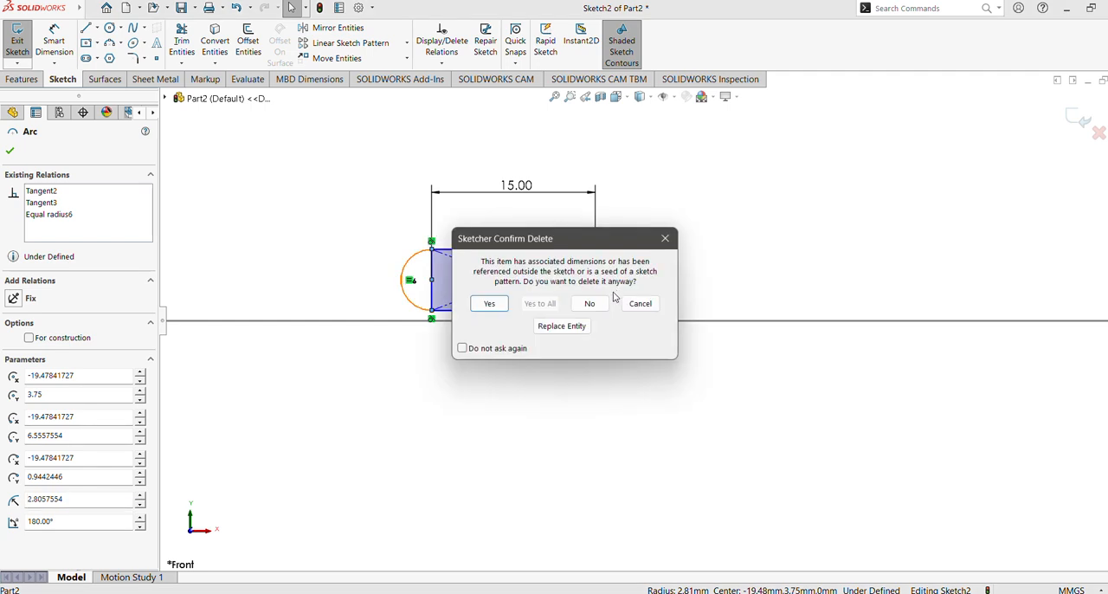
left_click(506, 308)
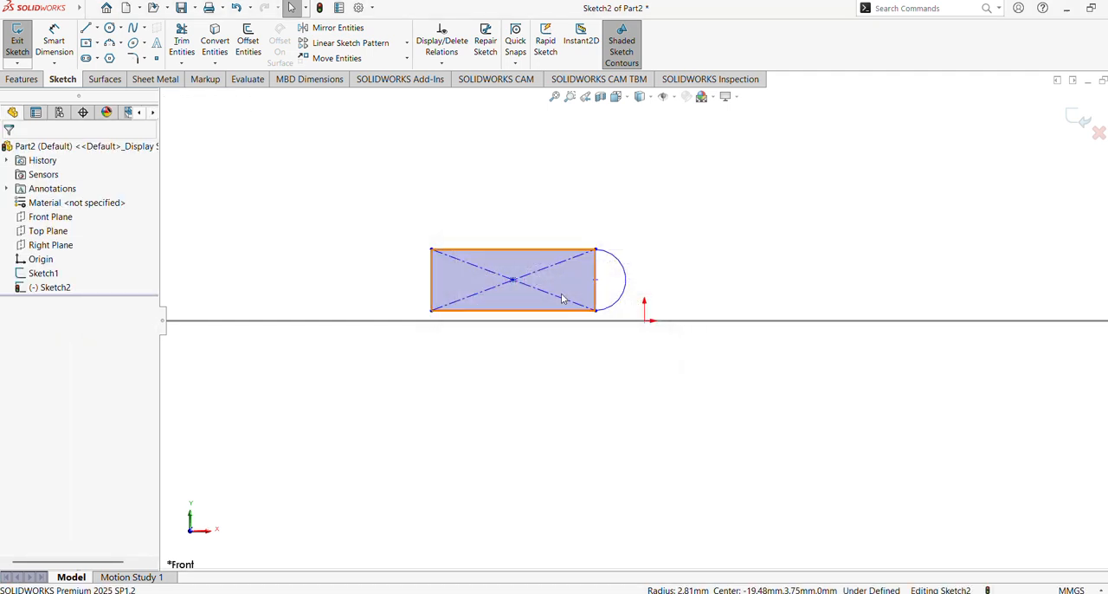
left_click(625, 286)
key("Delete")
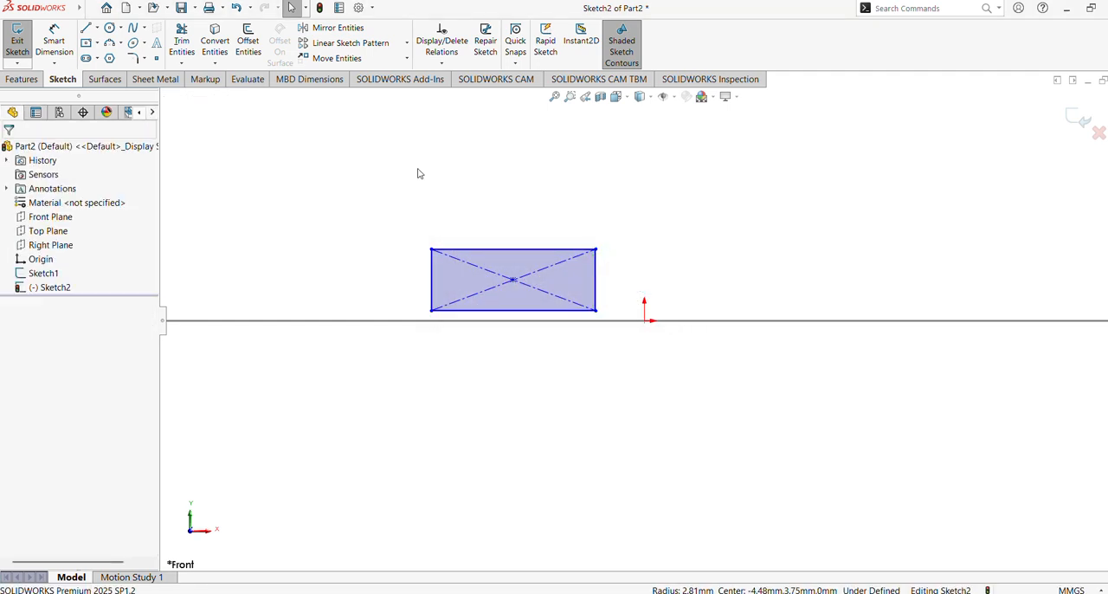
Step: Draw a three-point arc of about 3.4 mm radius between the rectangle's right corners, bulging outward beyond a semicircle
left_click(109, 43)
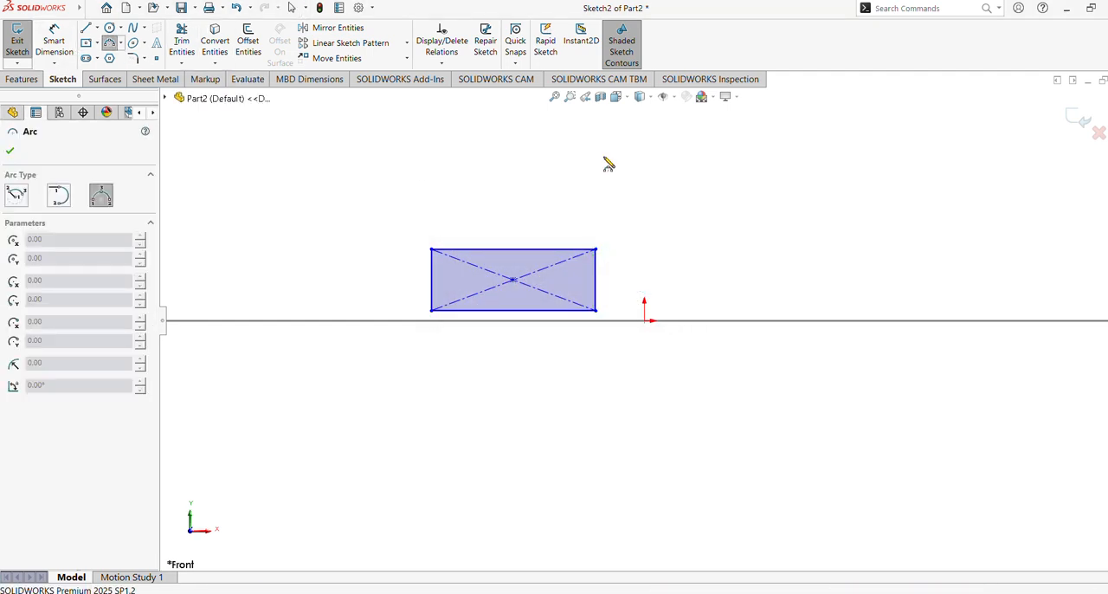
left_click(596, 249)
left_click(596, 309)
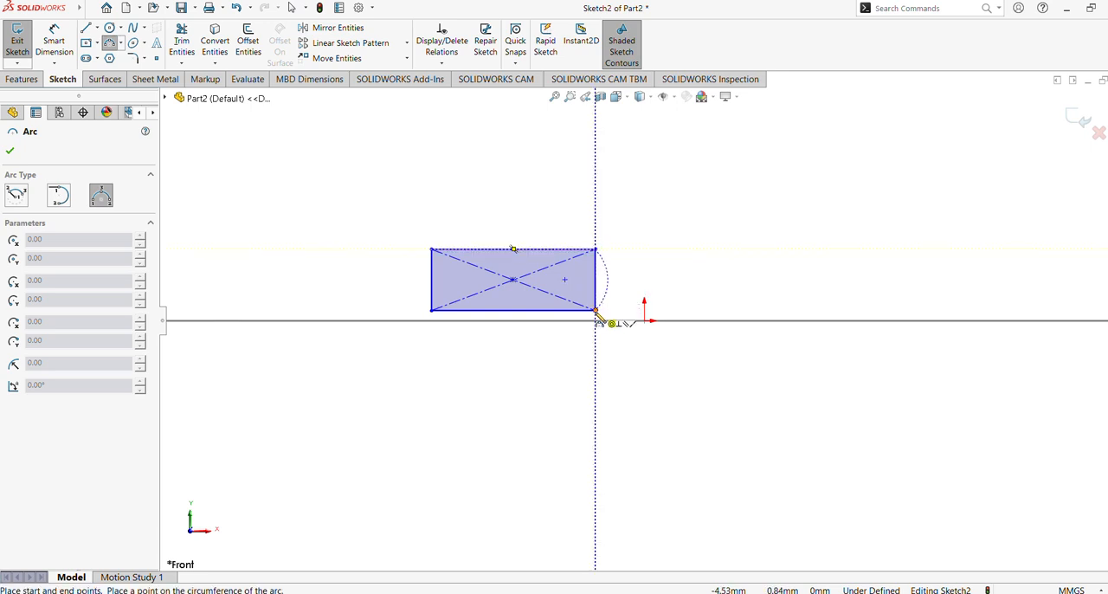
left_click(656, 297)
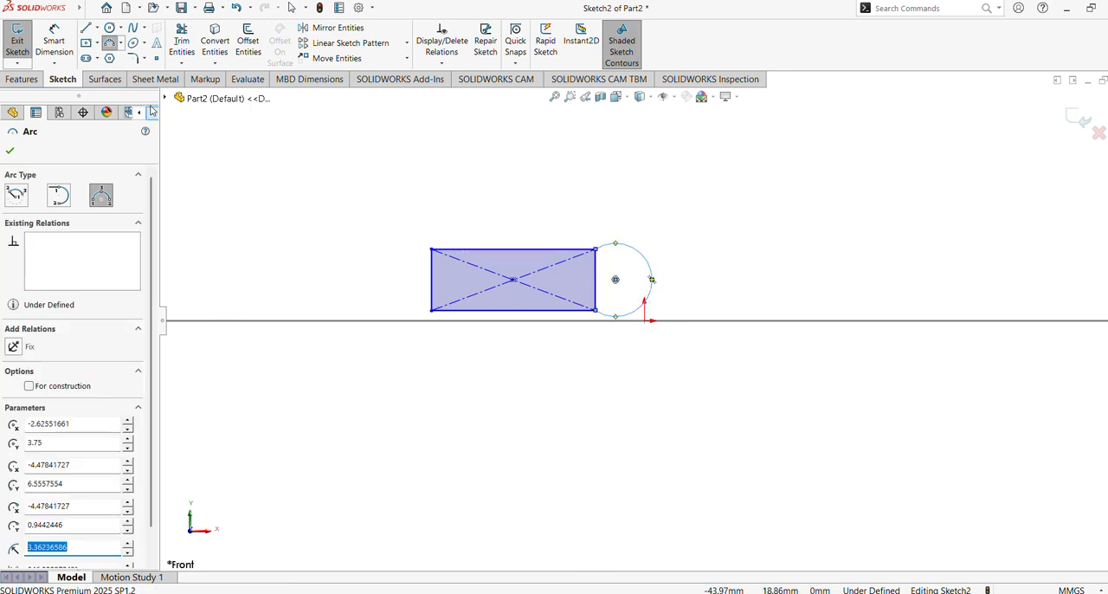
Step: Draw a vertical centerline about 8.2 mm long upward from the rectangle's center point
left_click(97, 28)
left_click(113, 56)
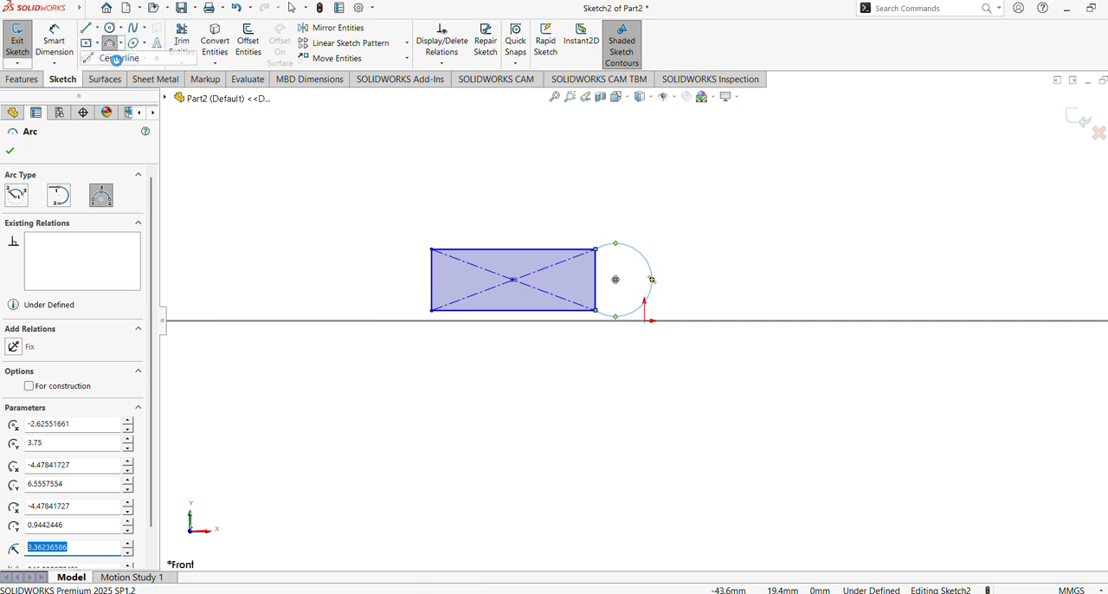
left_click(513, 279)
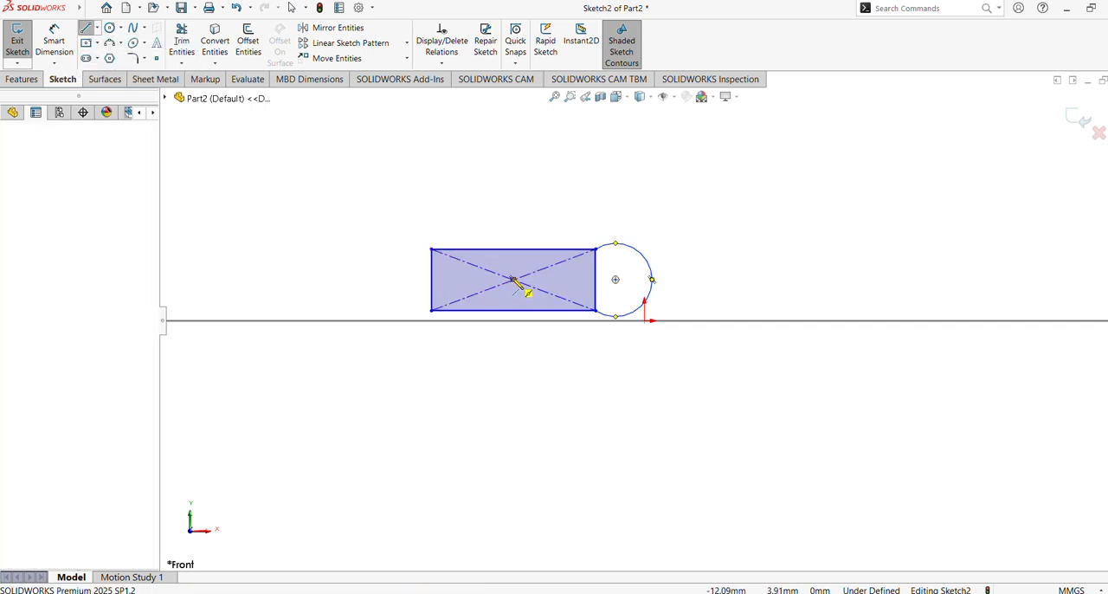
left_click(513, 192)
key("Escape")
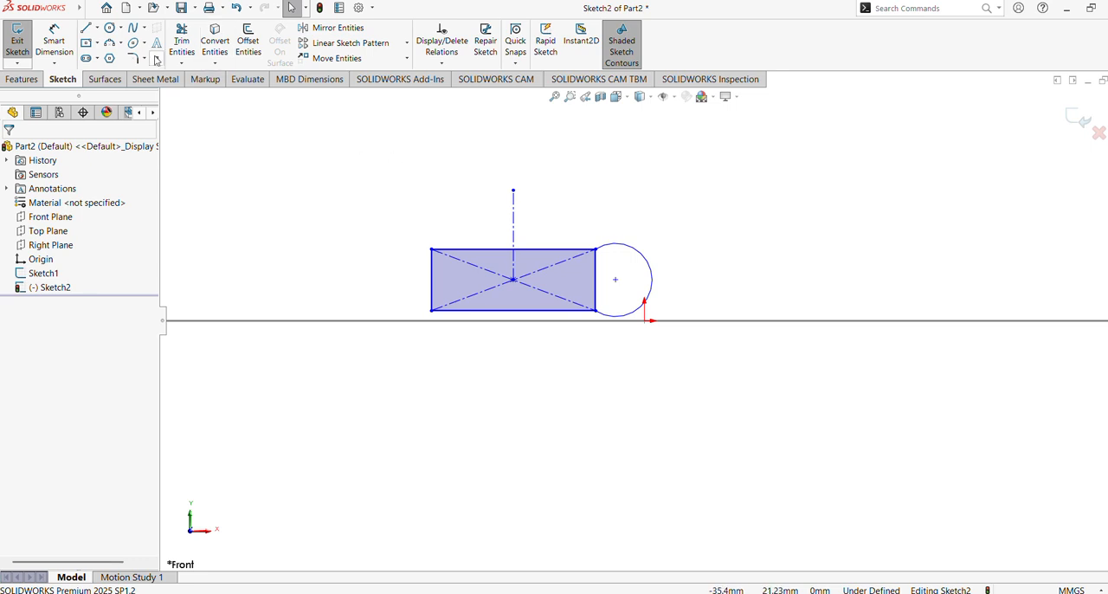
left_click(54, 43)
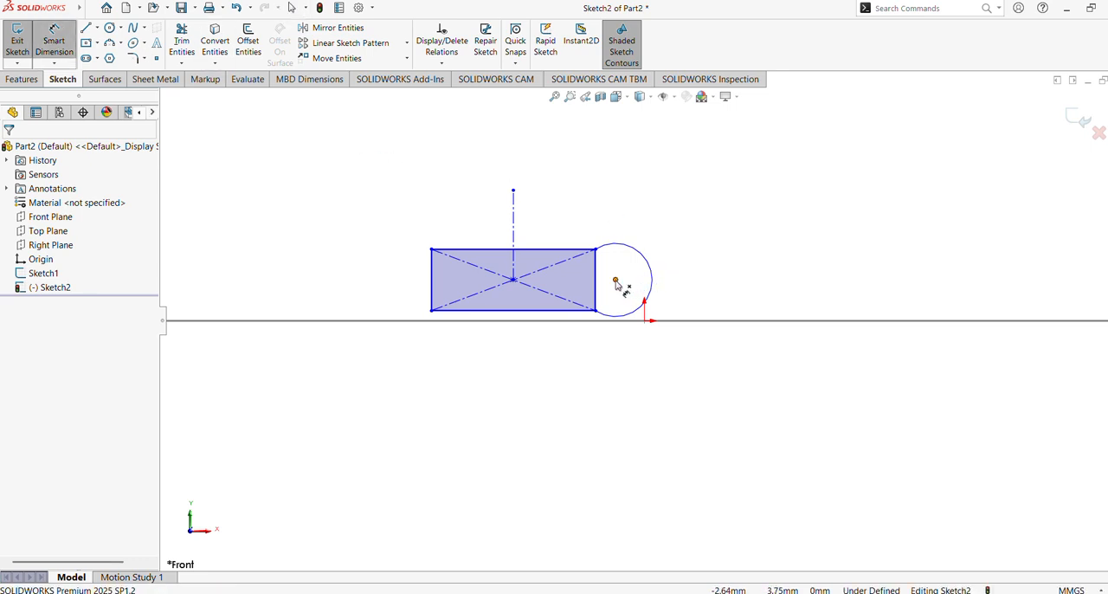
key("Escape")
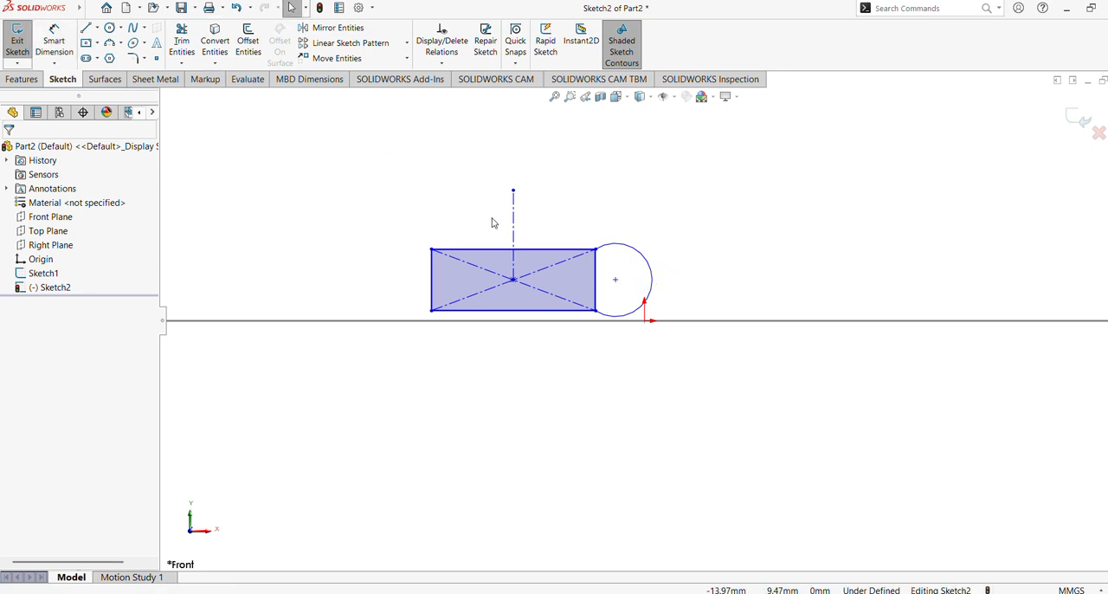
Step: Draw a three-point arc of about 3.2 mm radius between the rectangle's left corners, bulging outward beyond a semicircle
left_click(109, 43)
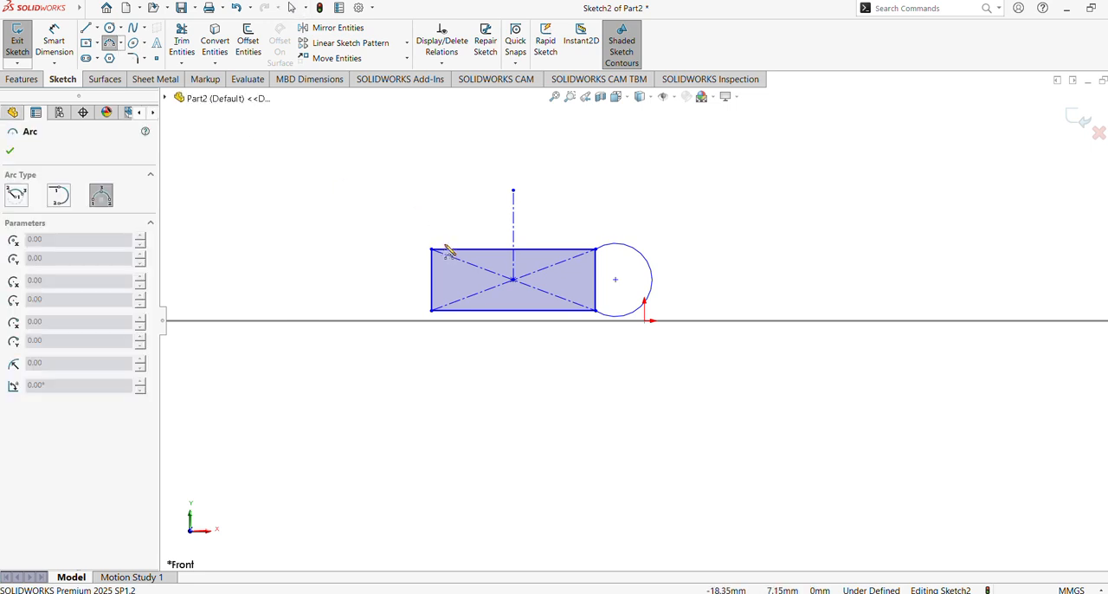
left_click(431, 250)
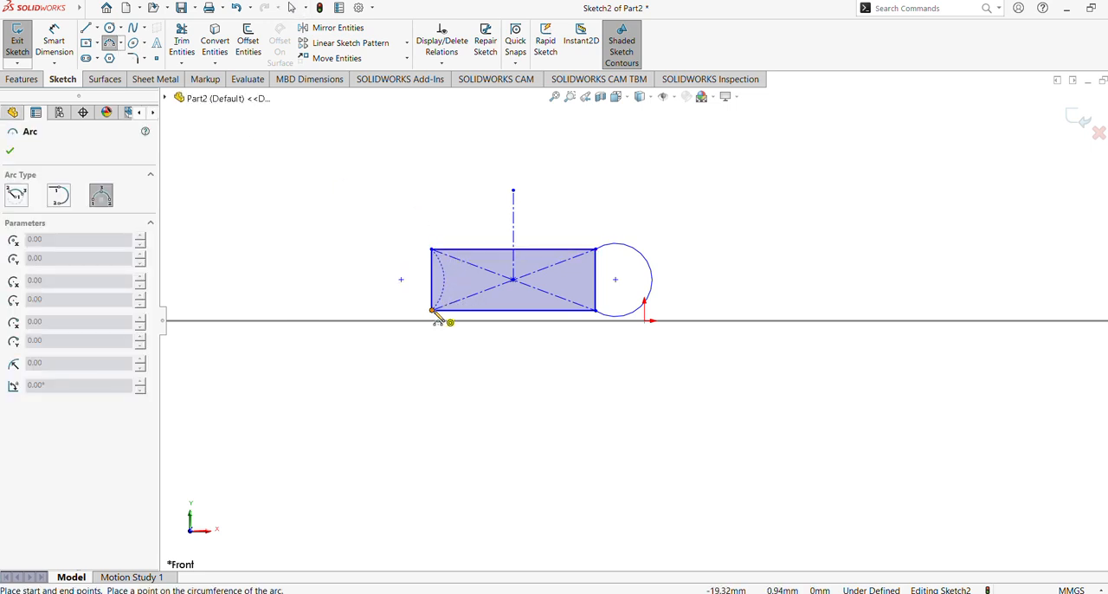
left_click(431, 310)
left_click(382, 279)
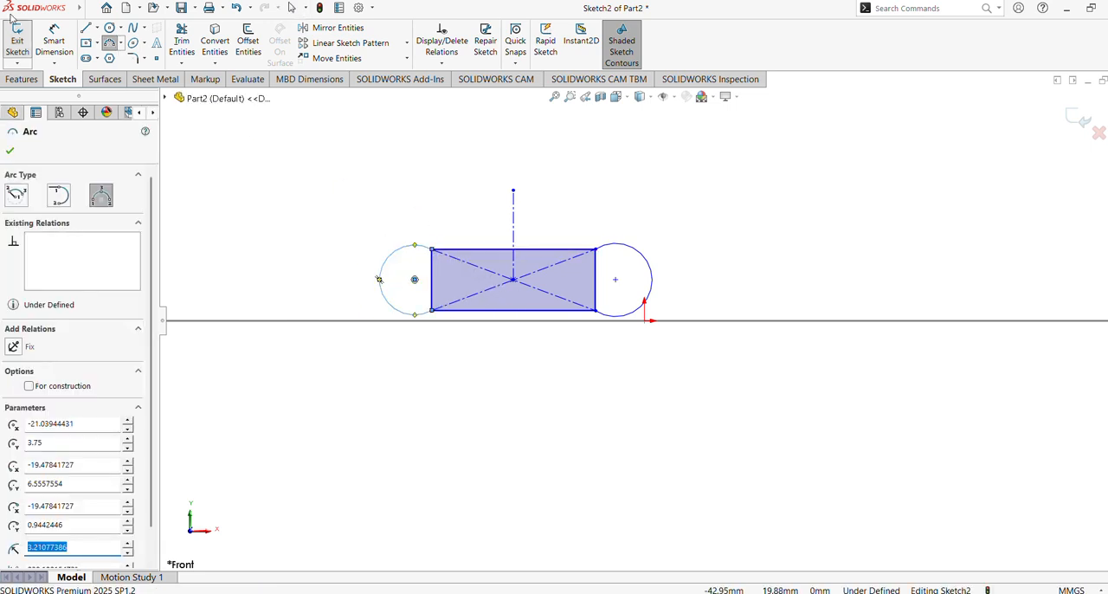
Step: Dimension the horizontal distance between the two end arcs' center points to 15 mm
left_click(53, 41)
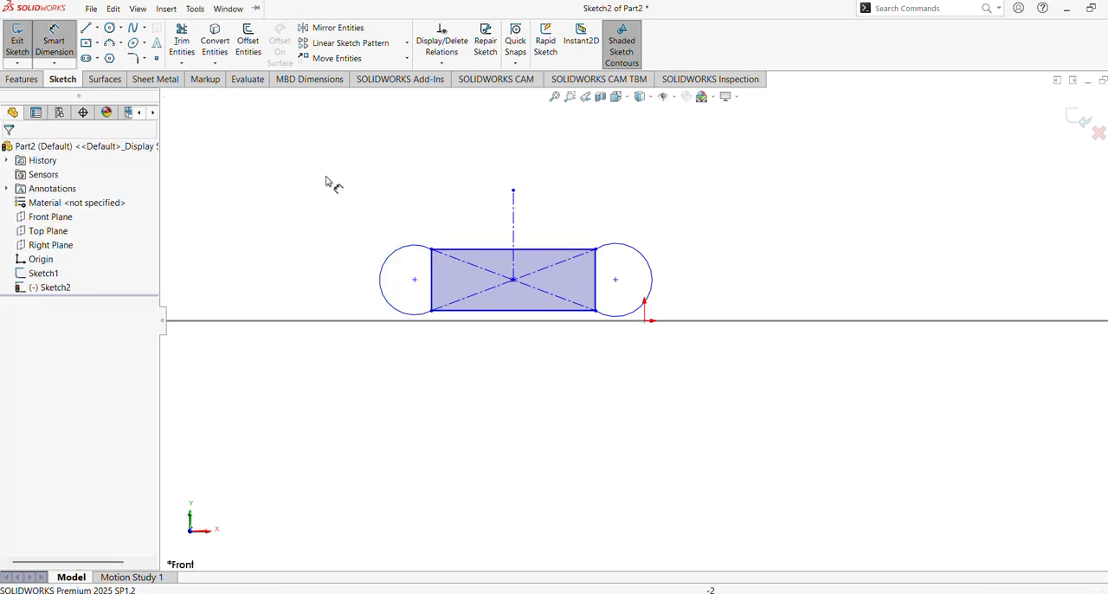
left_click(414, 279)
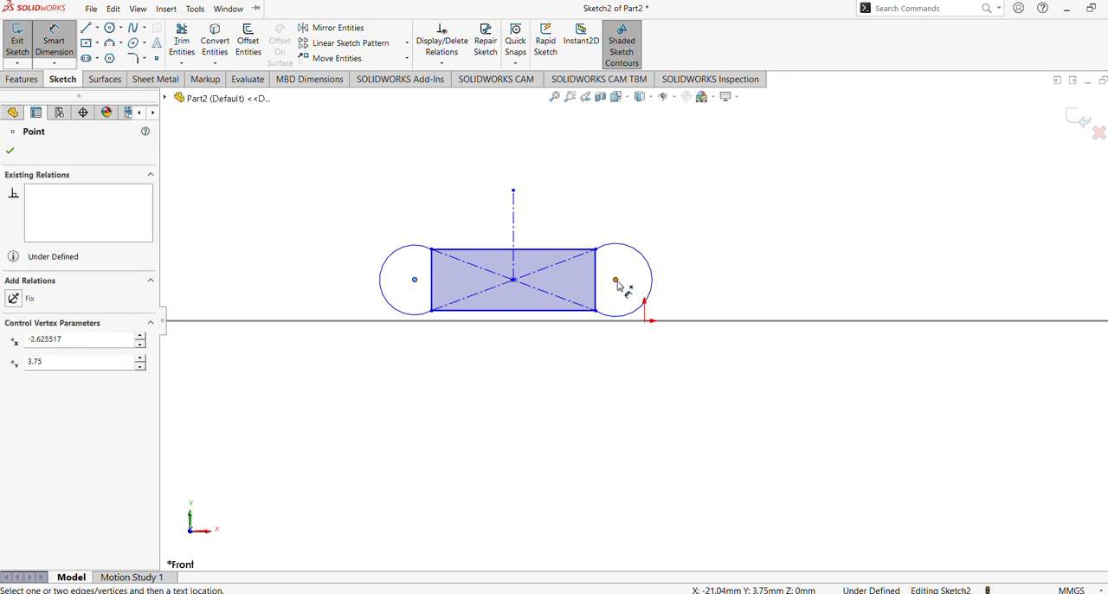
left_click(616, 280)
left_click(529, 225)
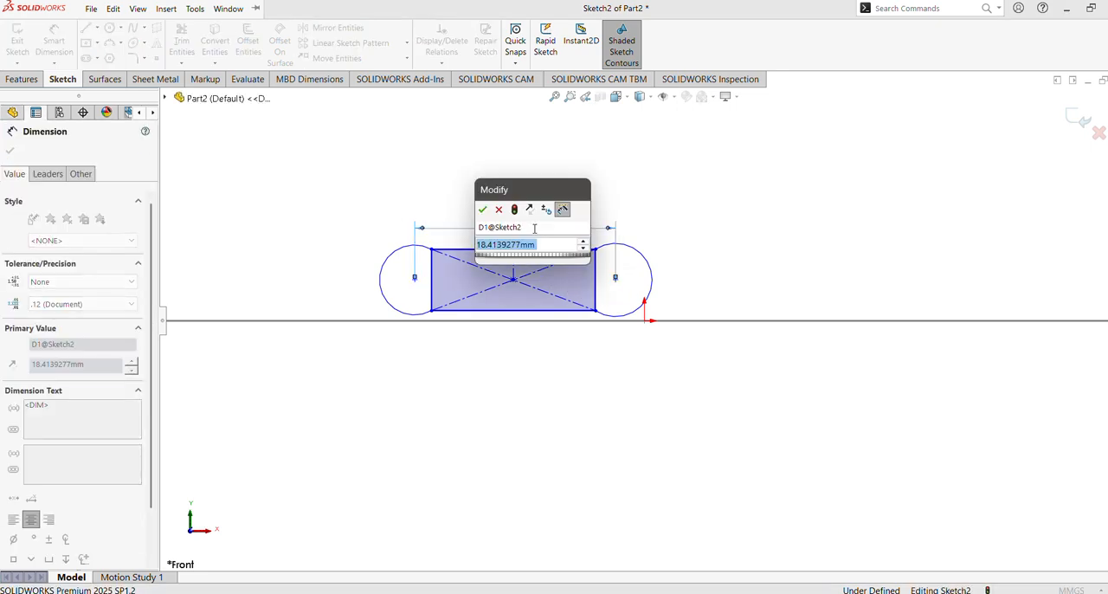
type("15")
key("Return")
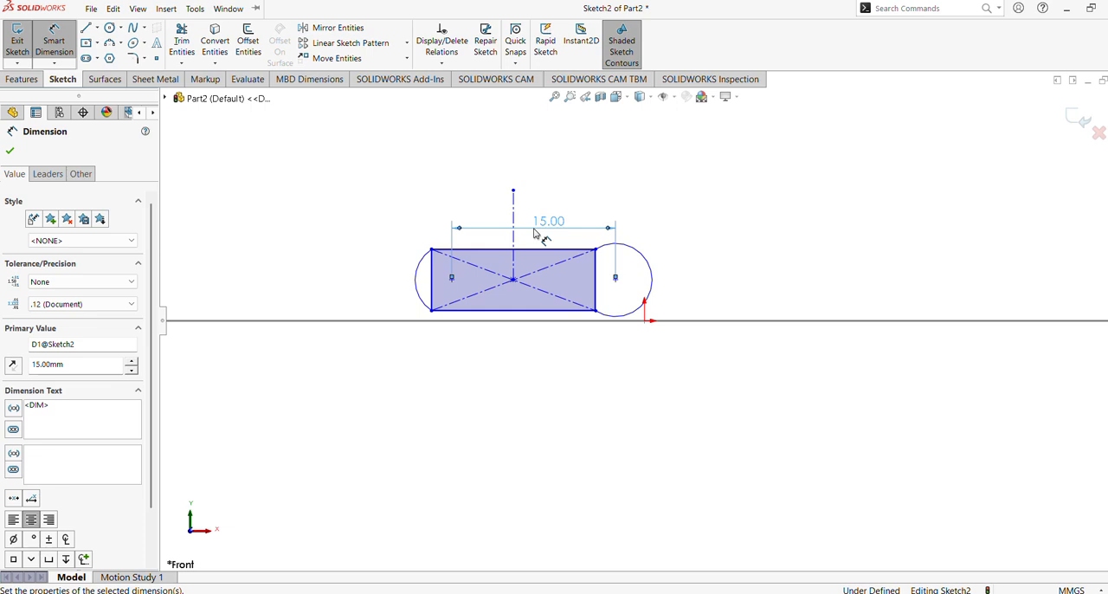
key("Escape")
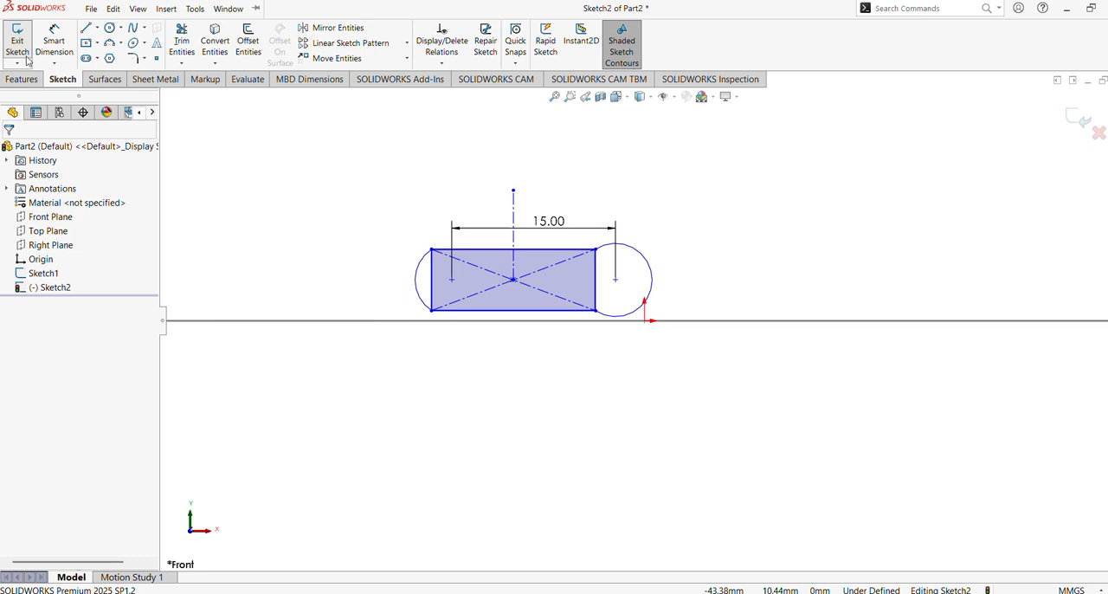
Step: Dimension the height of the rectangle's right side to 2 mm
left_click(54, 41)
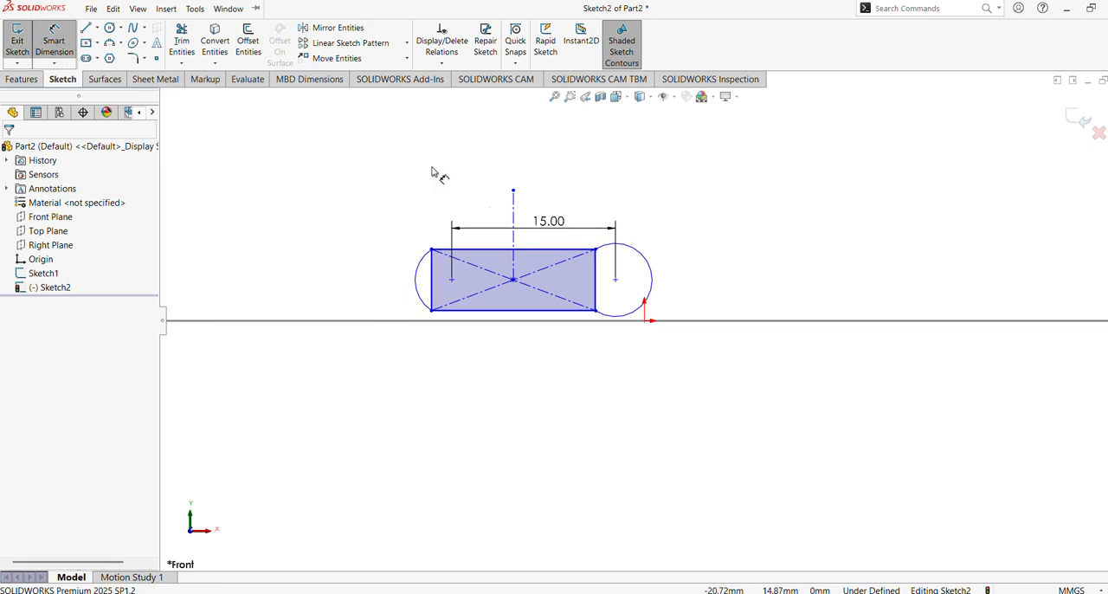
left_click(598, 286)
left_click(690, 288)
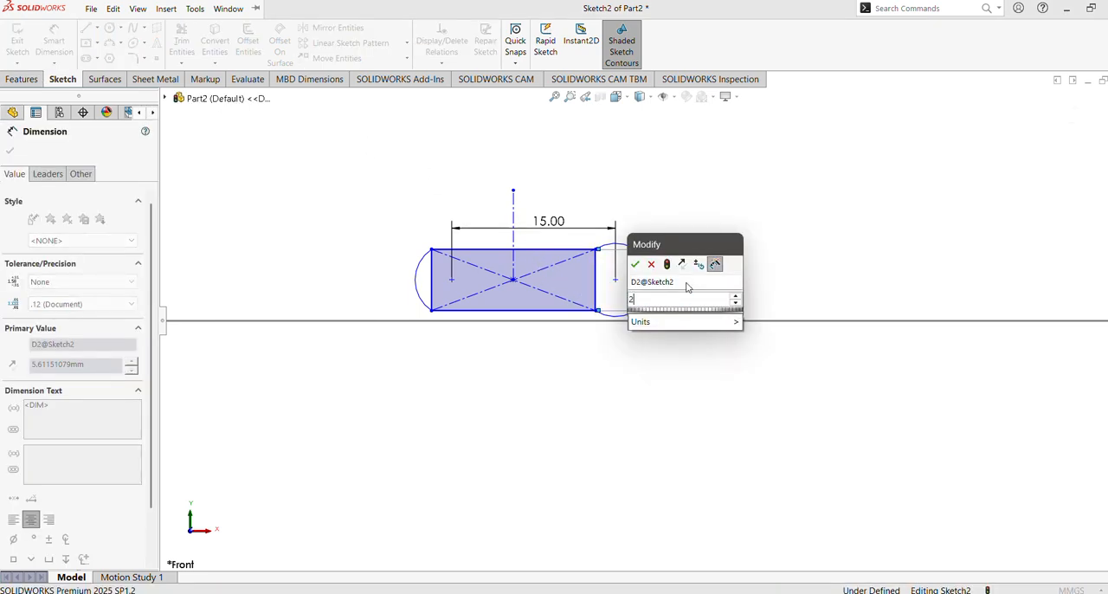
type("2")
key("Return")
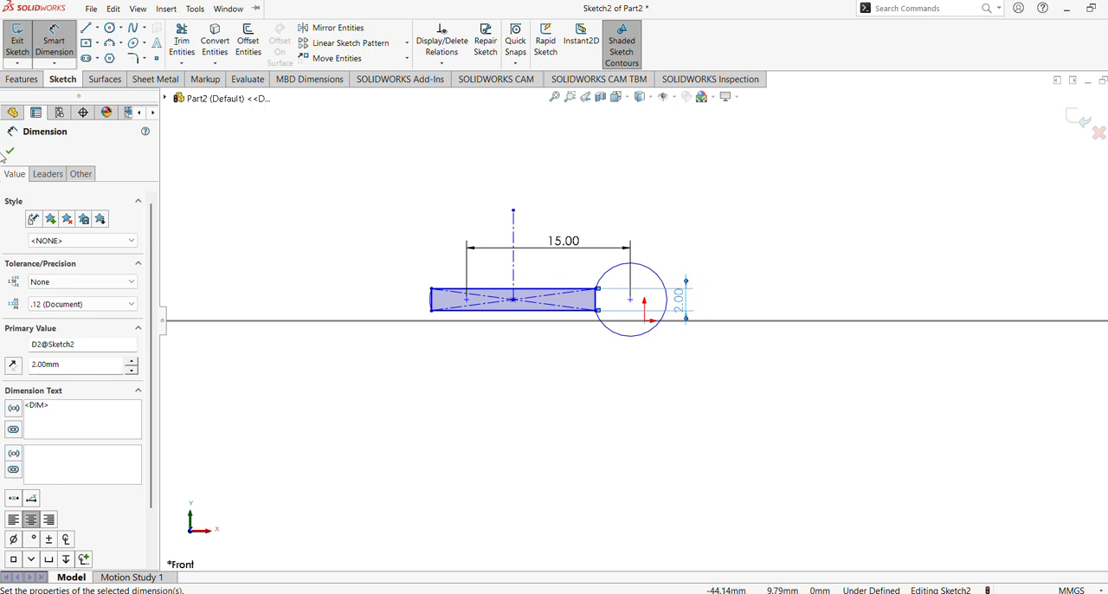
left_click(9, 152)
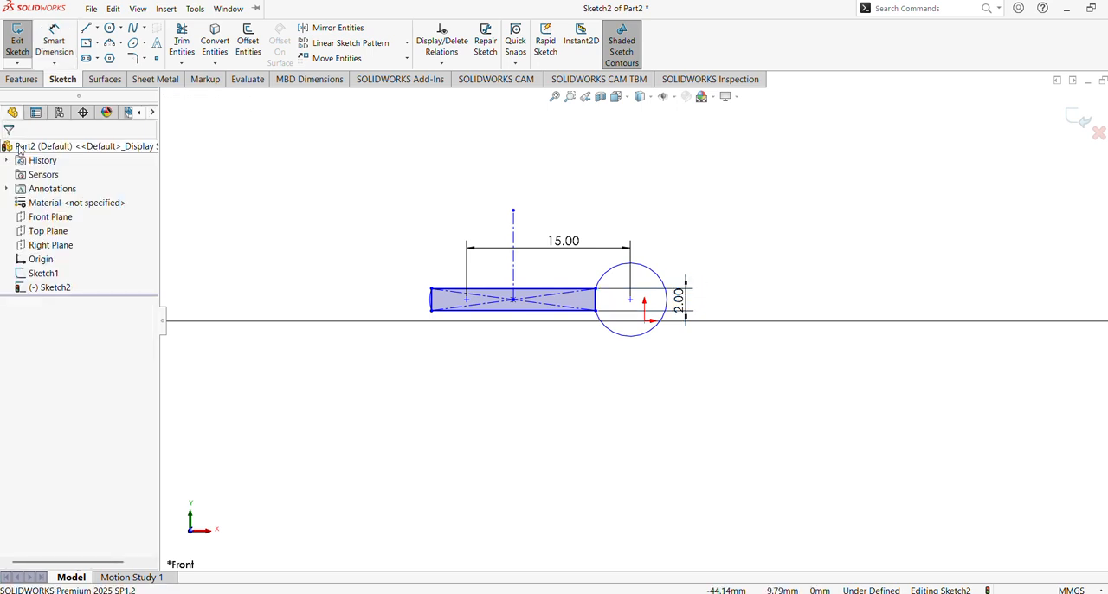
Step: Add an Equal relation between the shallow left arc and the large right arc
left_click(432, 299)
left_click(469, 351)
scroll(494, 307, "down", 5)
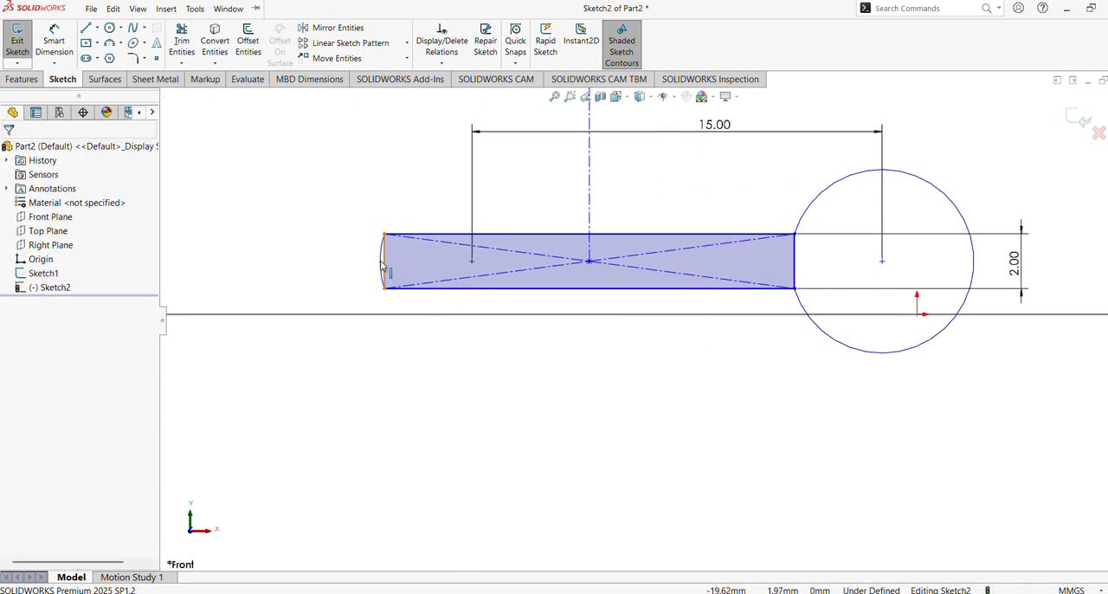
left_click(379, 263)
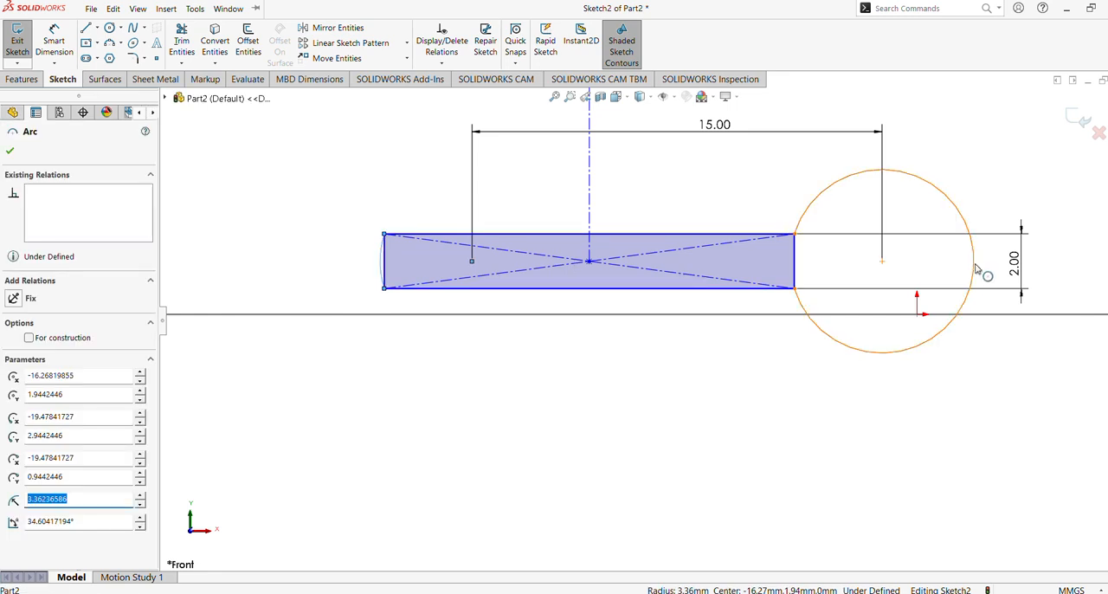
left_click(972, 271, "ctrl")
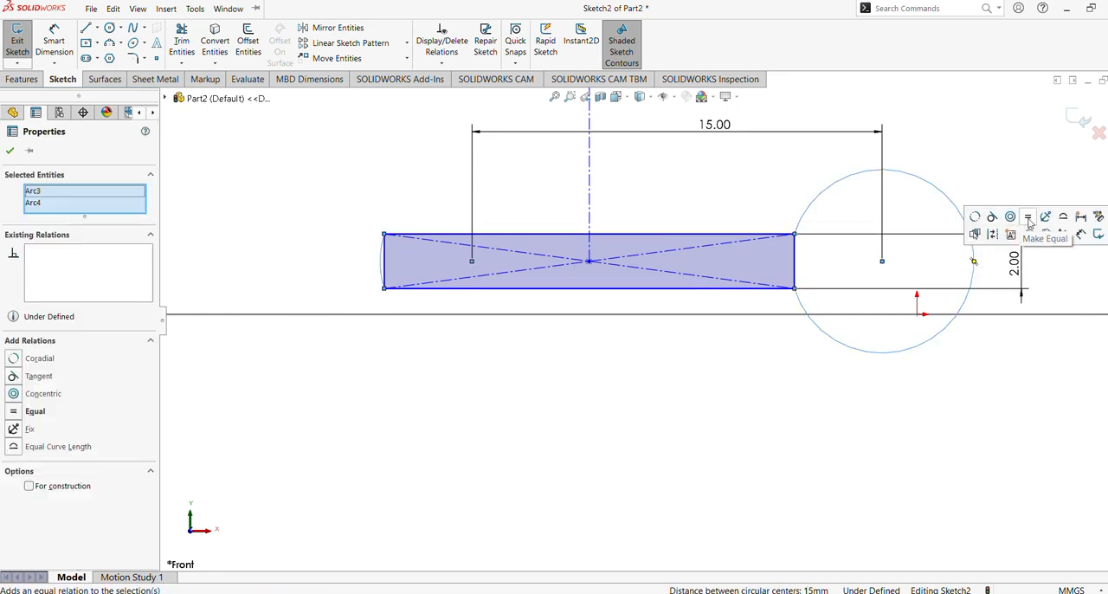
left_click(1029, 219)
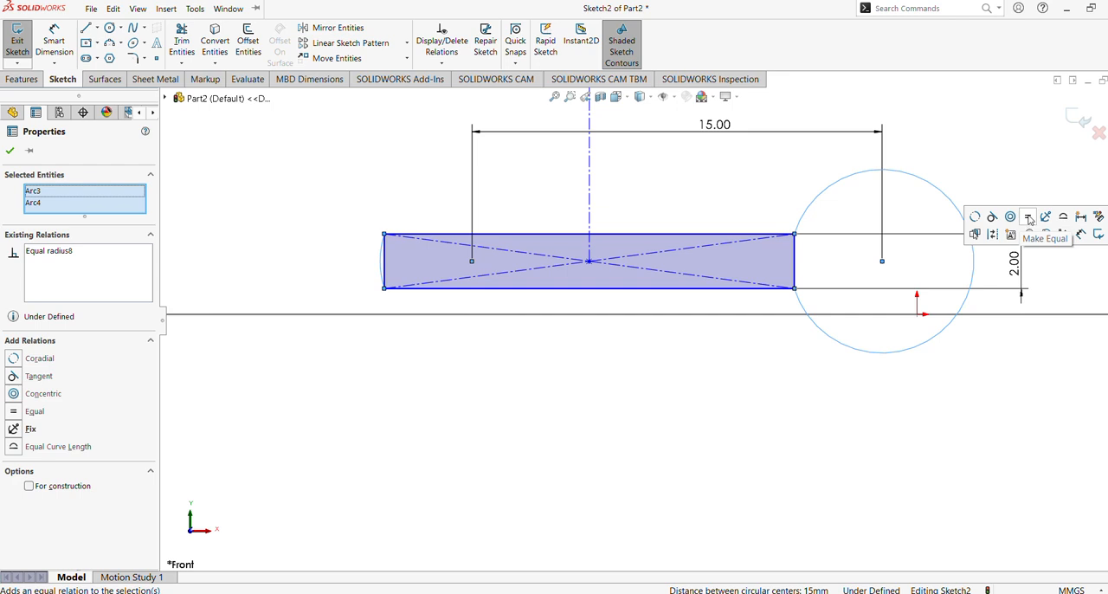
Step: Try to add an Equal Curve Length relation between the two end arcs
key("f")
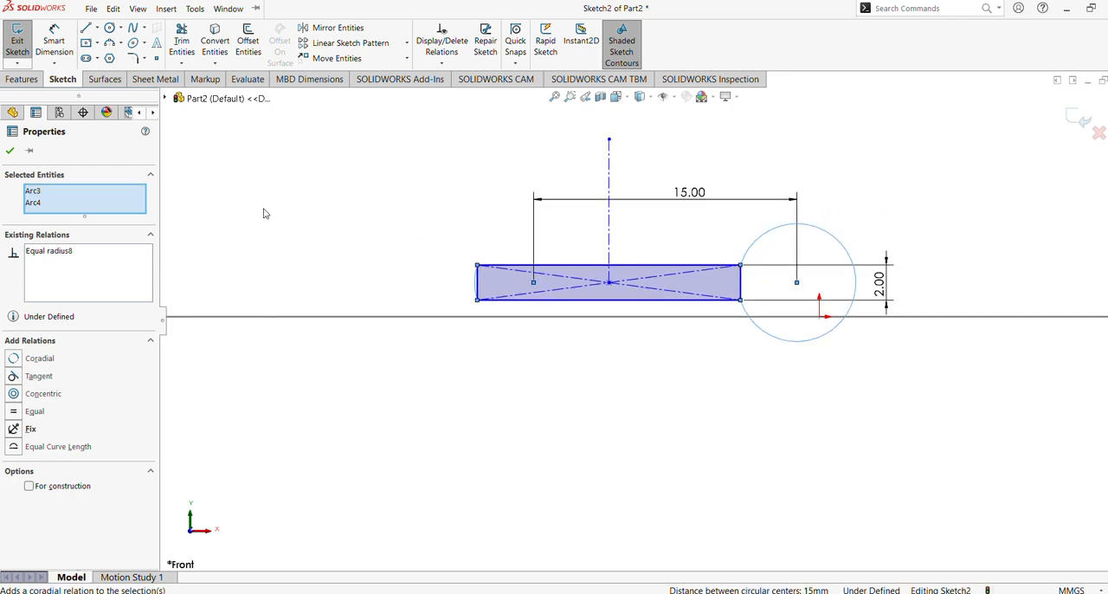
left_click(13, 450)
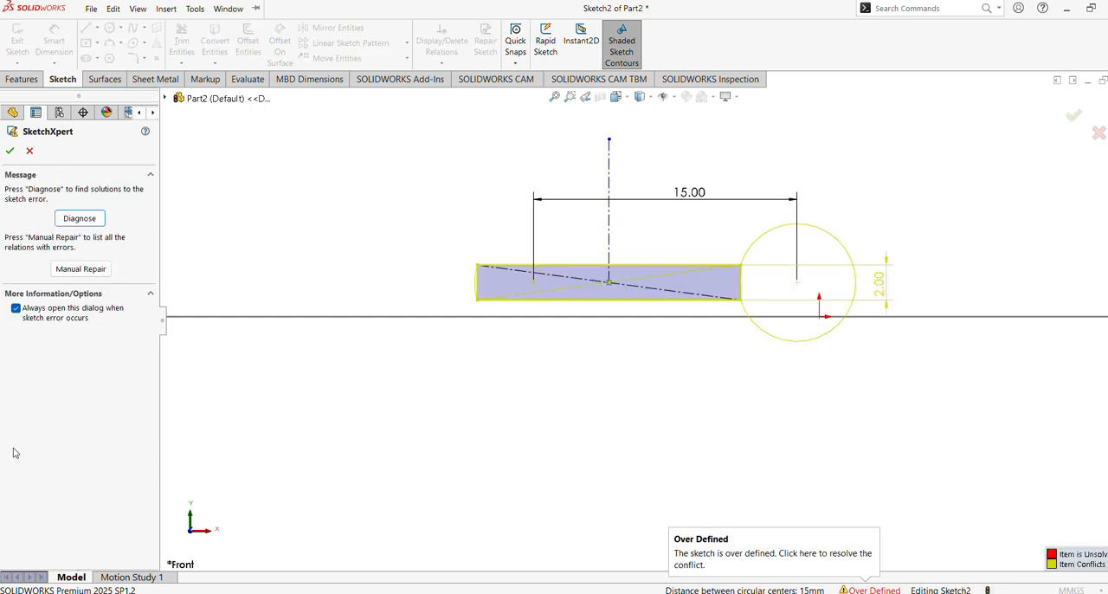
left_click(26, 149)
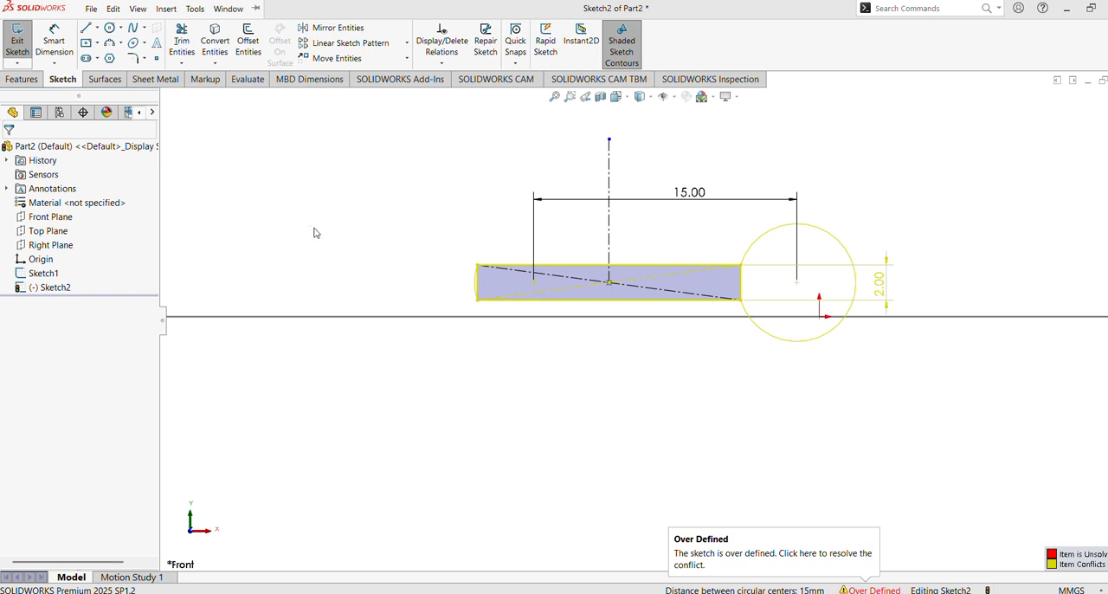
key("ctrl+z")
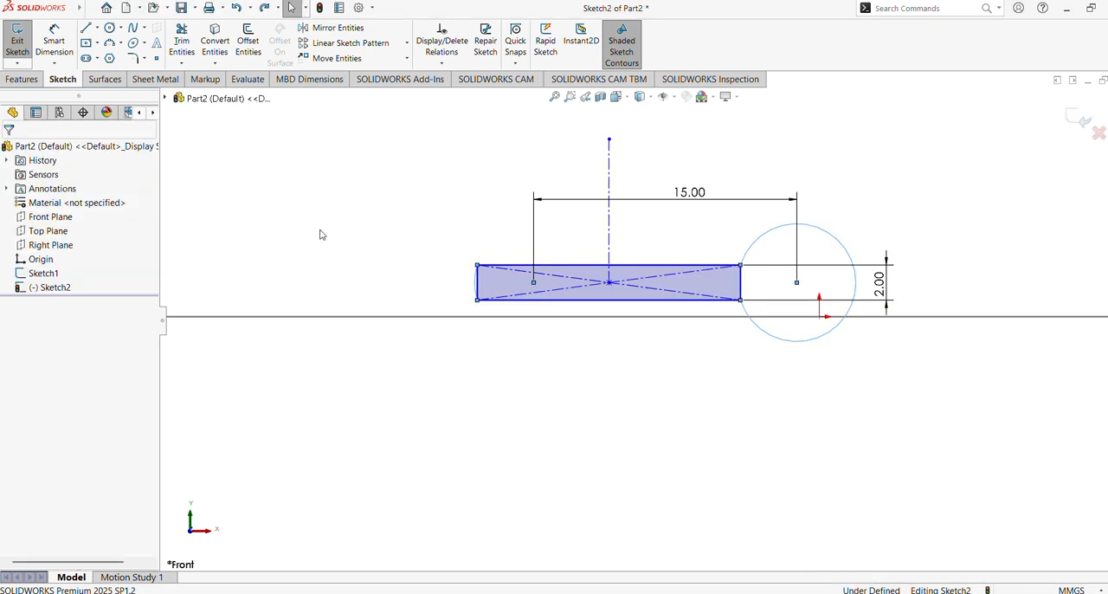
Step: Undo the arcs' Equal relation, the 2 mm height dimension and the 15 mm center distance value
key("ctrl+z")
key("ctrl+z")
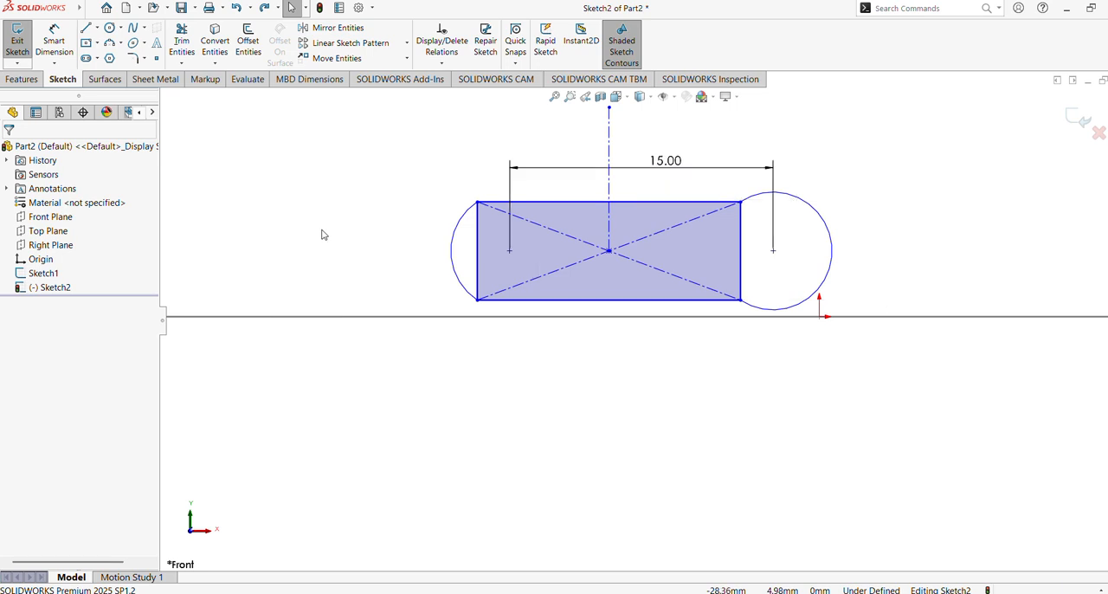
key("ctrl+z")
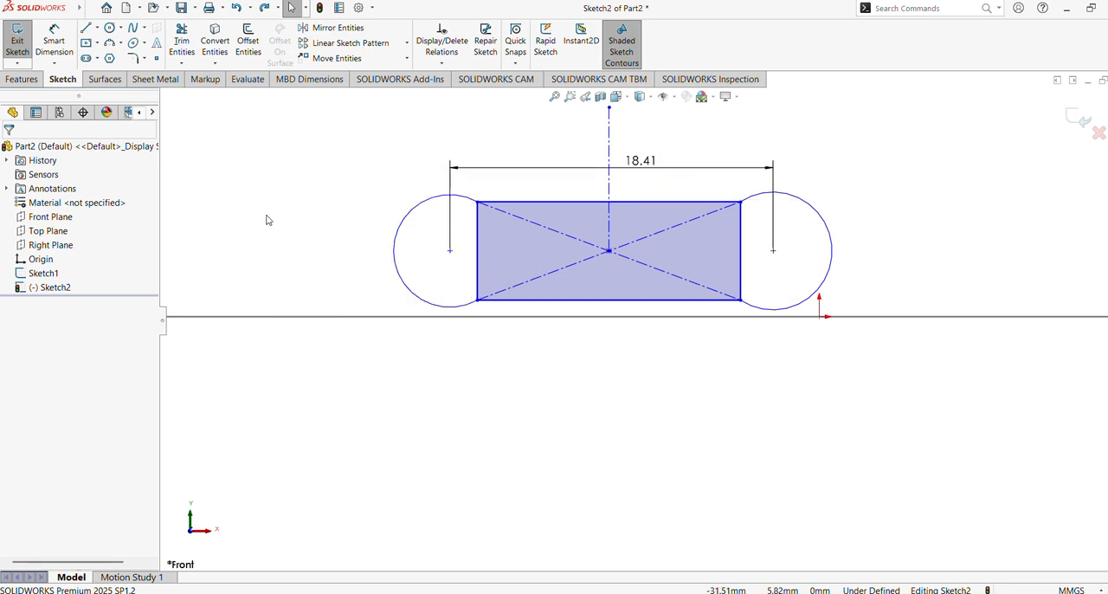
Step: Make the left and right end arcs equal in radius
left_click(394, 263)
left_click(826, 280, "ctrl")
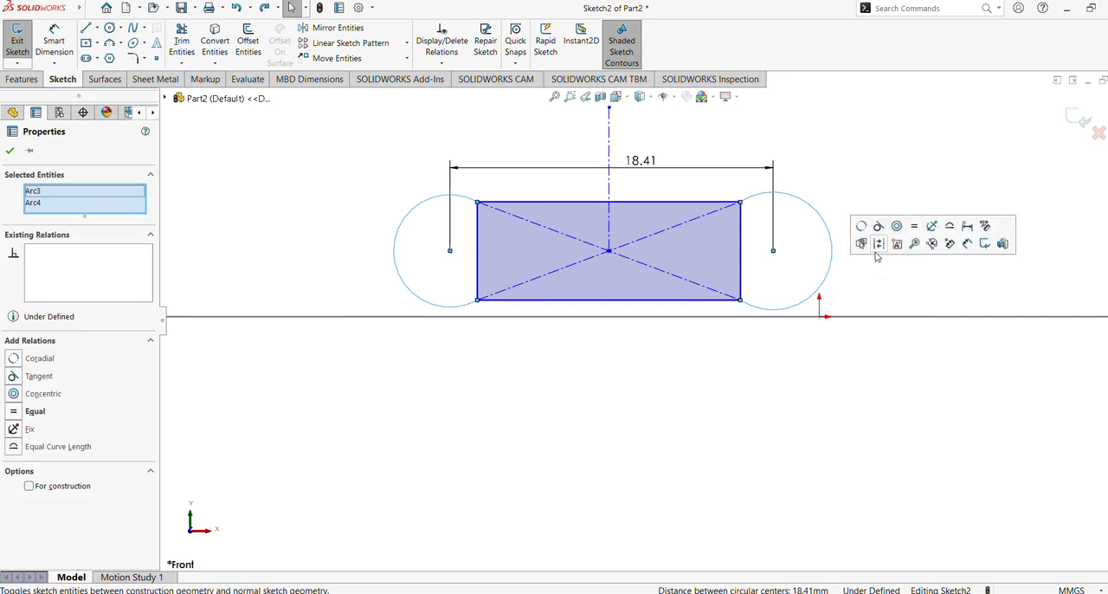
left_click(908, 225)
left_click(827, 343)
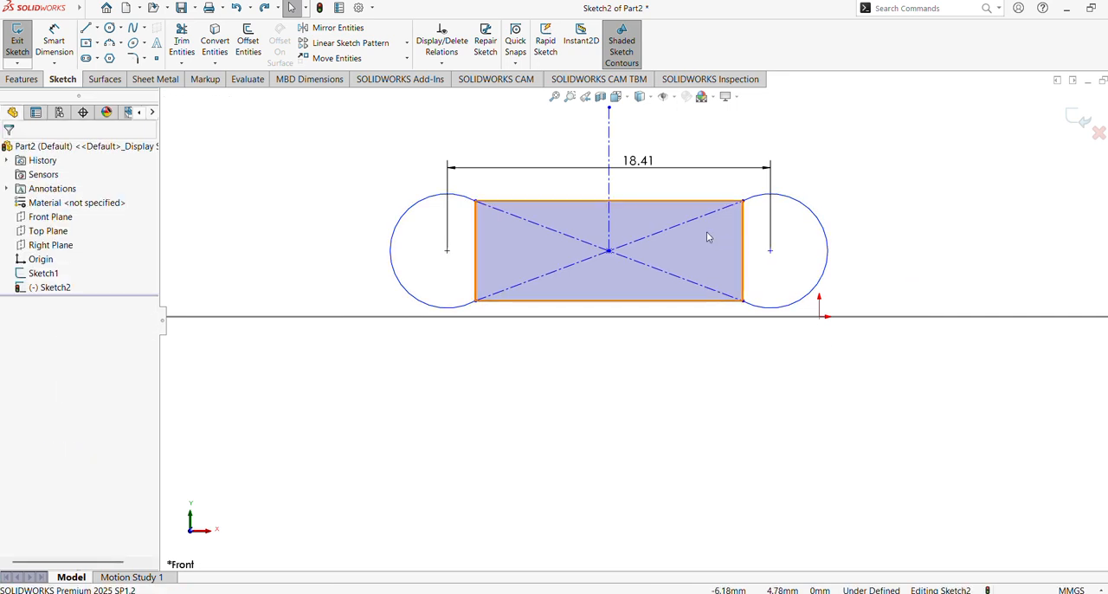
Step: Set the dimension between the two arc centers to 15 mm
double_click(645, 161)
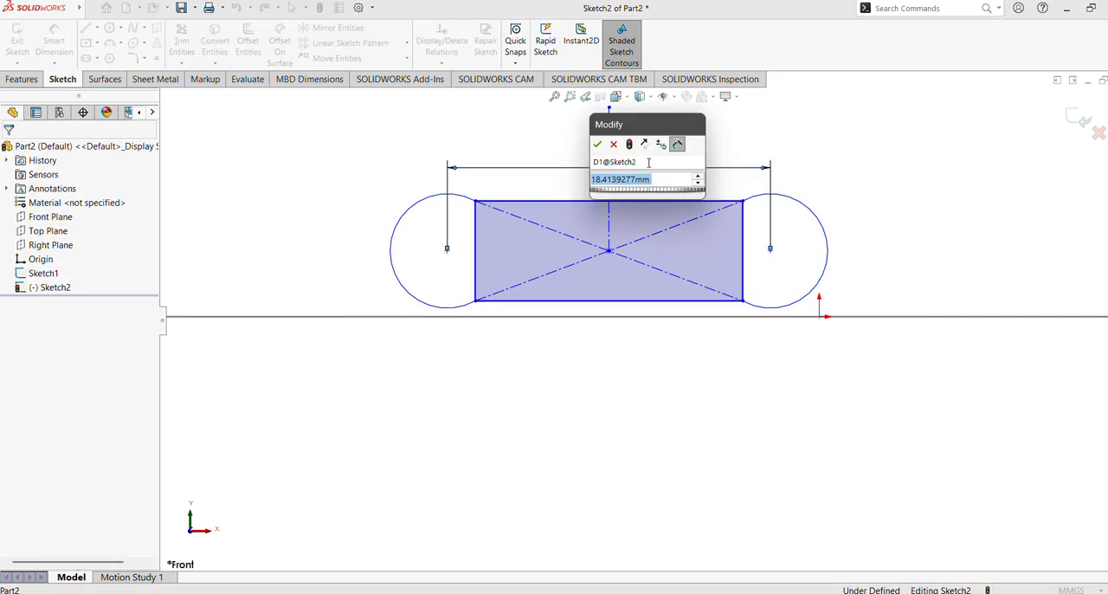
type("15")
key("Return")
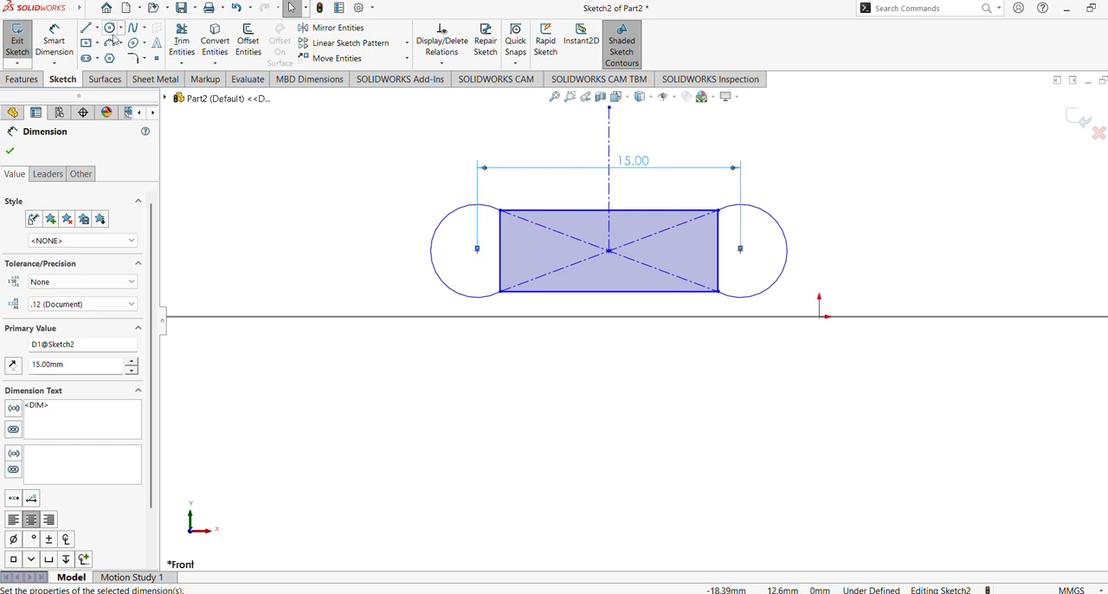
Step: Dimension the radius of the left end arc and set it to 1.5 mm
left_click(54, 41)
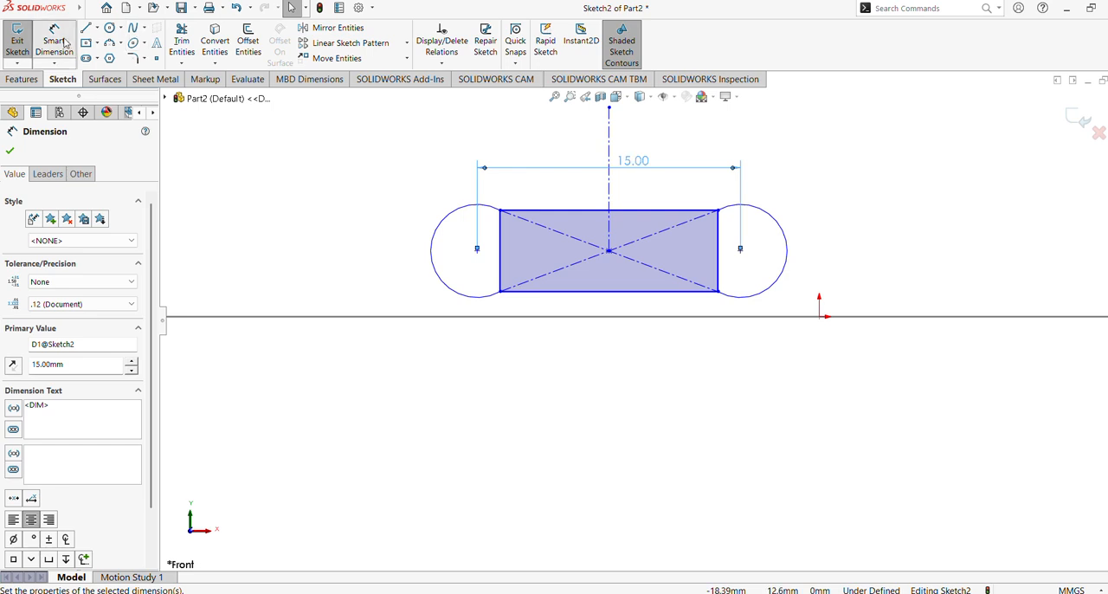
left_click(444, 235)
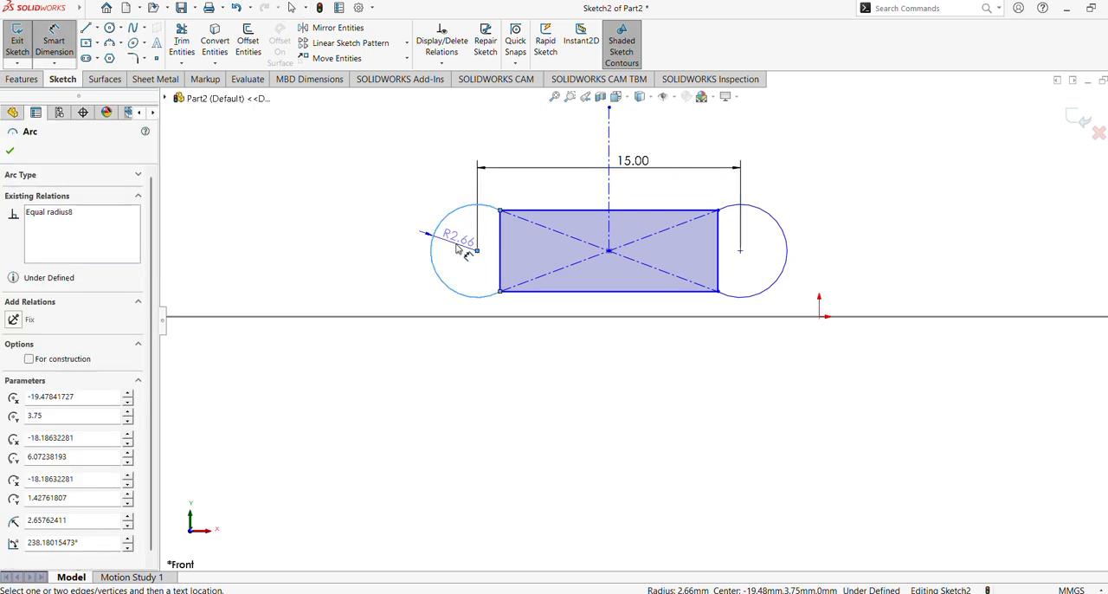
left_click(457, 248)
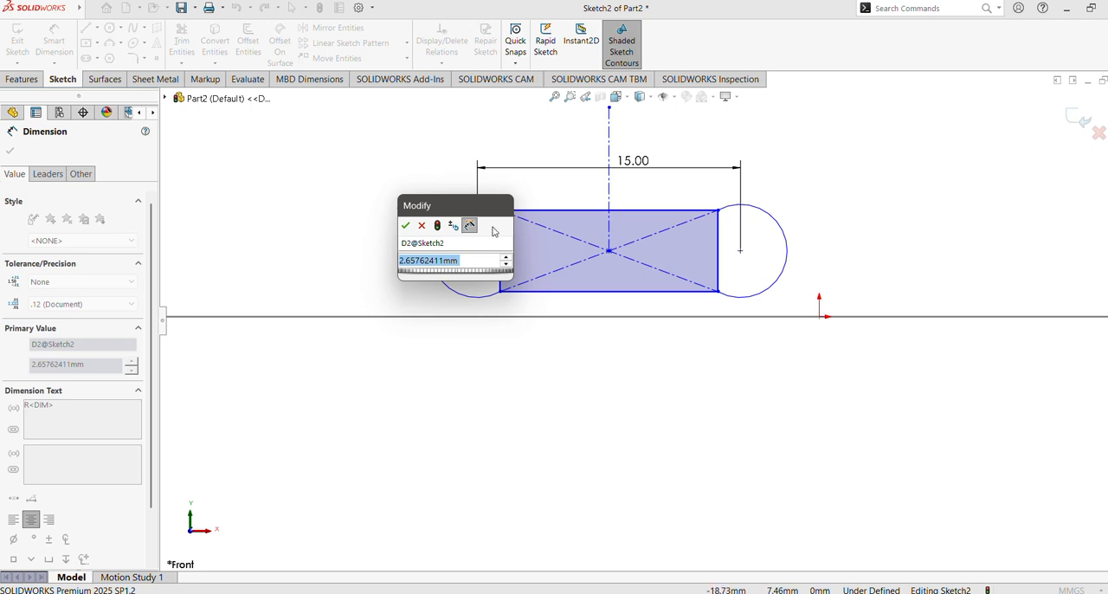
type("1")
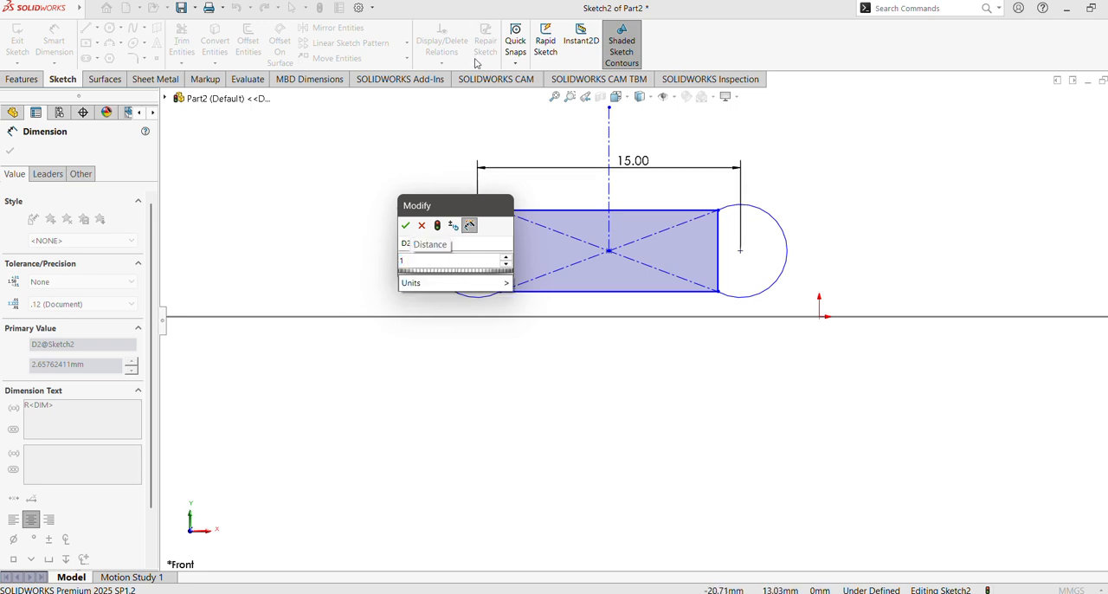
type(".5")
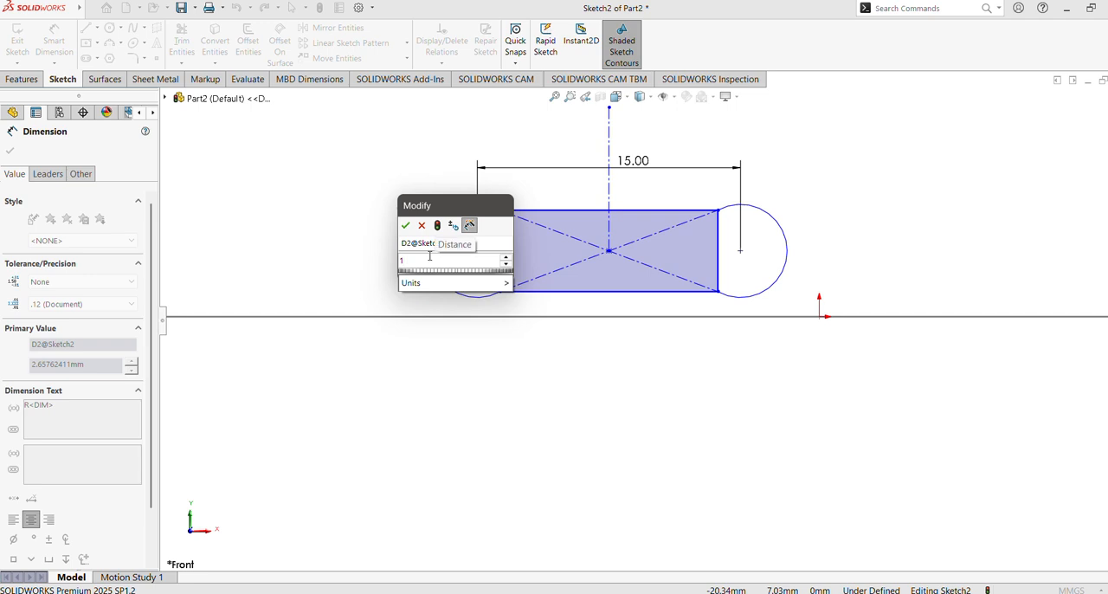
key("Return")
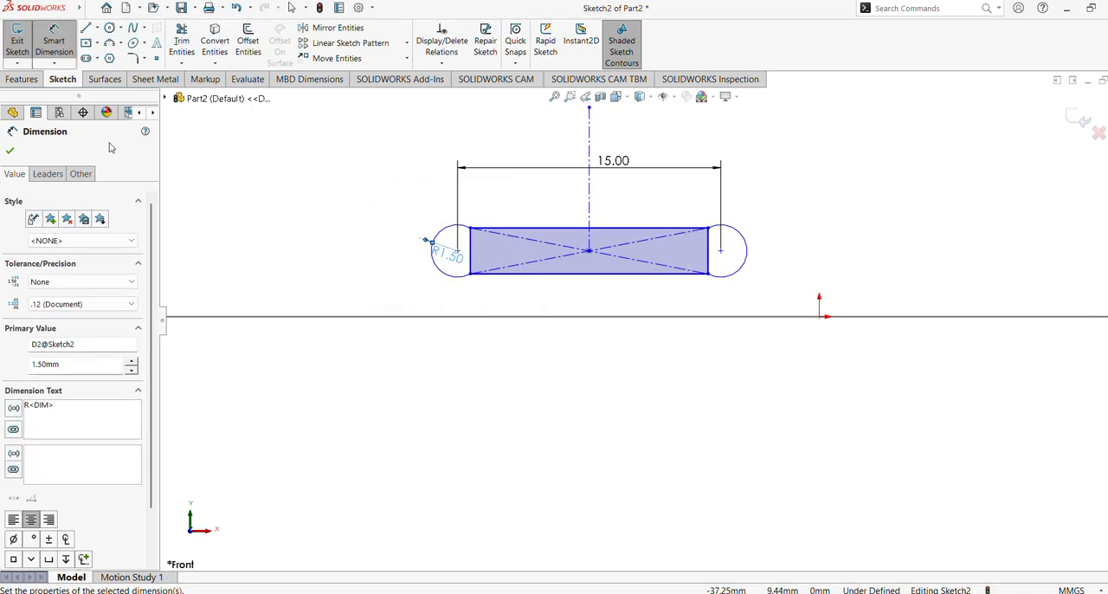
left_click(9, 152)
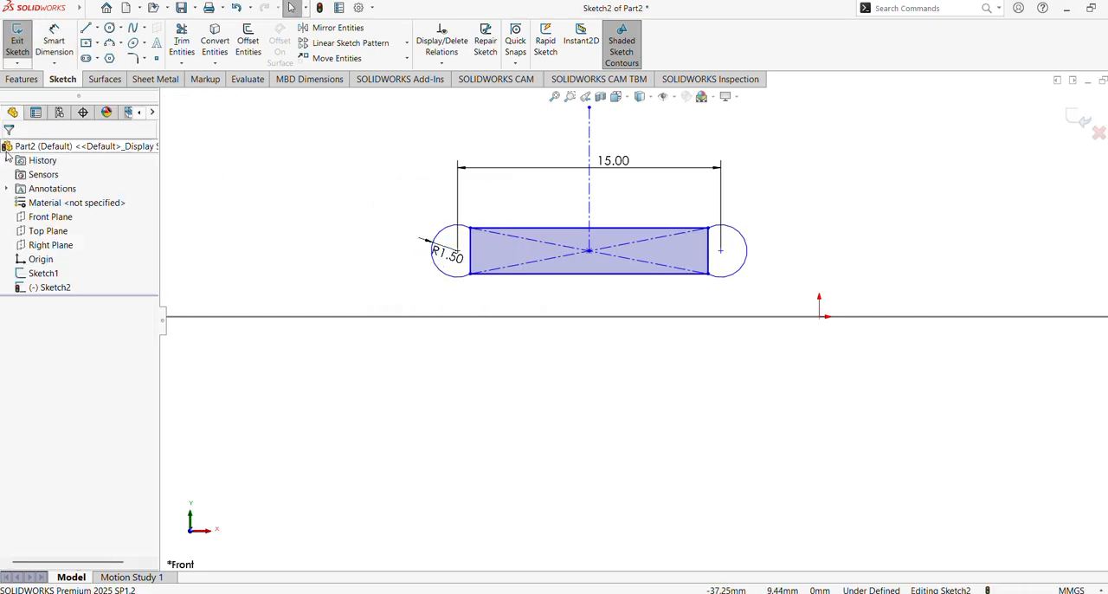
Step: Convert the two vertical sides of the rectangle into construction lines
left_click(469, 251)
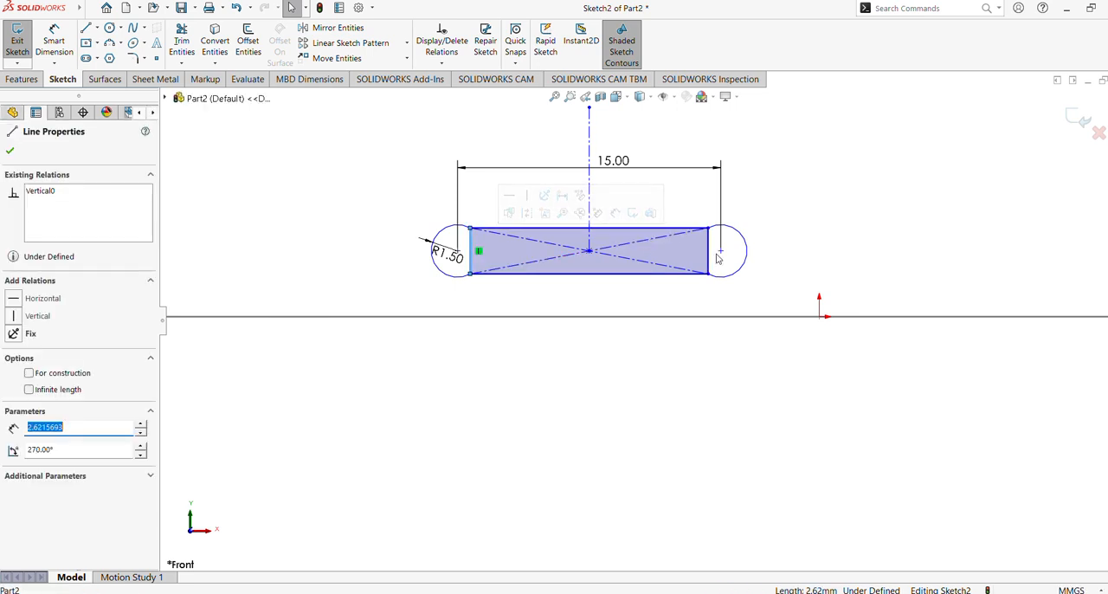
left_click(709, 257, "ctrl")
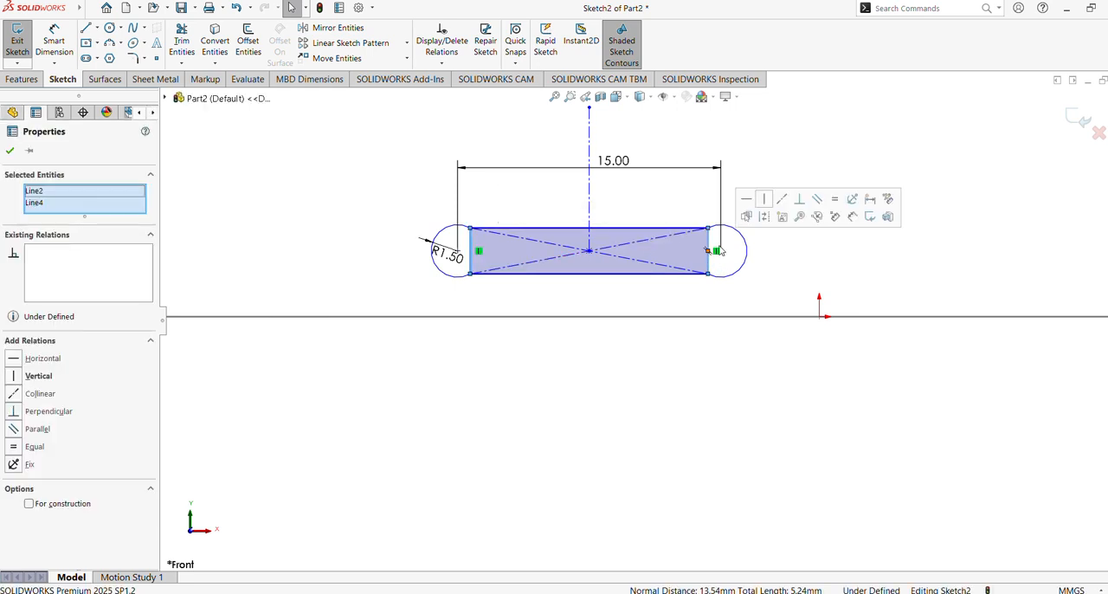
left_click(28, 503)
left_click(598, 405)
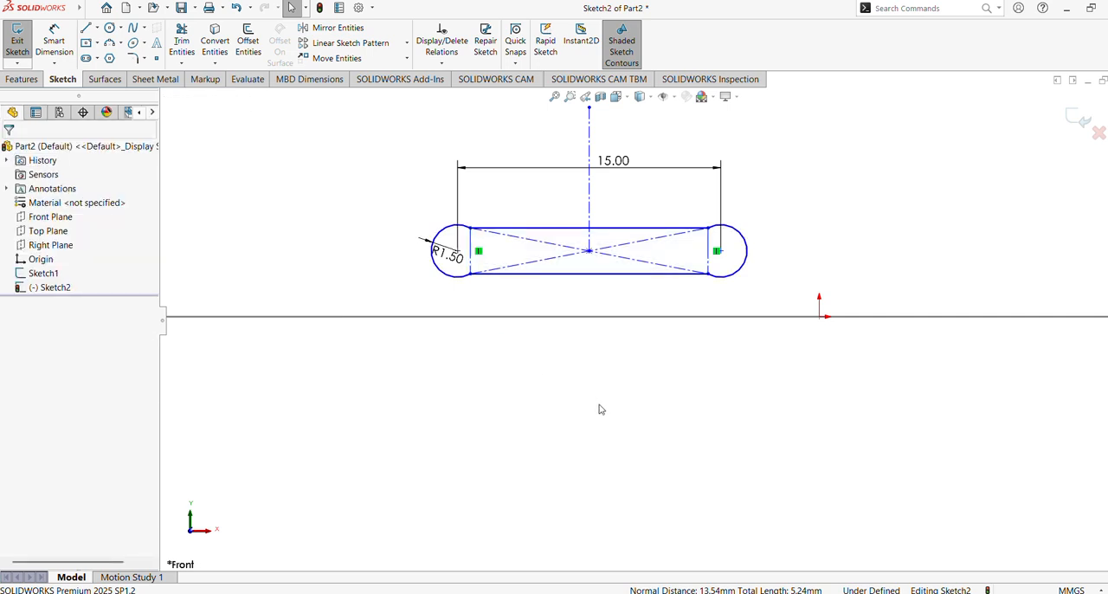
Step: Add a Pierce relation between the rectangle's center point and the large circle from the first sketch
scroll(611, 430, "up", 4)
scroll(606, 460, "up", 2)
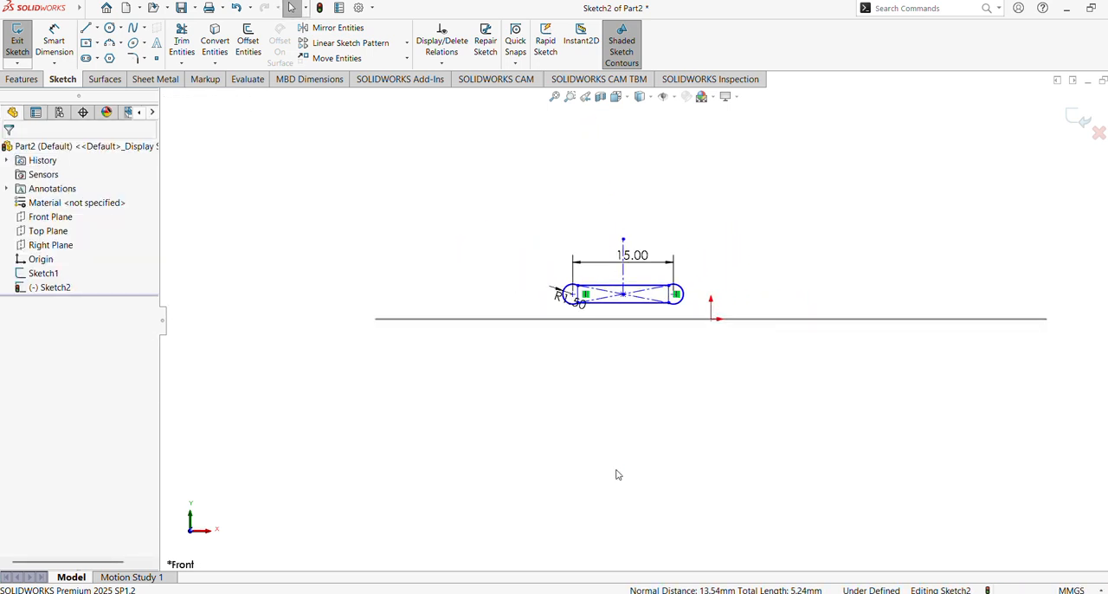
left_click(625, 295)
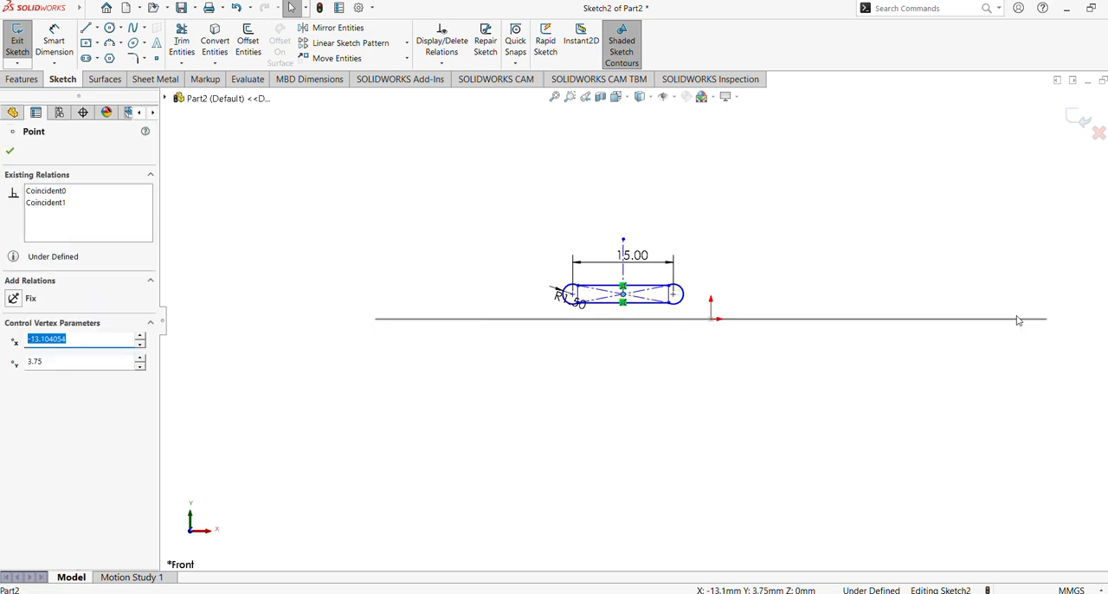
middle_click_drag(940, 264, 972, 352)
left_click(1048, 334, "ctrl")
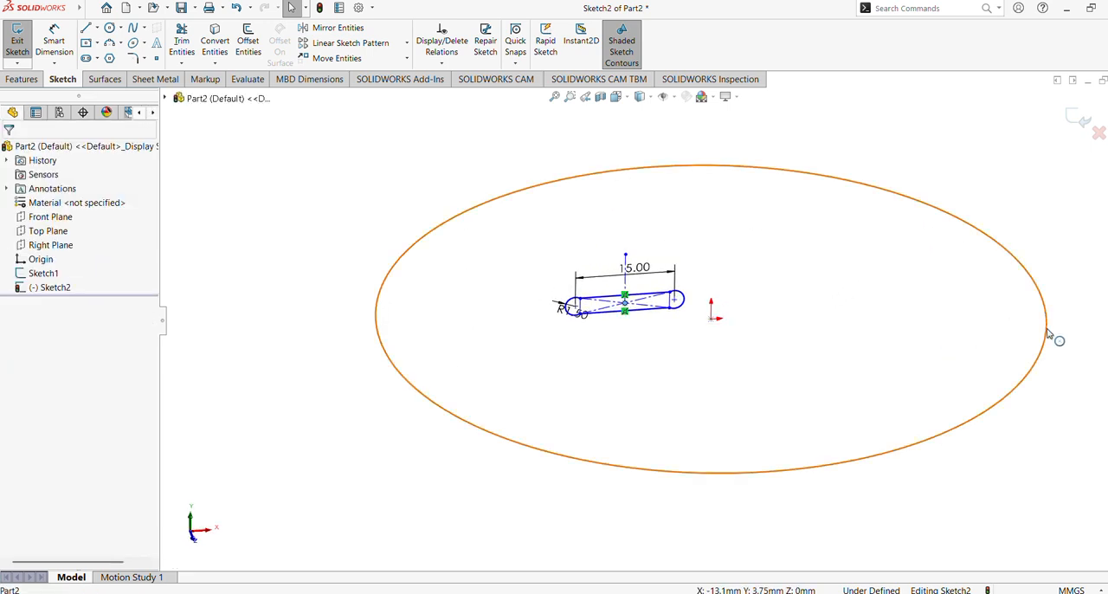
left_click(993, 277)
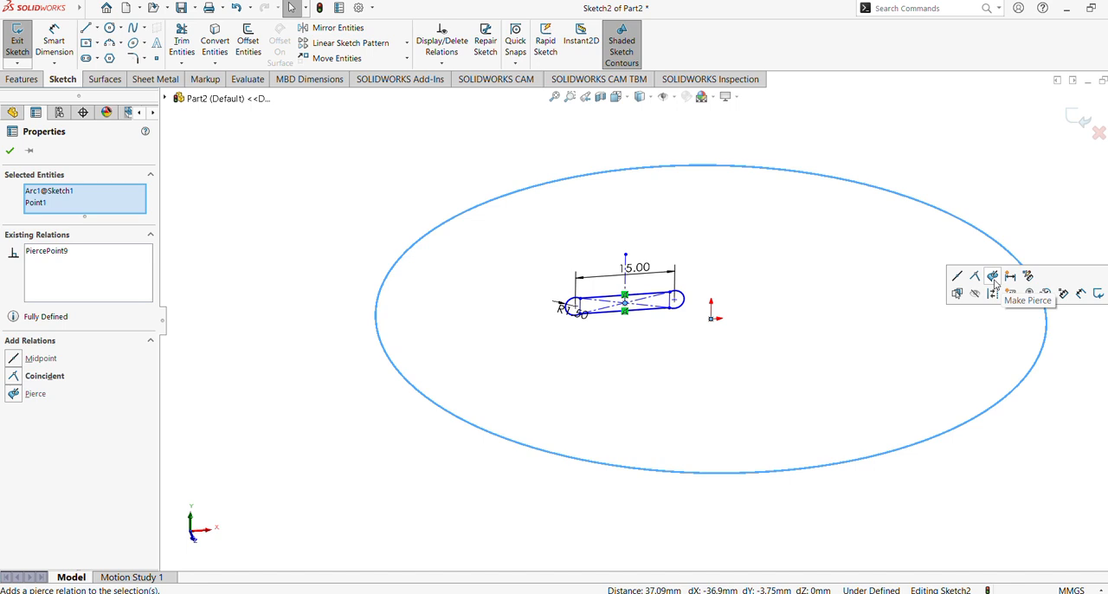
left_click(774, 376)
Step: Dimension the distance between the profile's upper and lower straight lines and set it to 2 mm
middle_click_drag(774, 376, 866, 322)
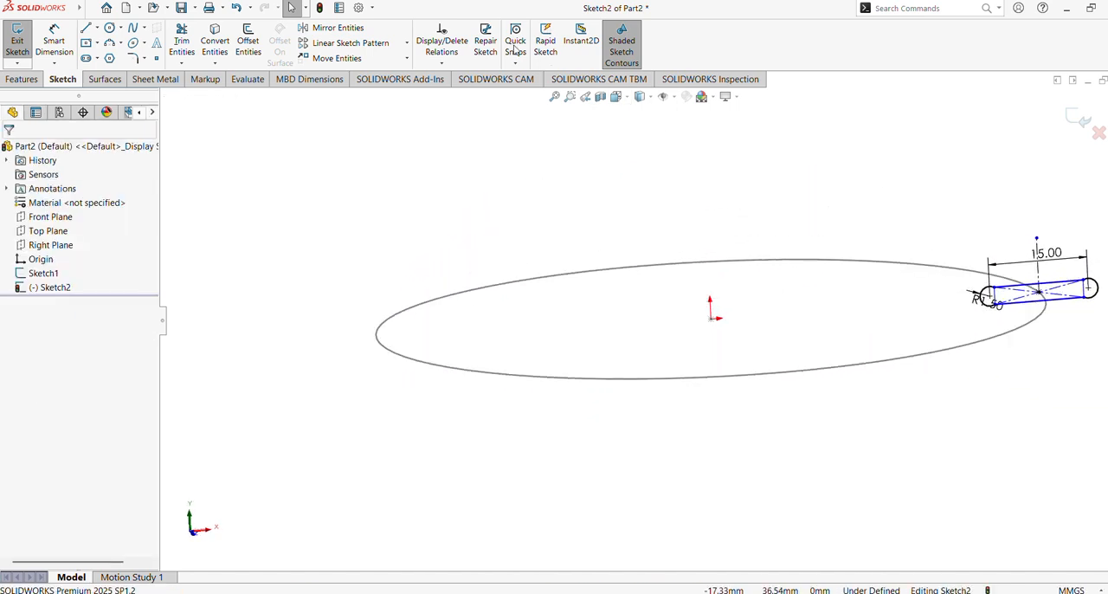
left_click(54, 41)
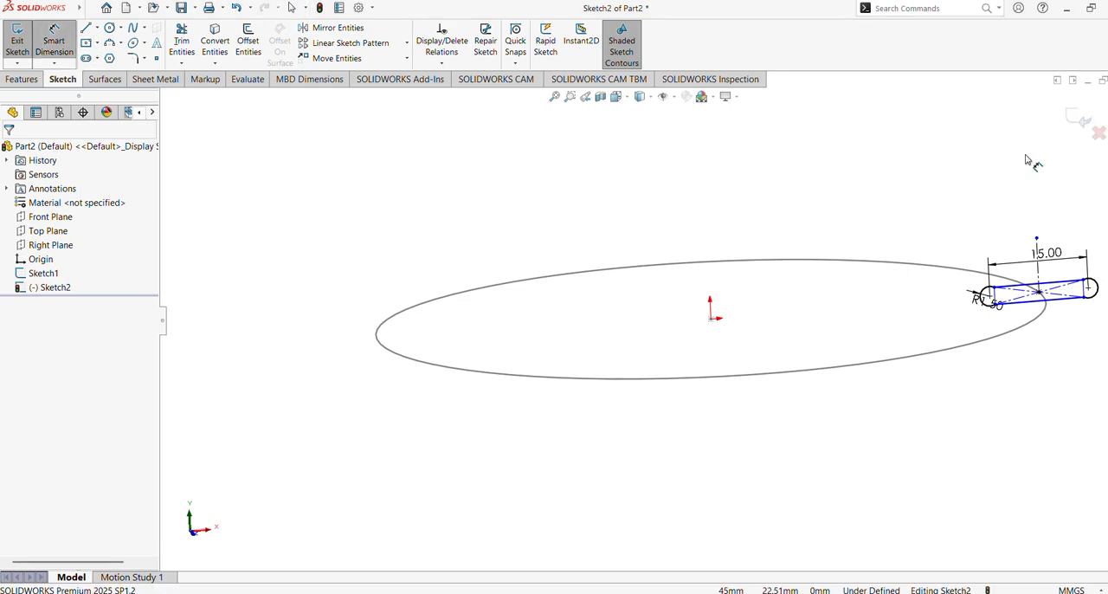
left_click(1052, 299)
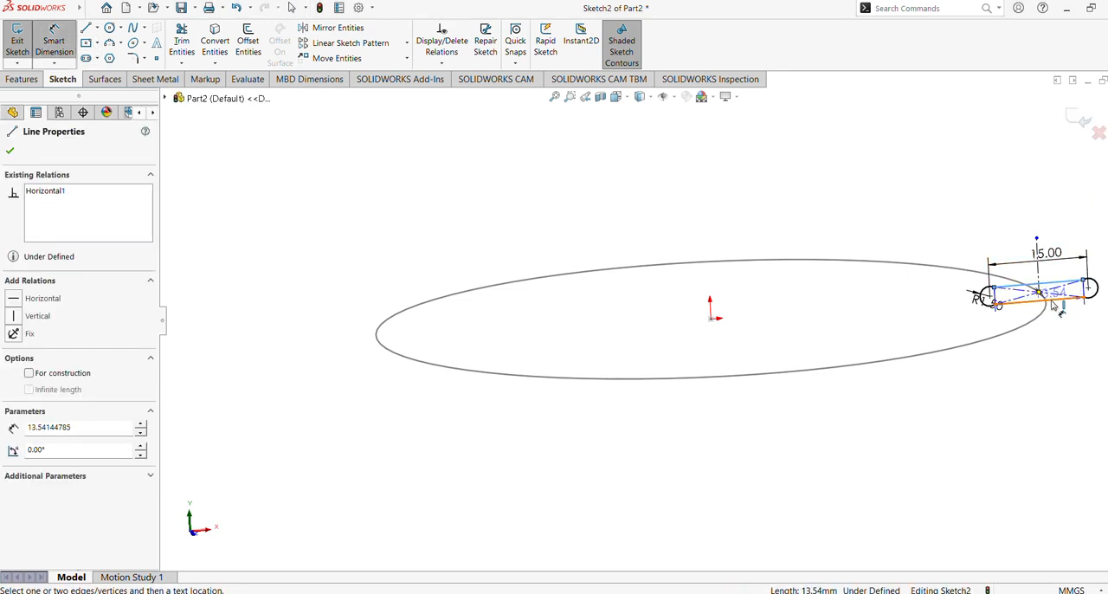
left_click(1049, 288)
left_click(951, 295)
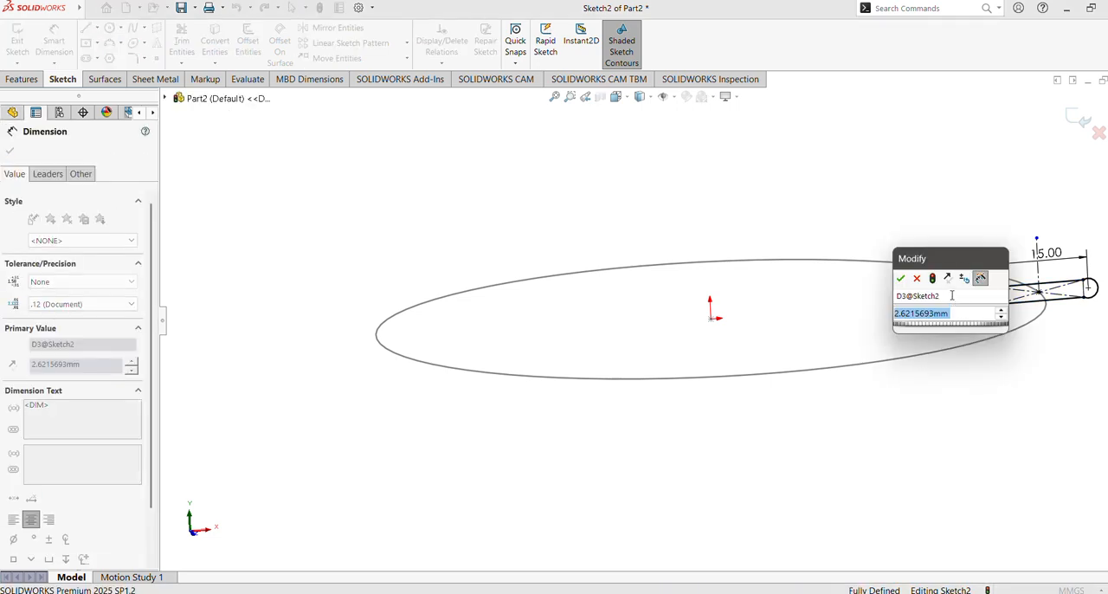
type("2")
key("Return")
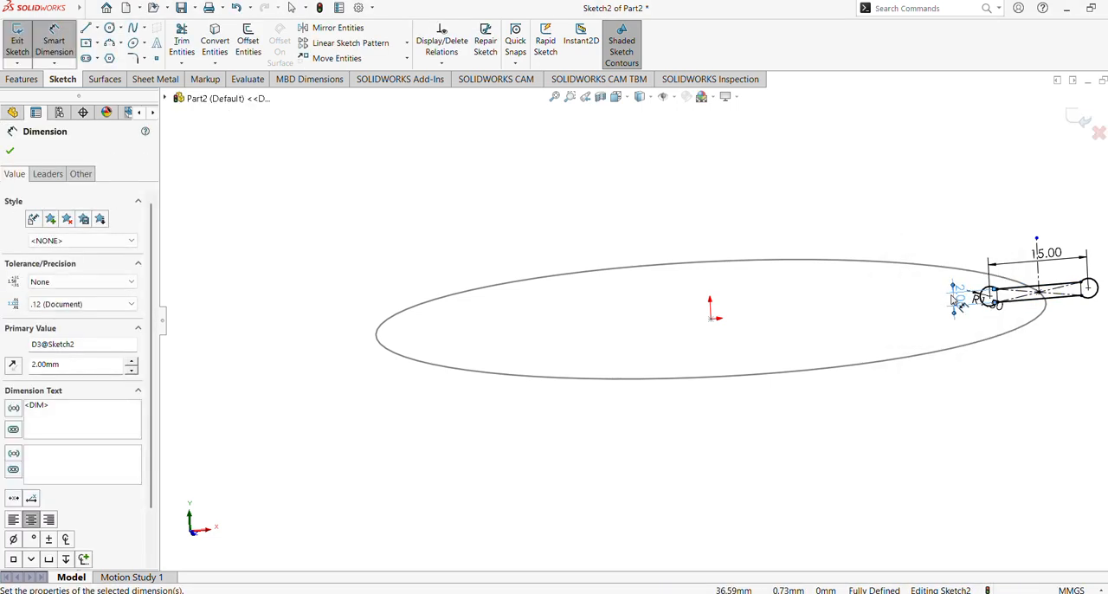
left_click(12, 149)
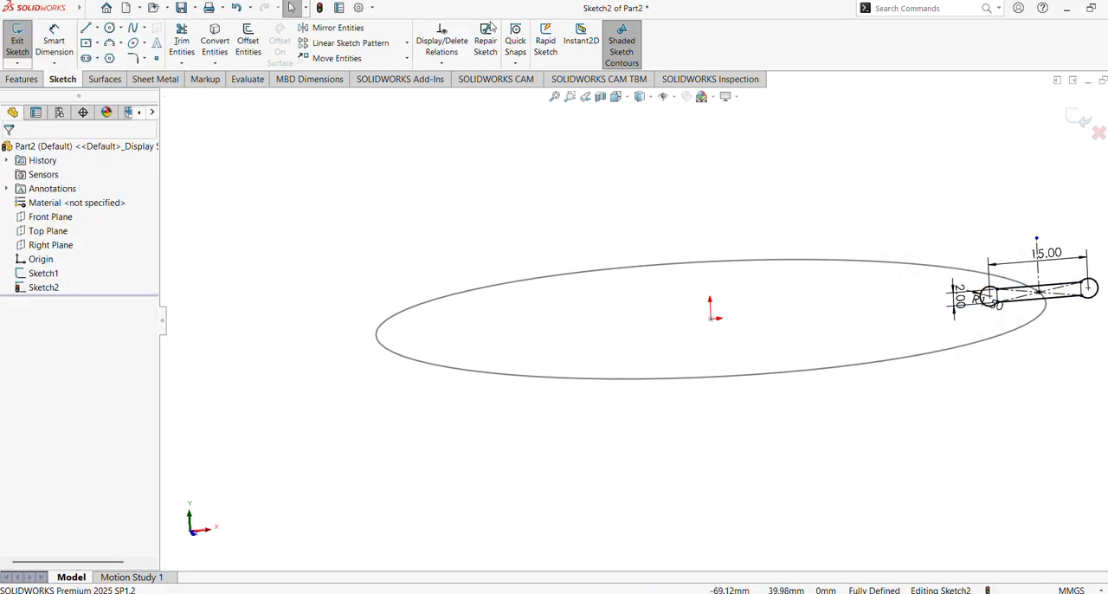
Step: Start a Swept Boss/Base using the slot-shaped profile Sketch2 and the circle Sketch1 as the path
middle_click_drag(551, 140, 540, 222)
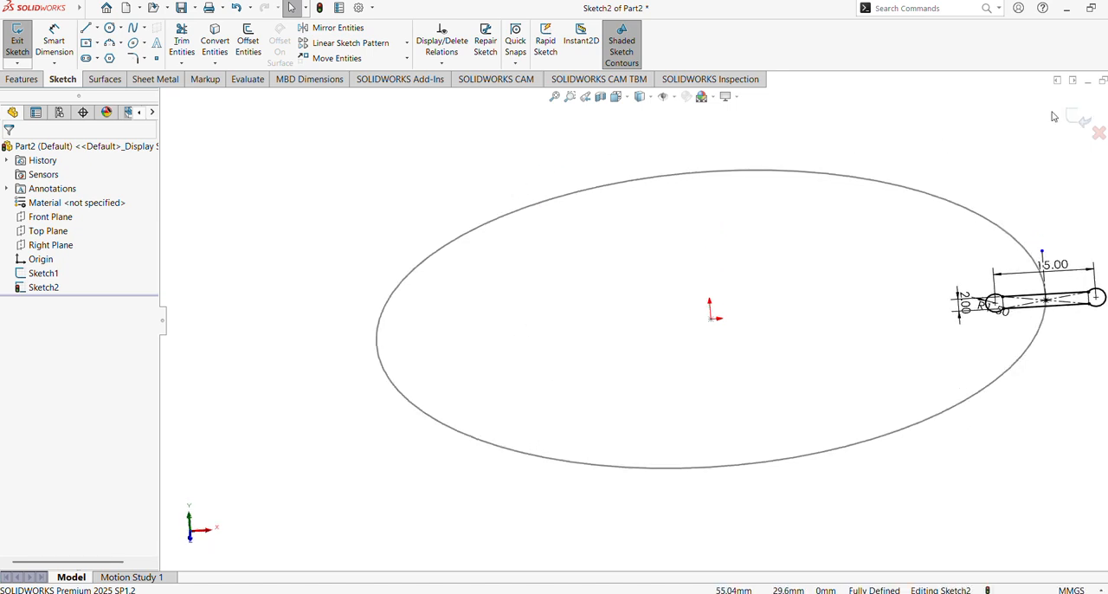
left_click(26, 80)
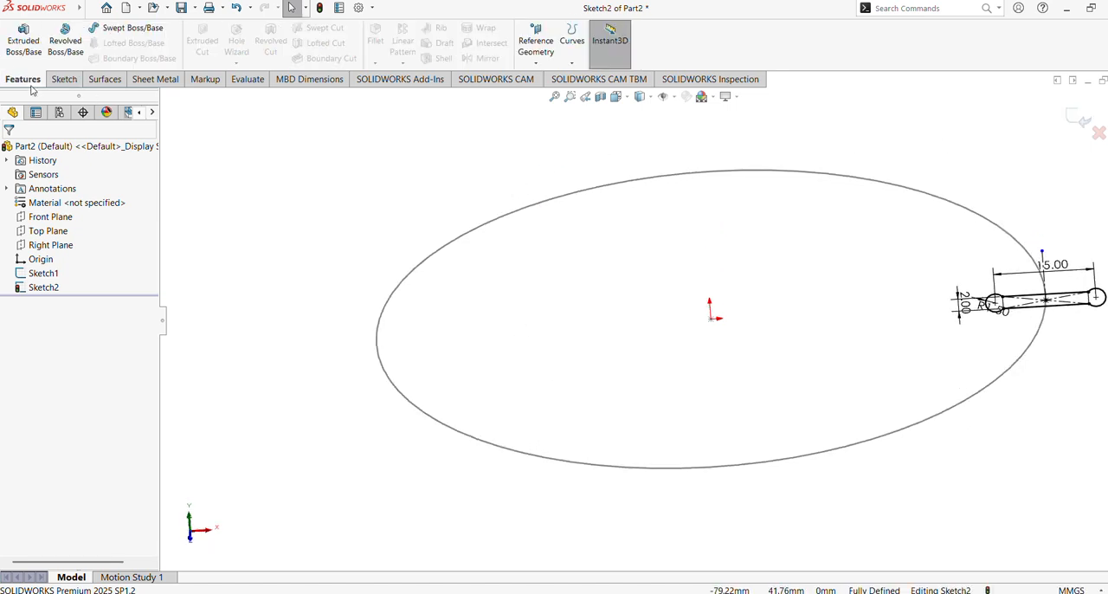
left_click(155, 31)
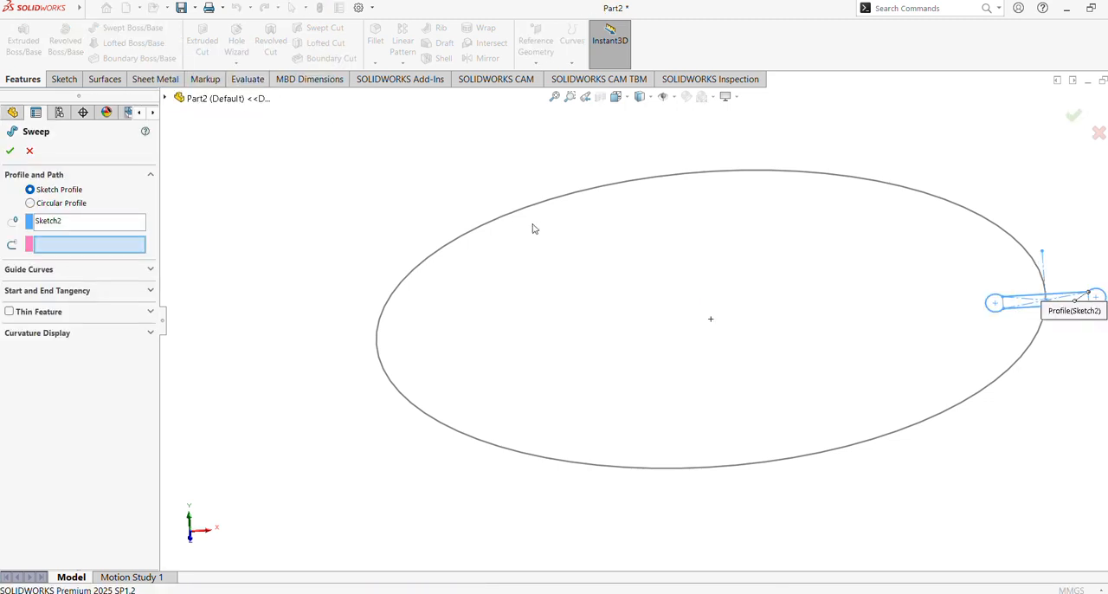
mouse_move(532, 228)
middle_mouse_down()
mouse_move(520, 217)
mouse_move(559, 252)
mouse_move(532, 213)
mouse_move(545, 228)
middle_mouse_up()
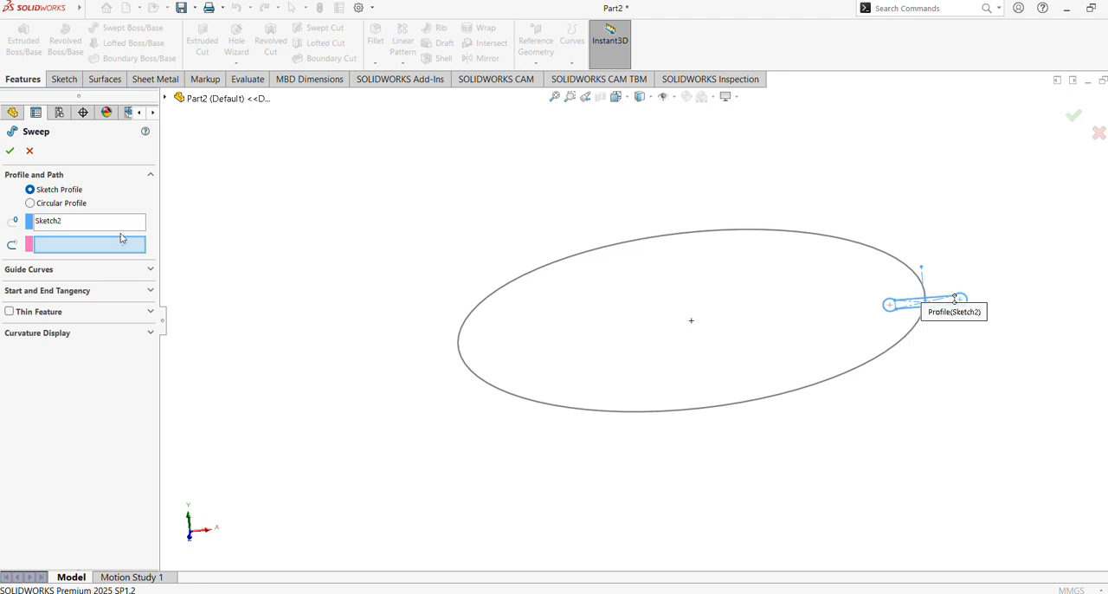
left_click(666, 412)
middle_click_drag(564, 306, 581, 228)
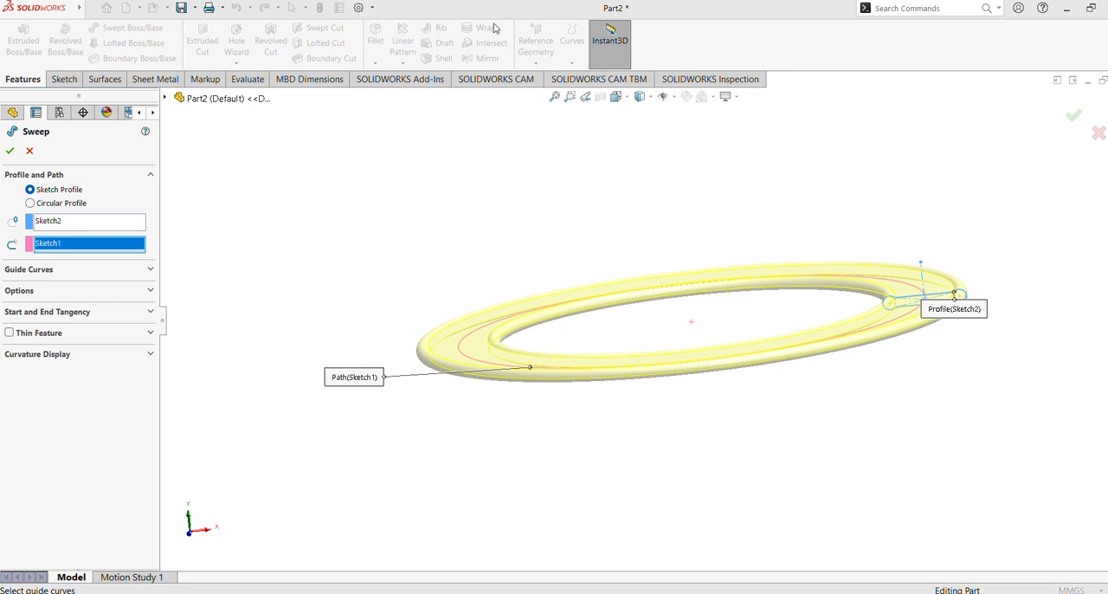
Step: Set the sweep's profile twist to Specify Twist Value with Follow Path as the profile orientation
left_click(59, 275)
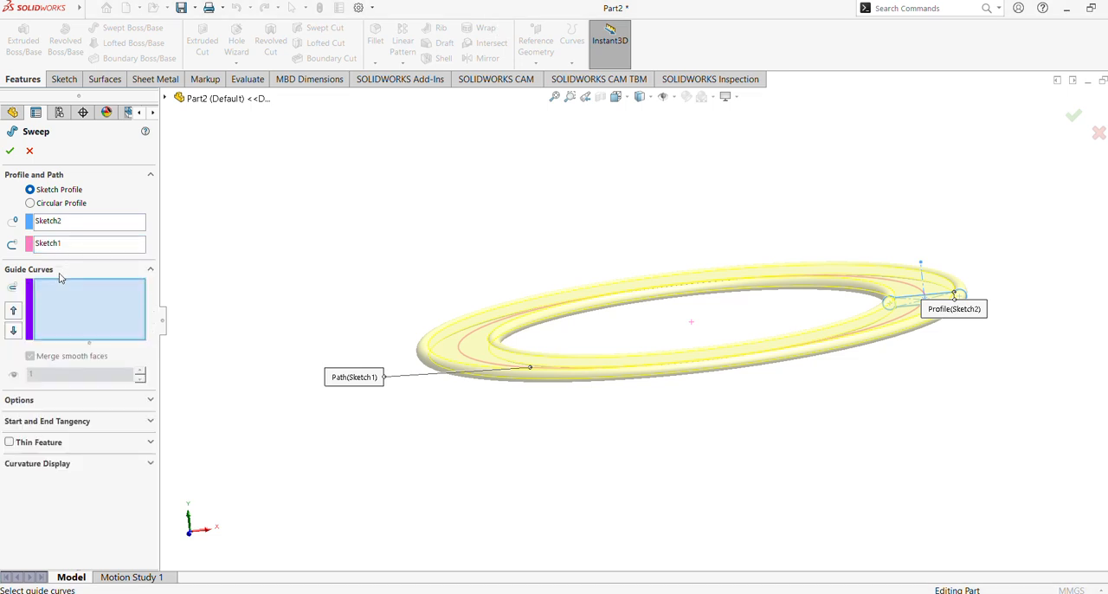
left_click(59, 276)
left_click(50, 294)
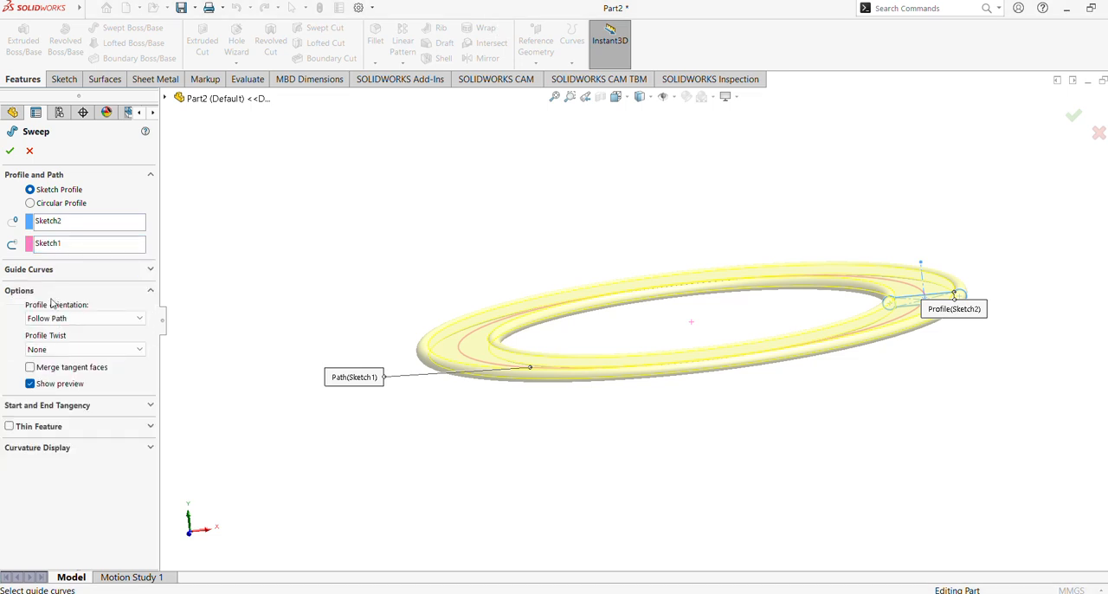
left_click(69, 319)
left_click(72, 323)
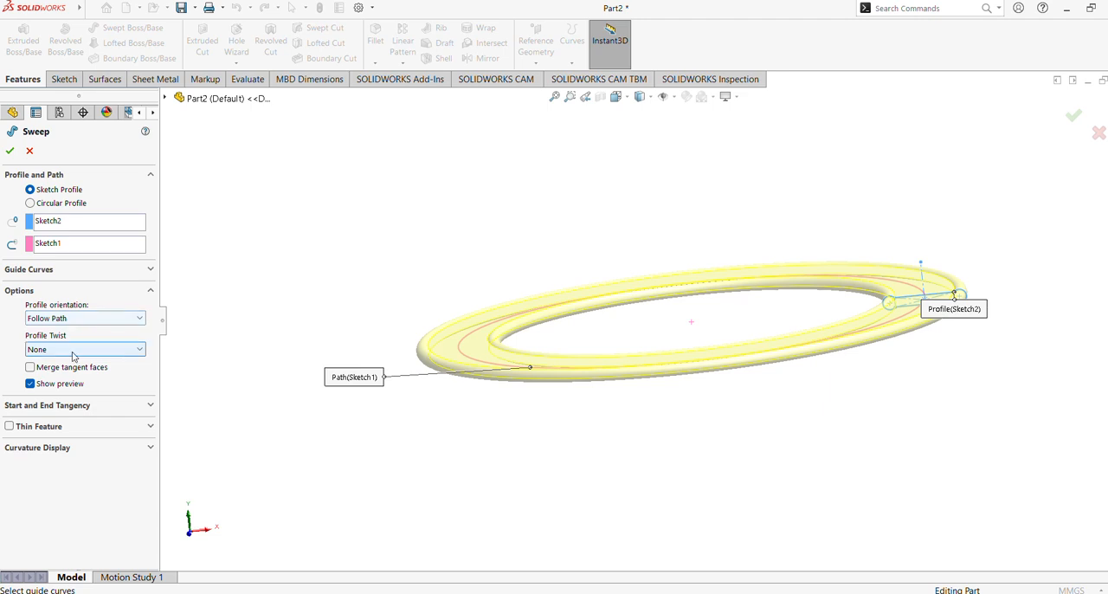
left_click(74, 348)
left_click(86, 372)
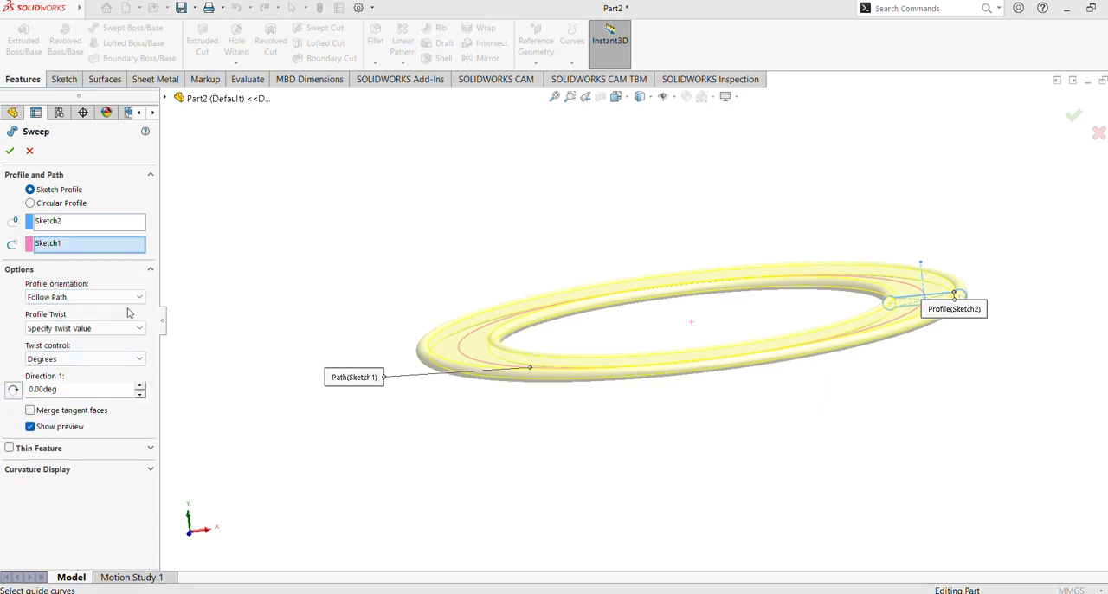
left_click(95, 297)
left_click(96, 307)
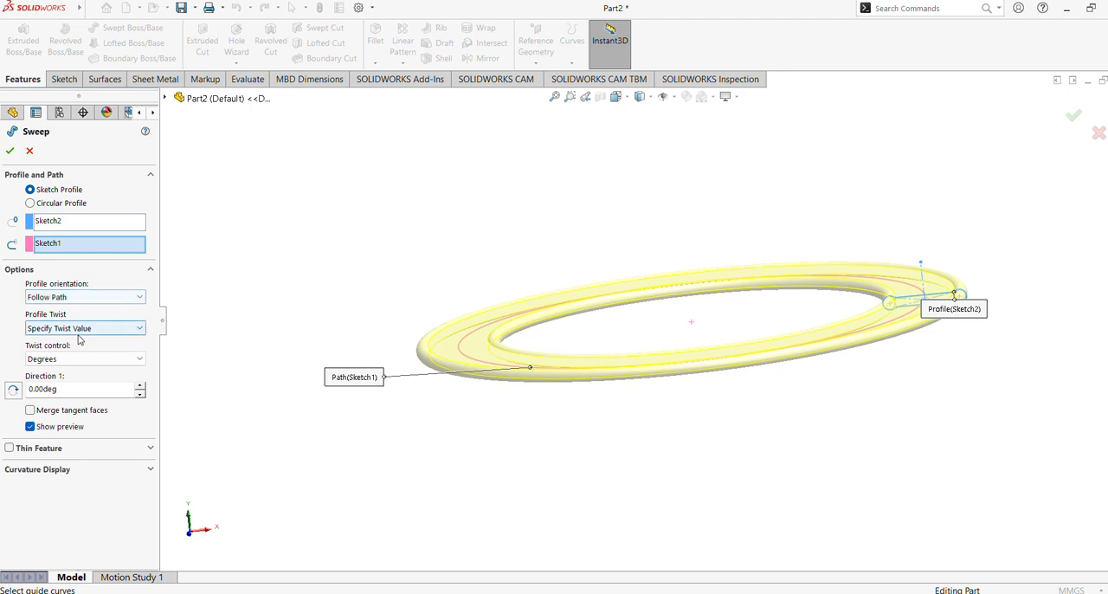
Step: Control the sweep's twist in Revolutions, enter 4 for direction 1, and create the twisted ring
left_click(75, 364)
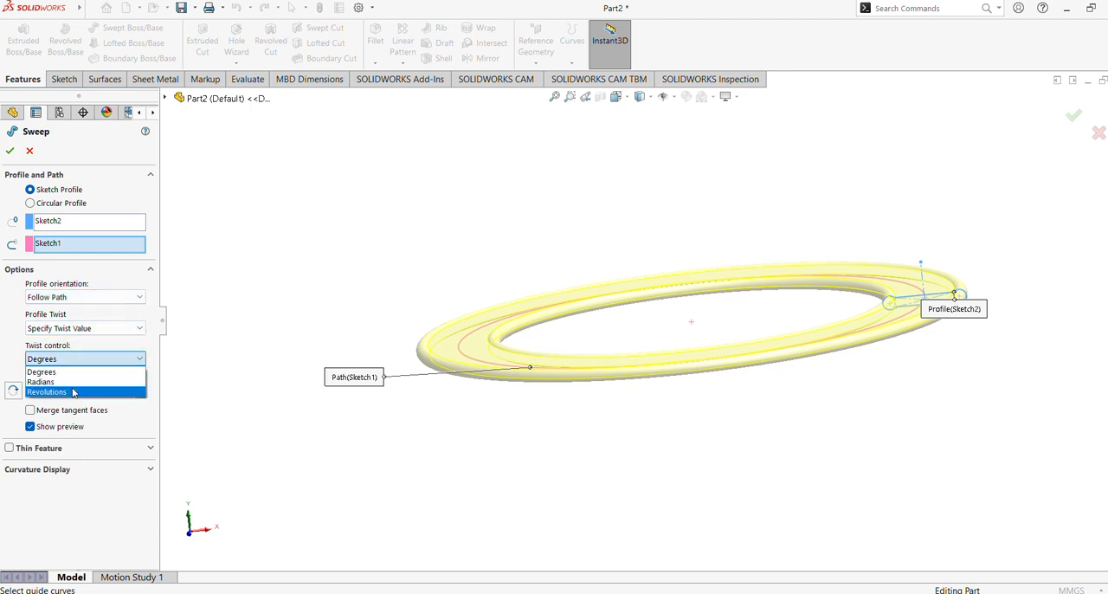
left_click(73, 389)
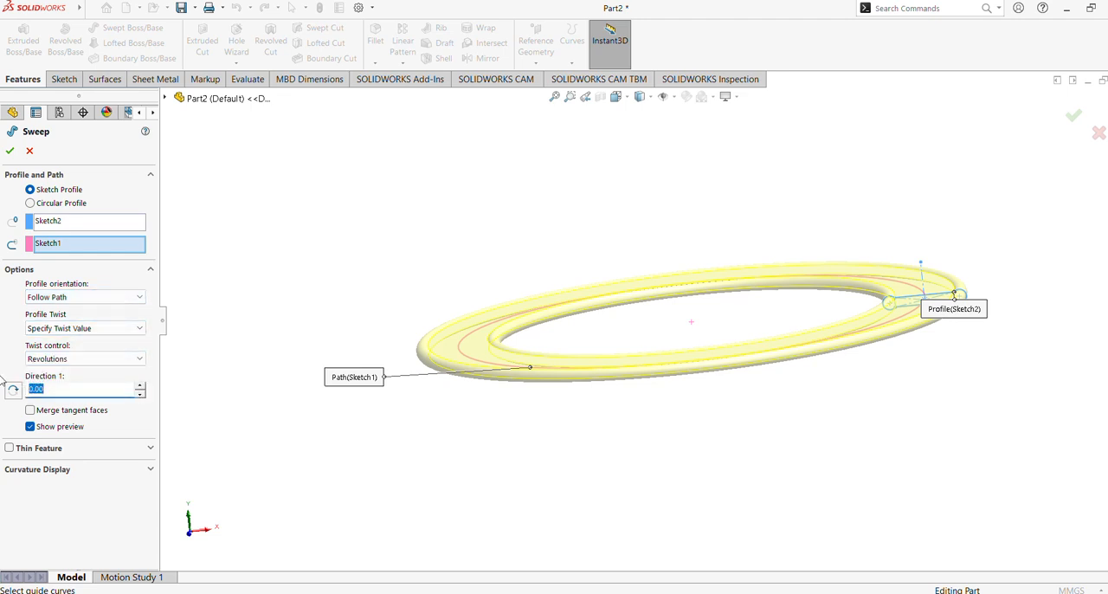
type("4")
key("Return")
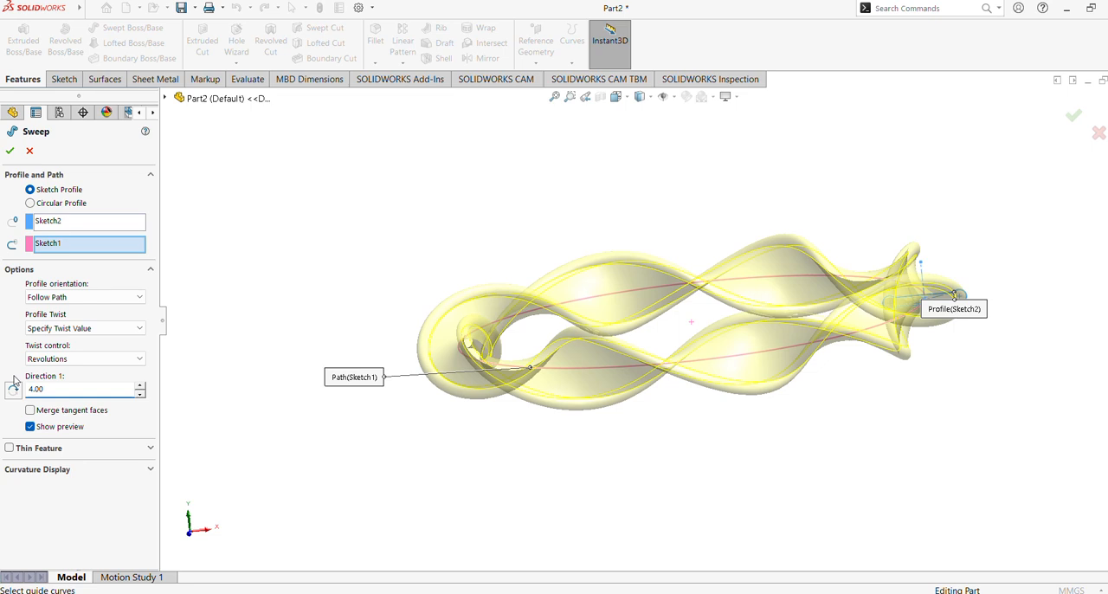
middle_click_drag(547, 350, 570, 368)
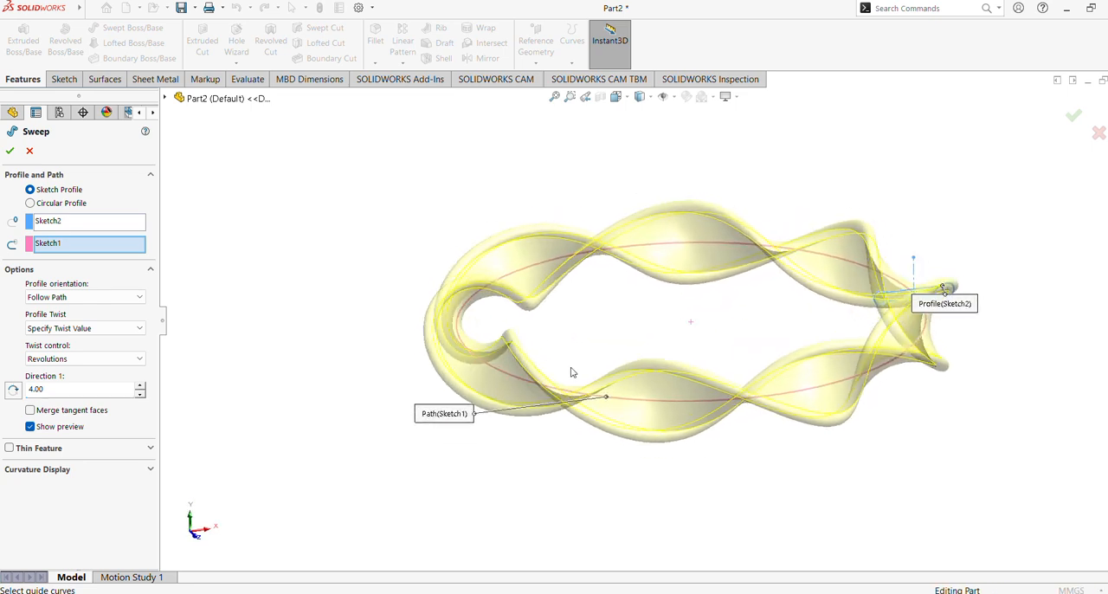
left_click(9, 153)
mouse_move(346, 299)
middle_mouse_down()
mouse_move(370, 260)
mouse_move(374, 465)
mouse_move(386, 354)
mouse_move(393, 372)
mouse_move(361, 395)
mouse_move(380, 286)
mouse_move(370, 360)
middle_mouse_up()
left_click(349, 286)
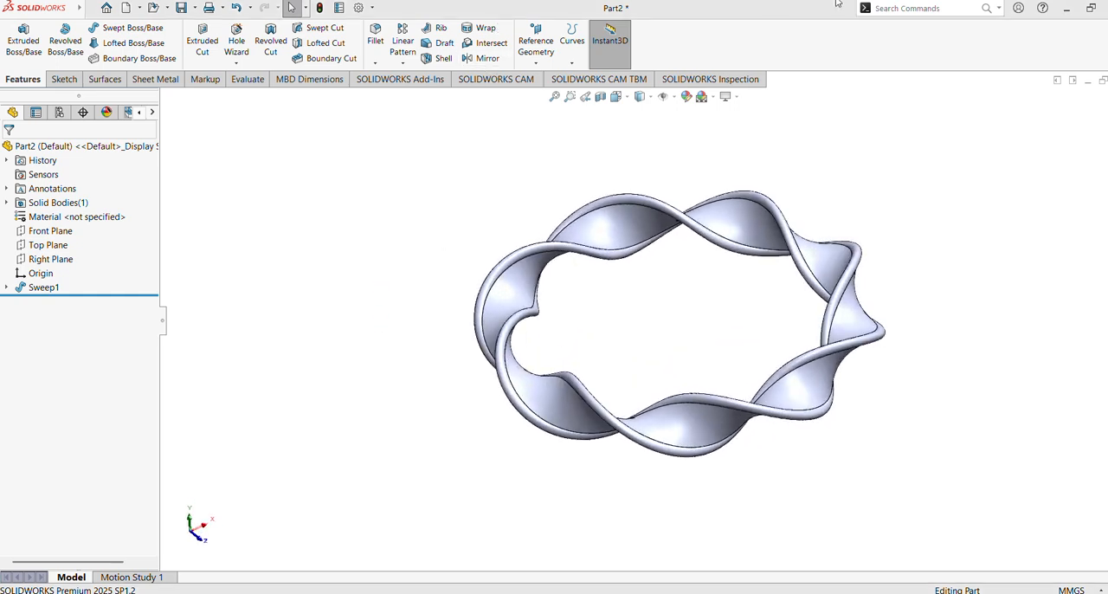
Step: Create Face Curves on the ring's broad twisted face by Position, at 50% in both directions
left_click(890, 7)
type("face")
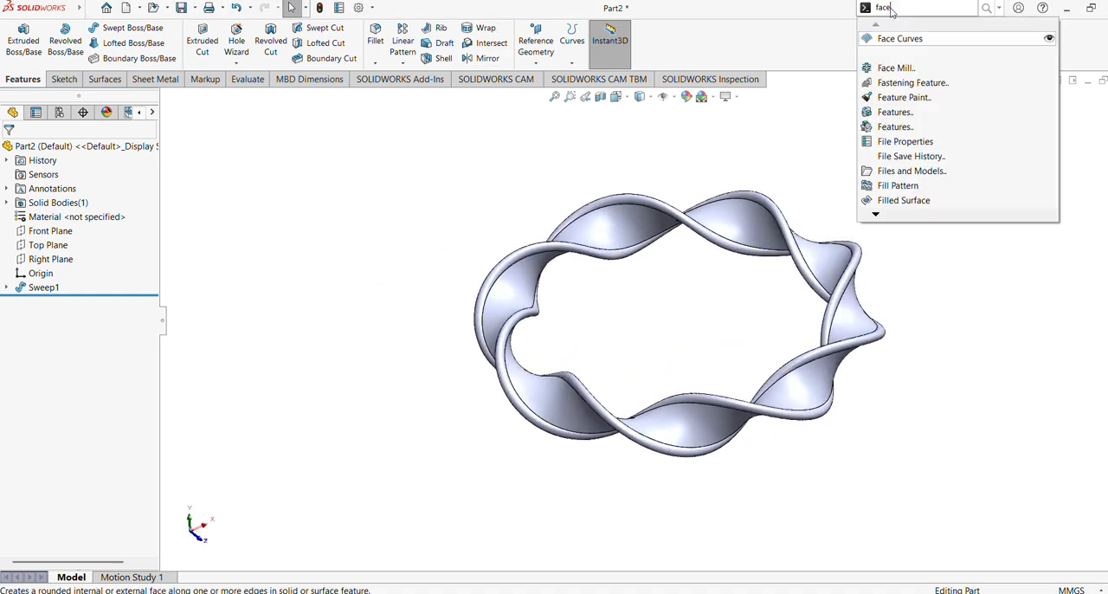
left_click(909, 39)
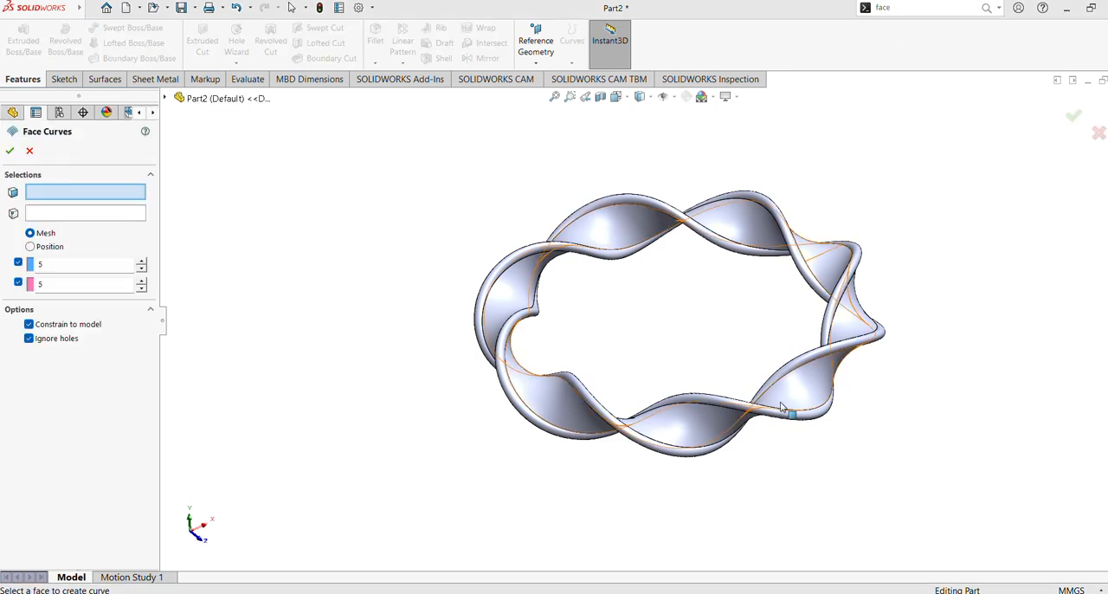
left_click(679, 426)
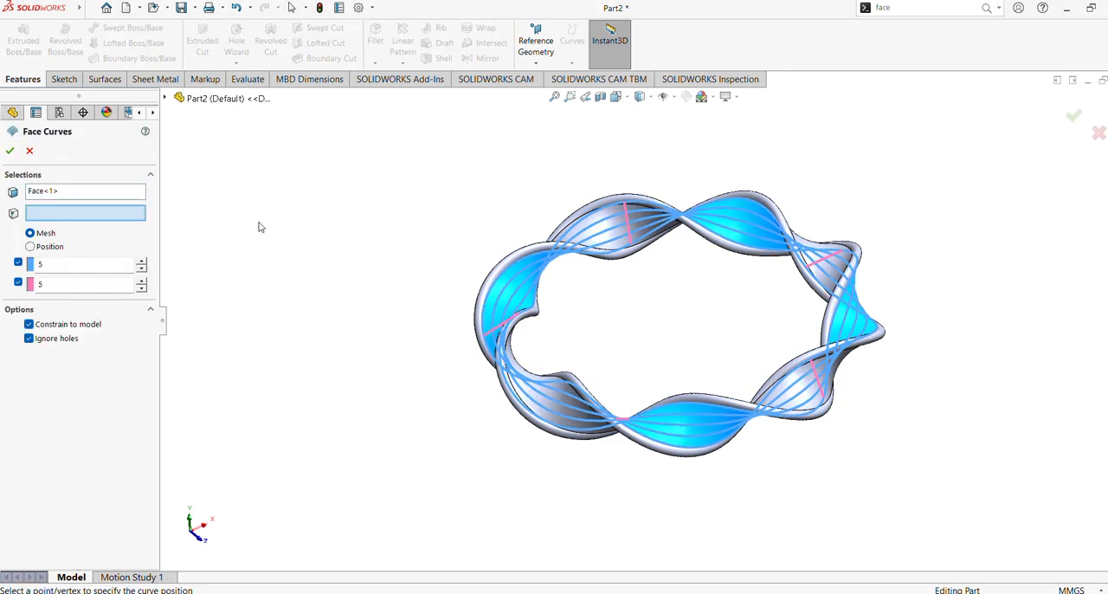
left_click(31, 248)
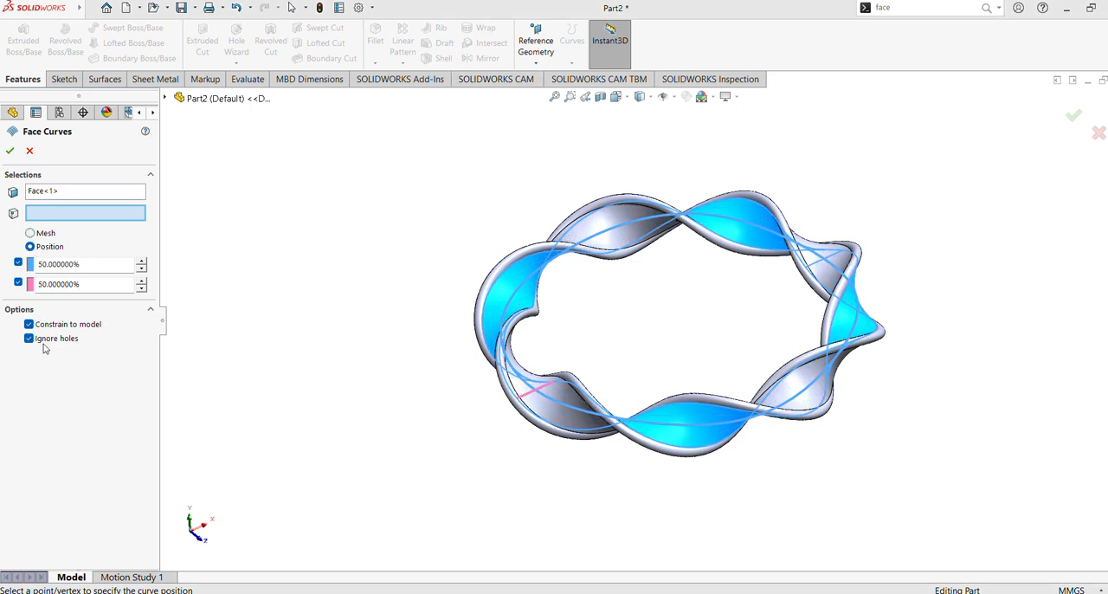
left_click(10, 152)
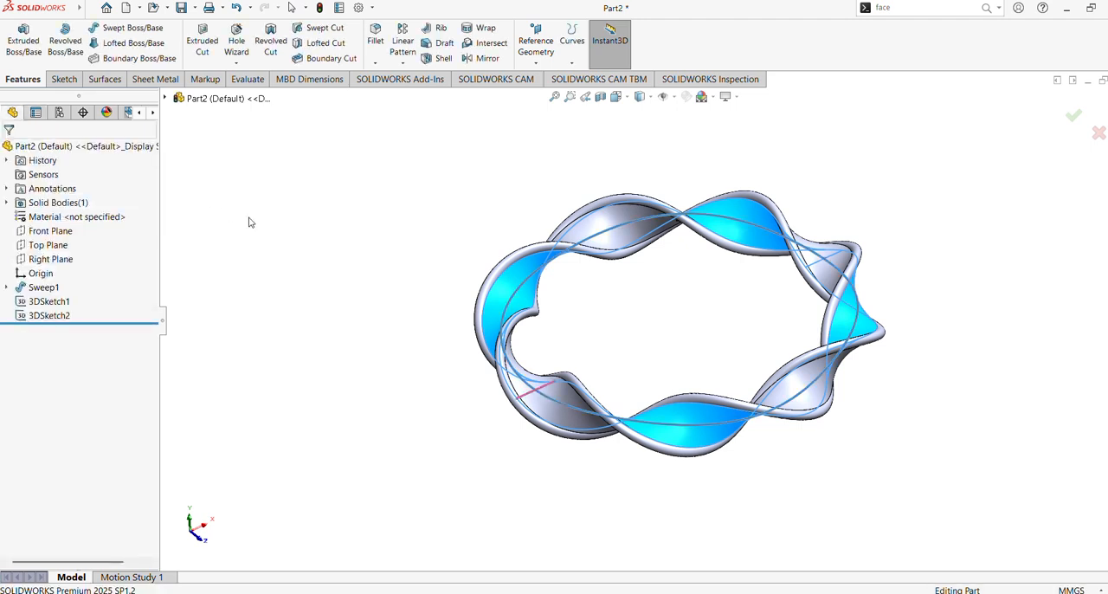
middle_click_drag(406, 224, 403, 263)
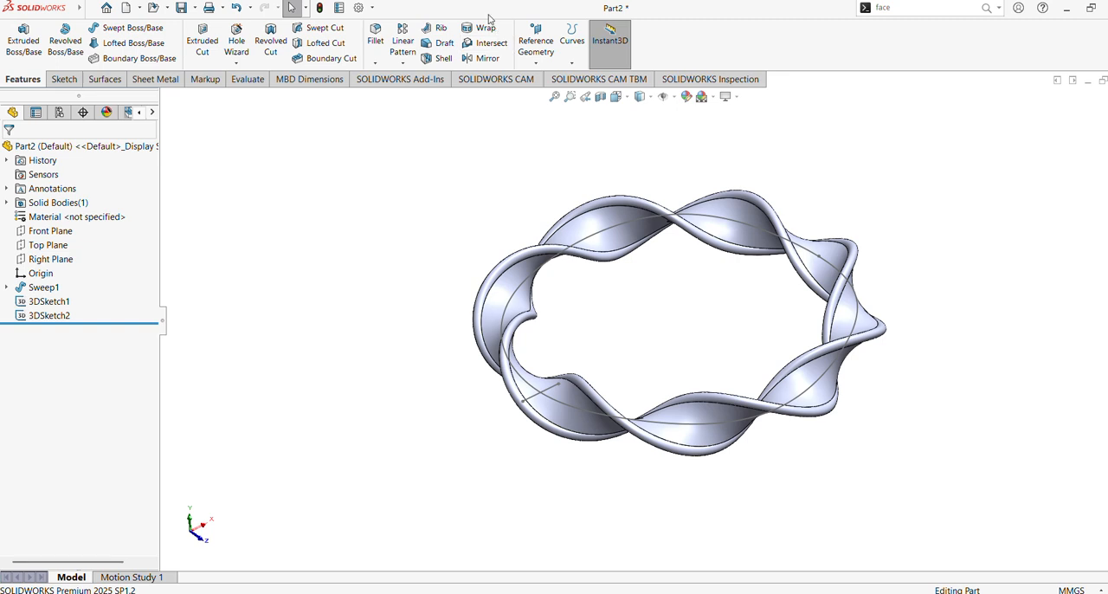
Step: Sketch a horizontal construction line about 12.76 mm long on the Top Plane, spanning the band's broad face on the +X side
left_click(47, 245)
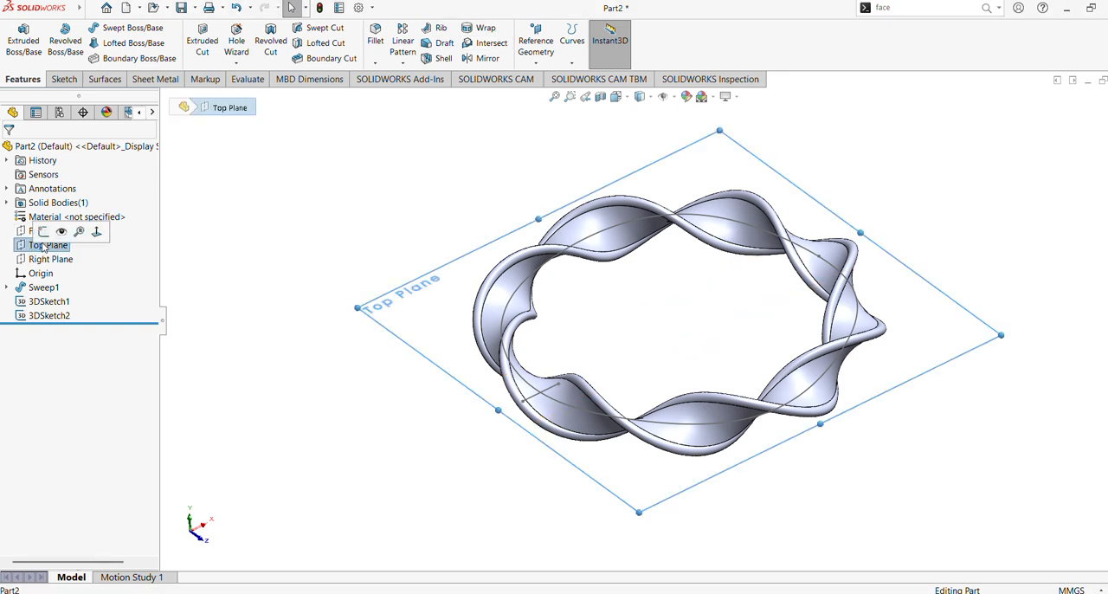
left_click(40, 228)
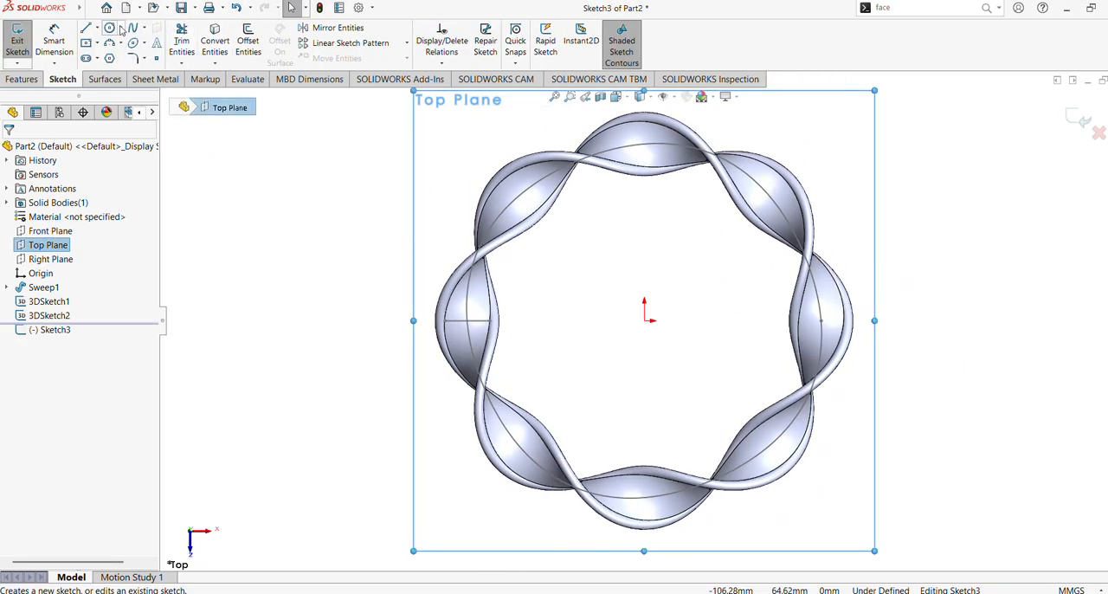
left_click(110, 29)
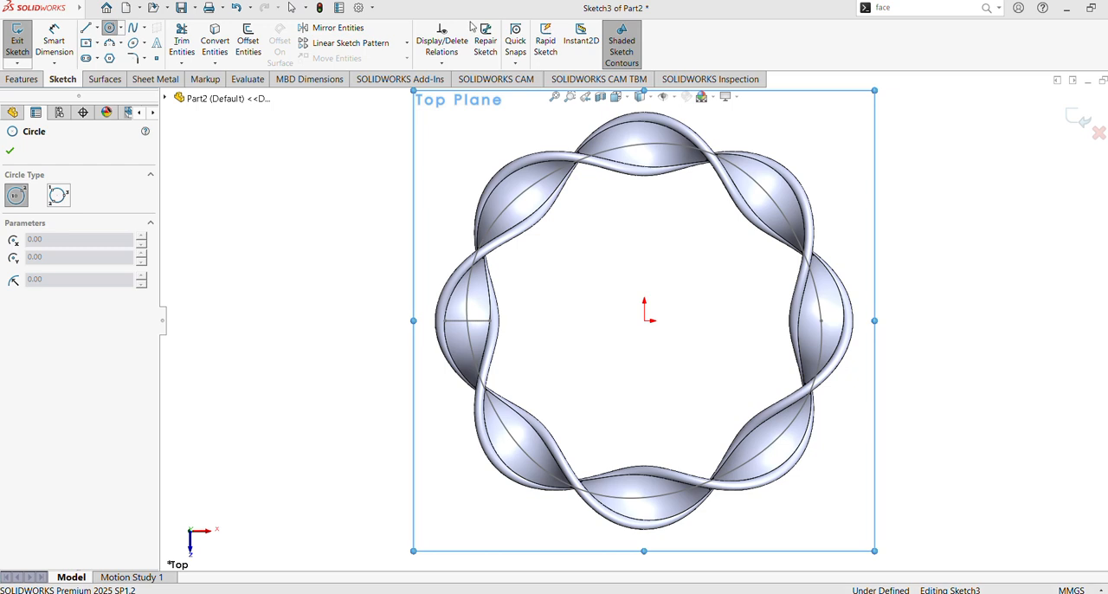
left_click(86, 29)
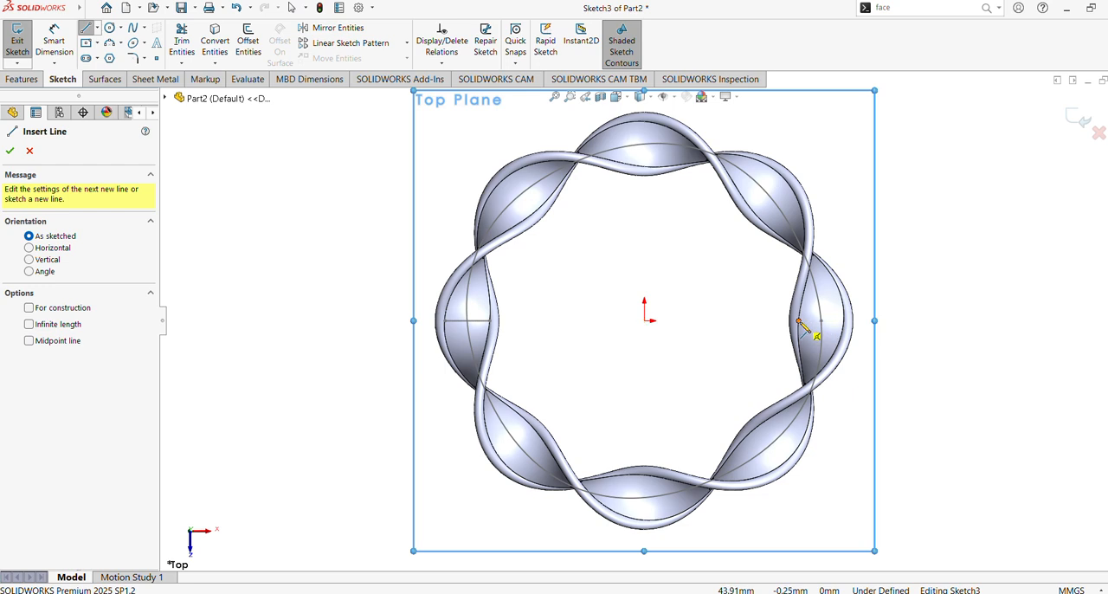
left_click(799, 322)
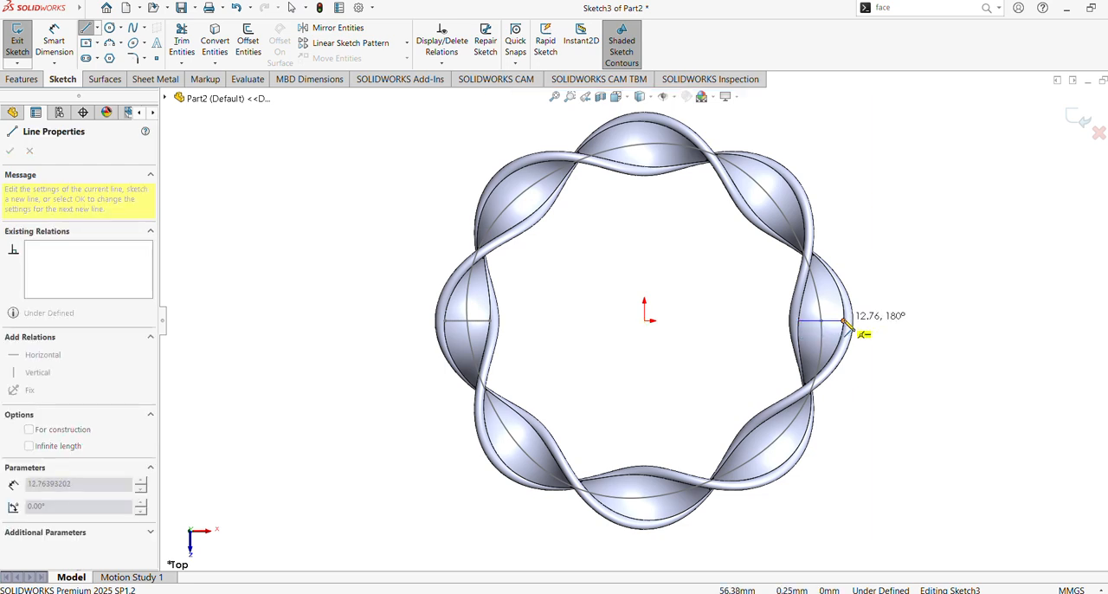
left_click(845, 321)
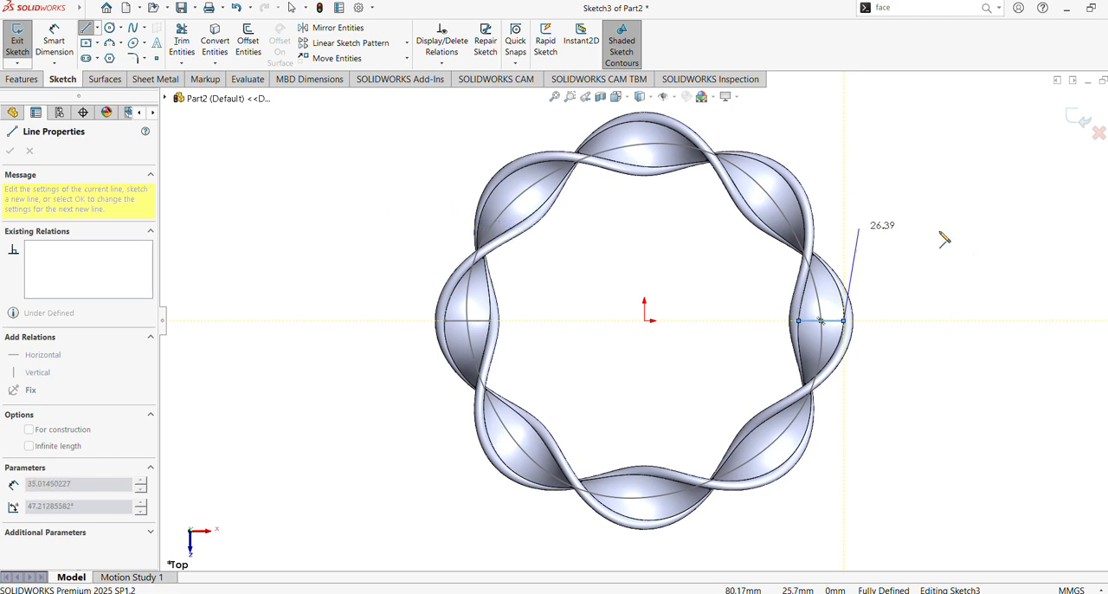
key("Escape")
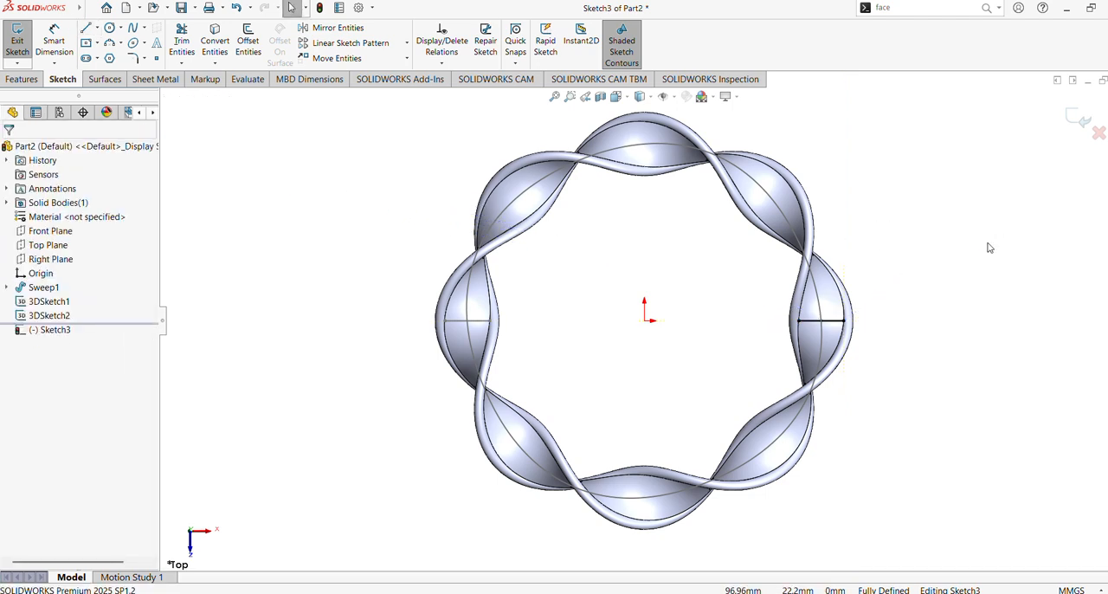
left_click(830, 324)
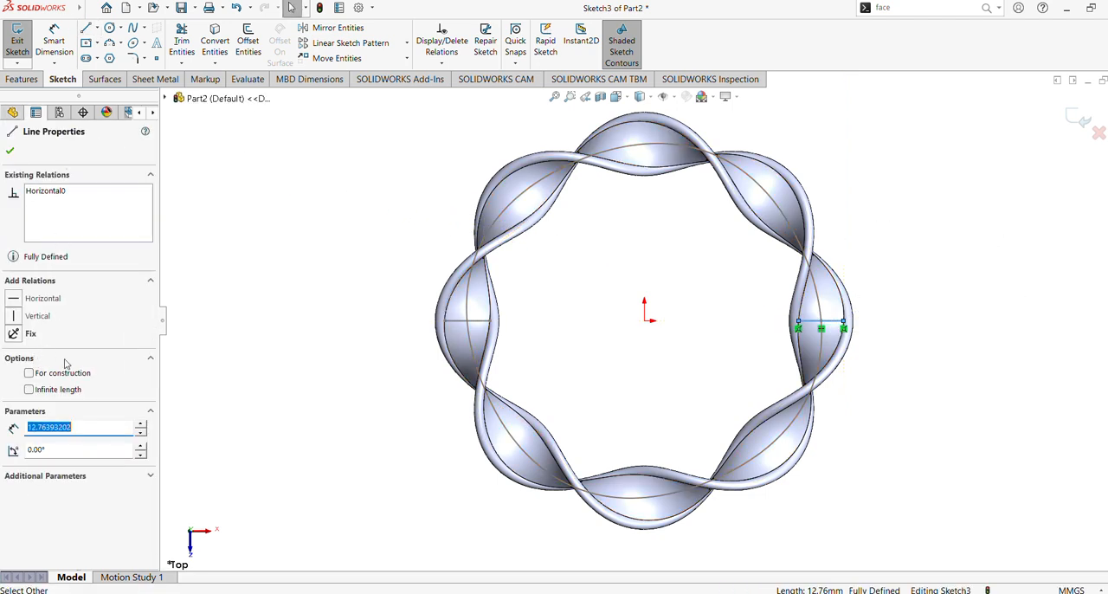
left_click(32, 376)
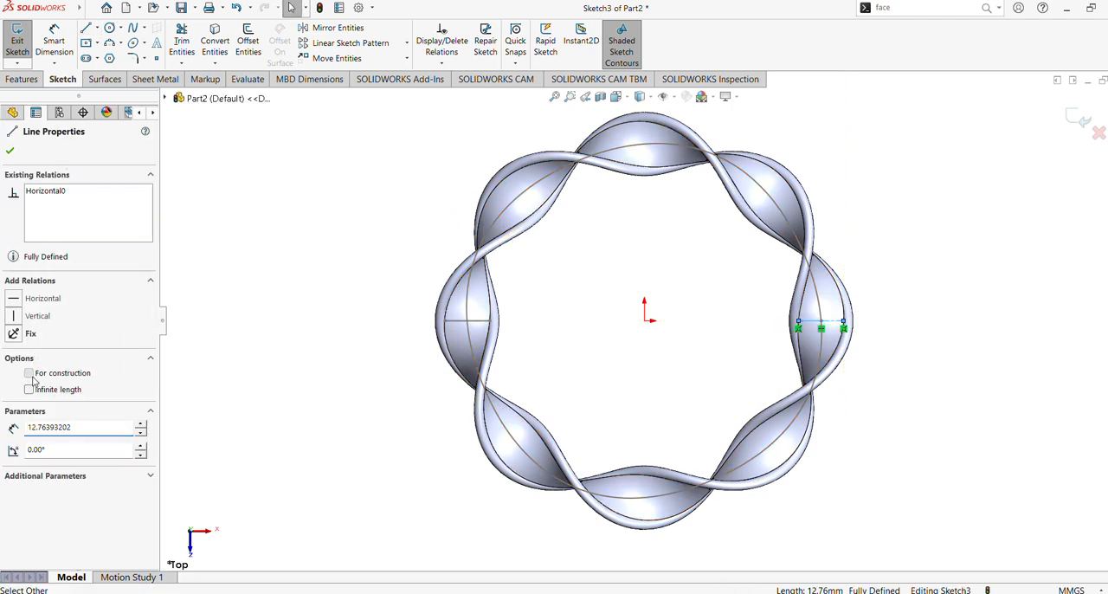
left_click(9, 153)
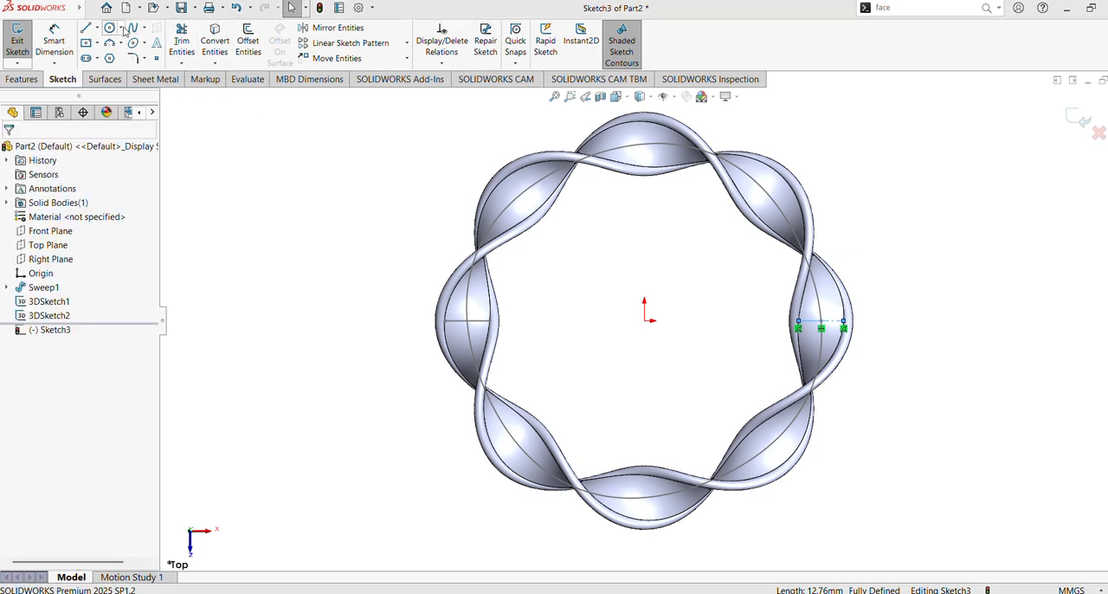
Step: Sketch a circle centred on the construction line's midpoint and set its diameter to 10 mm
left_click(110, 27)
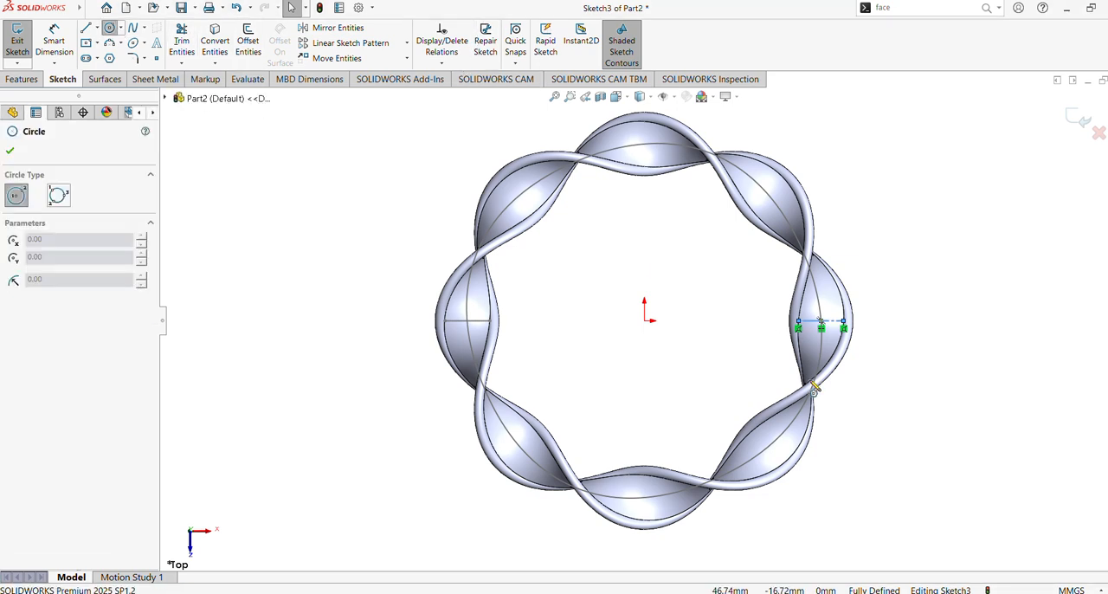
left_click(821, 327)
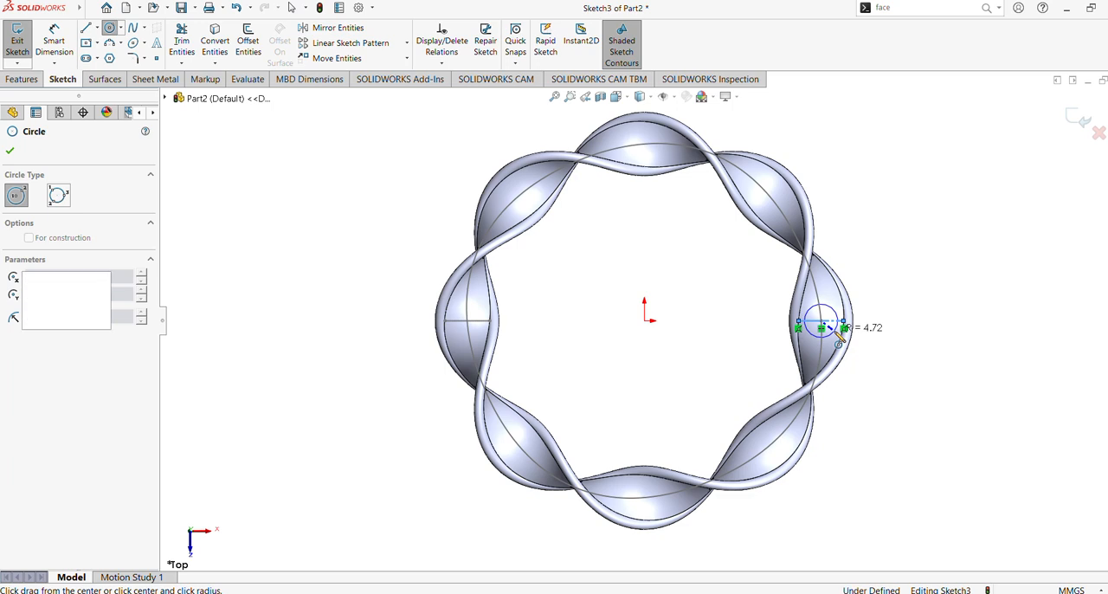
left_click(842, 329)
left_click(54, 39)
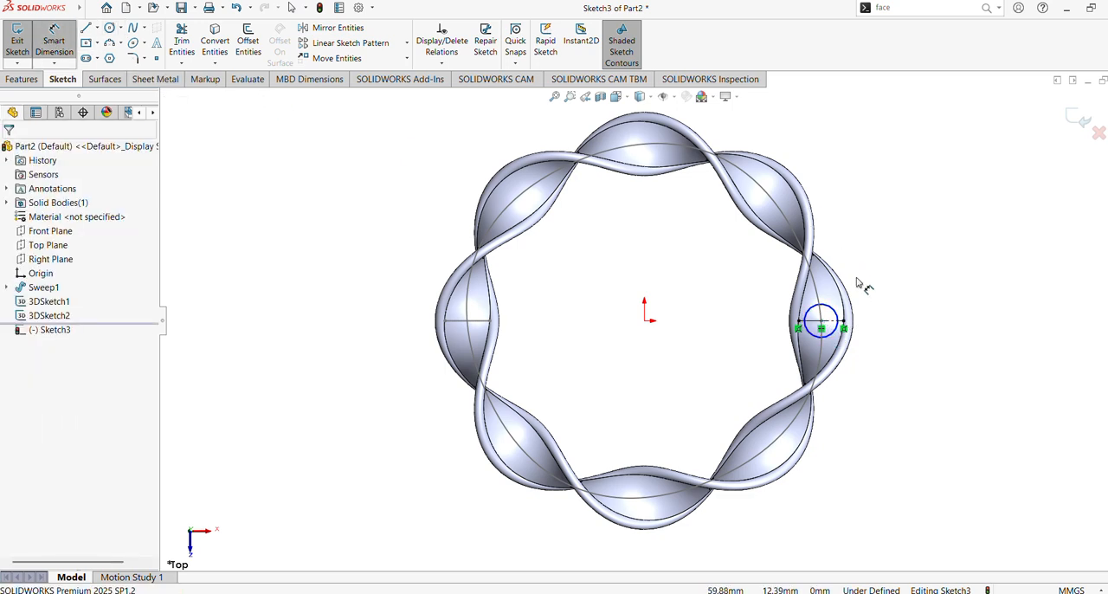
left_click(833, 317)
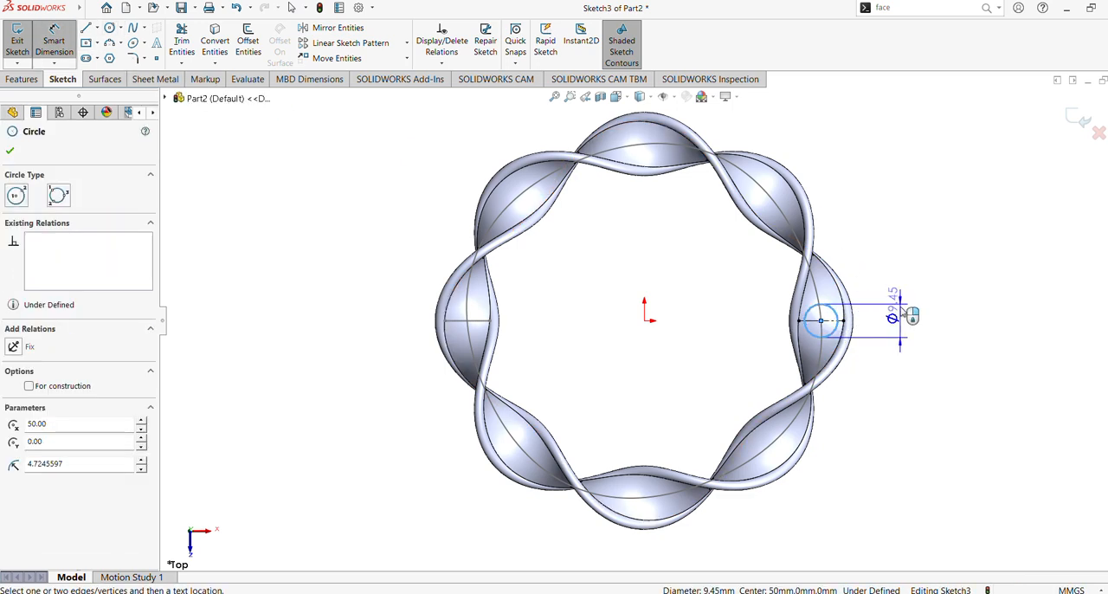
left_click(902, 314)
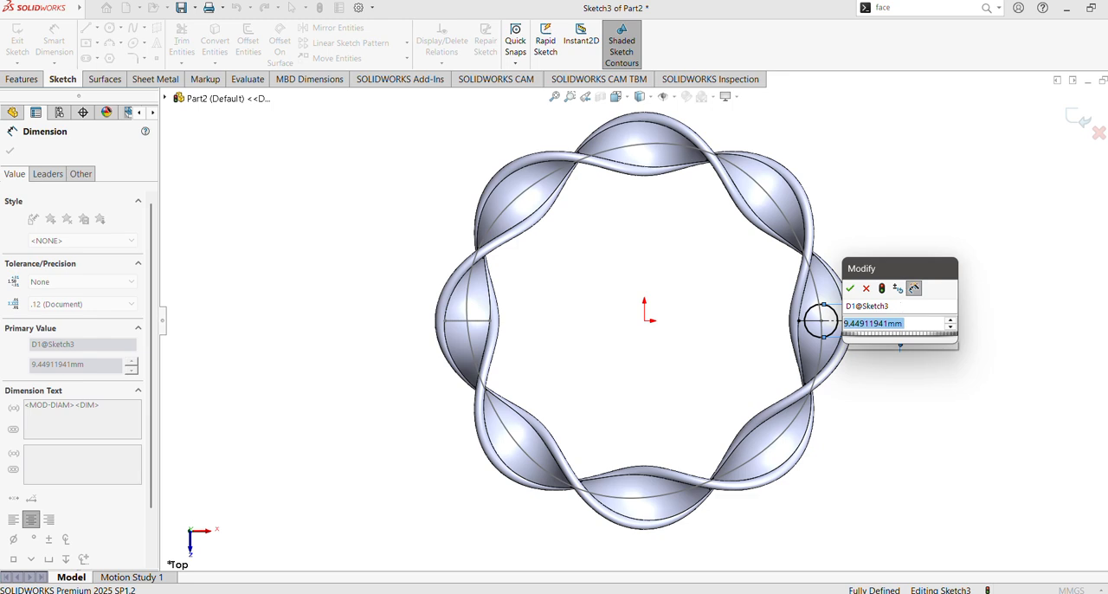
type("10")
key("Return")
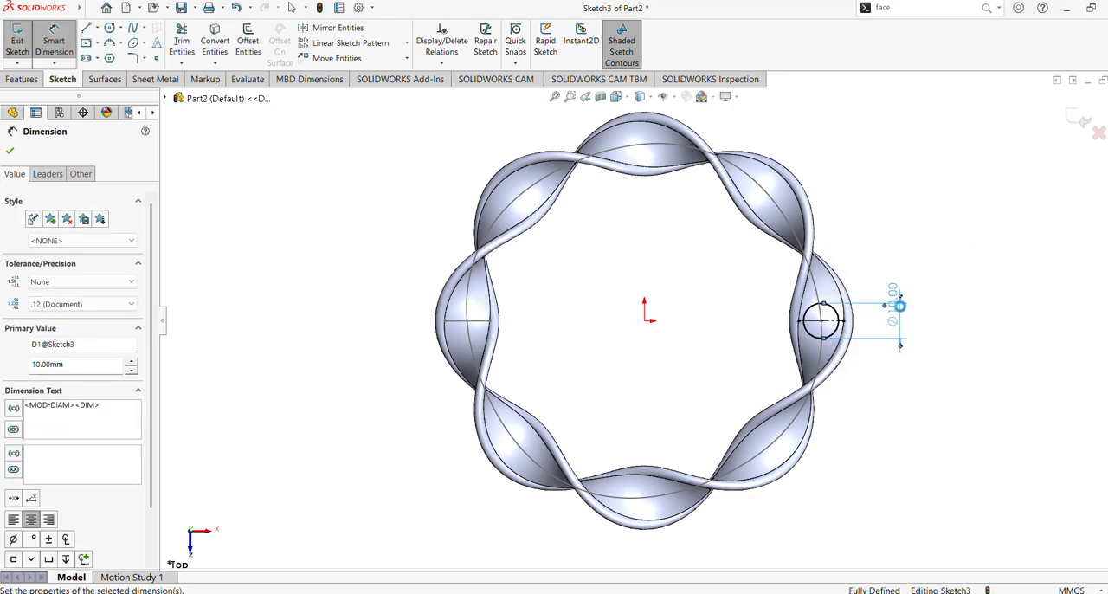
Step: Cut-extrude the 10 mm circle through the band with Up To Next in both directions
left_click(22, 79)
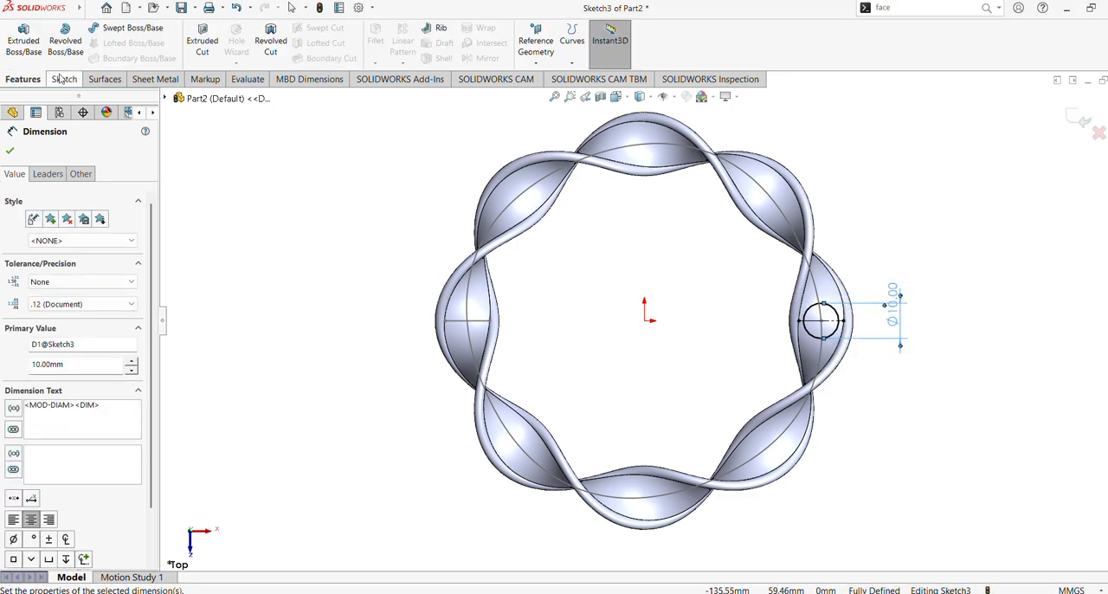
left_click(202, 43)
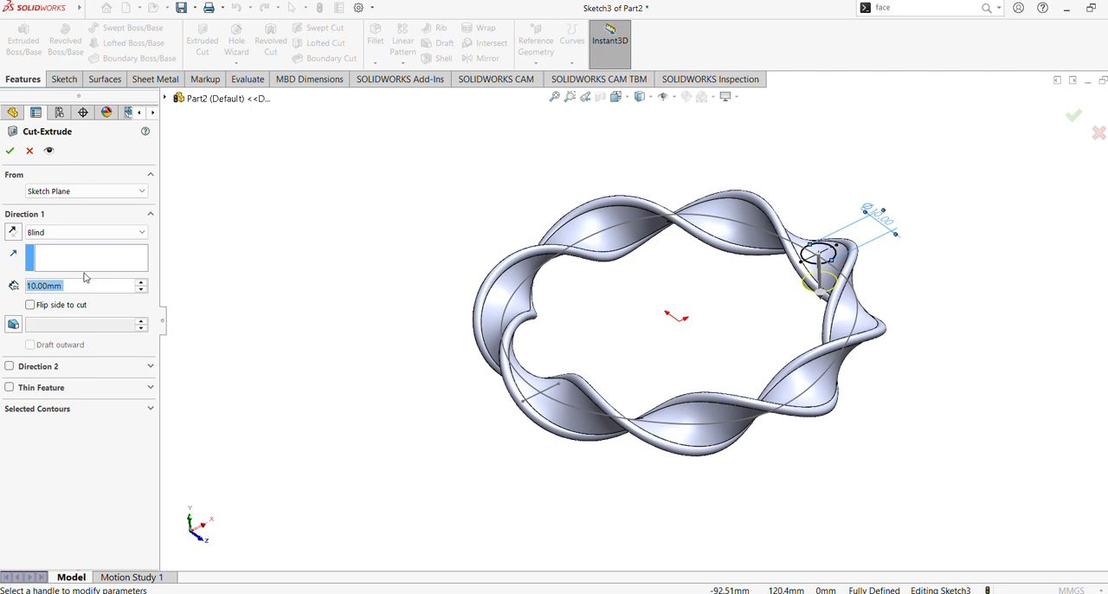
left_click(69, 232)
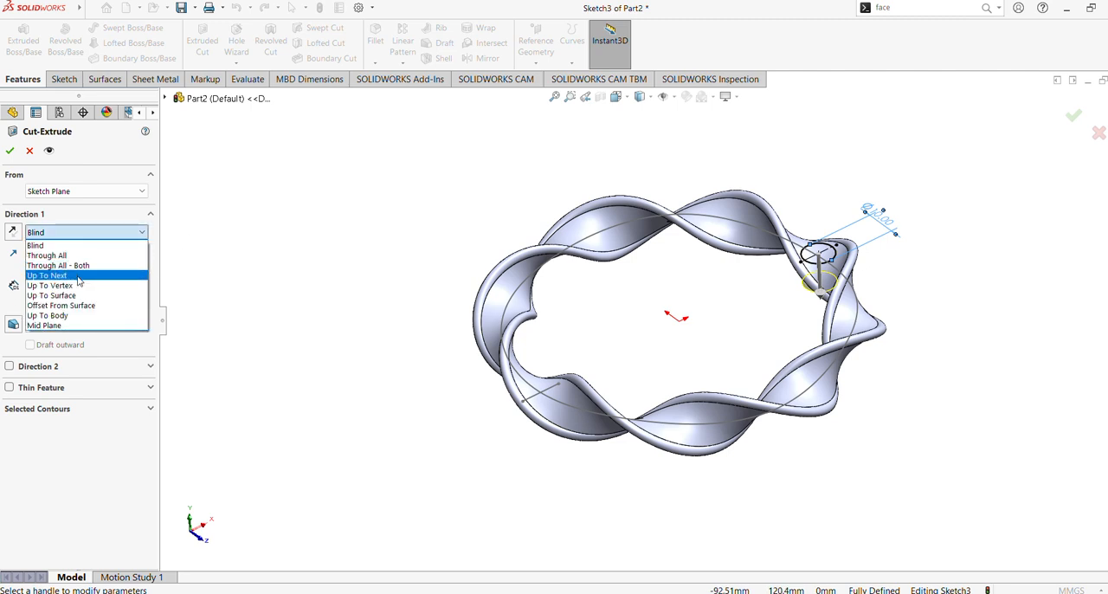
left_click(78, 275)
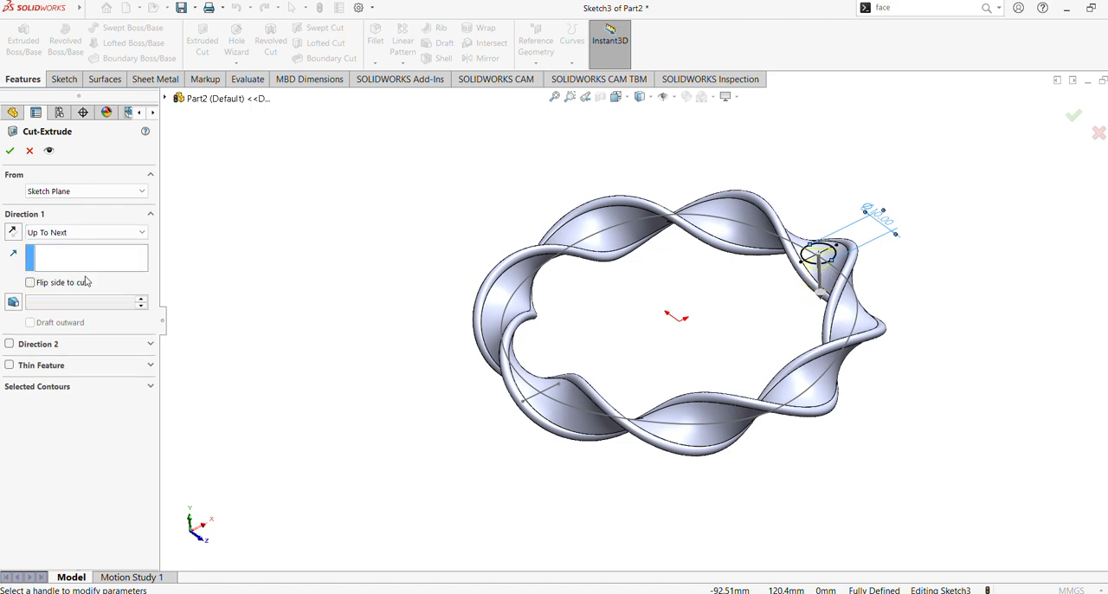
left_click(9, 343)
left_click(81, 361)
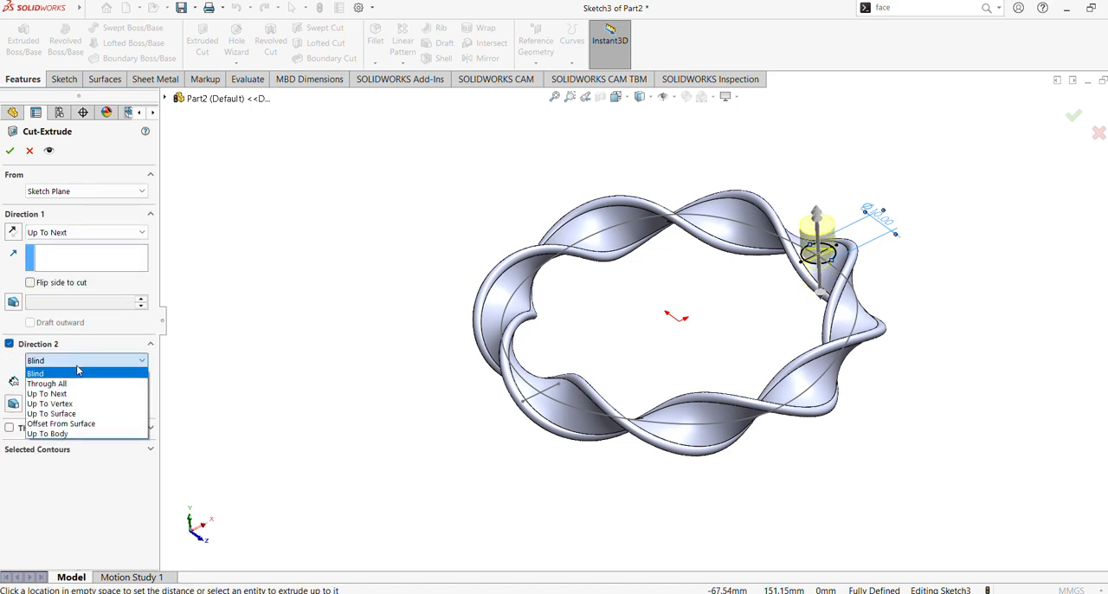
left_click(69, 393)
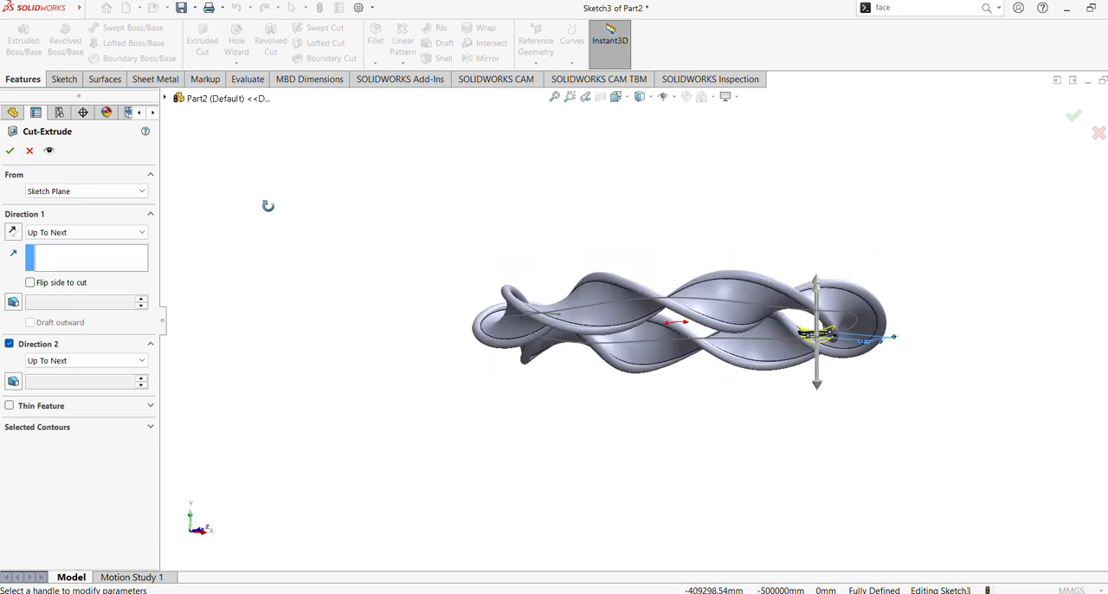
left_click(8, 151)
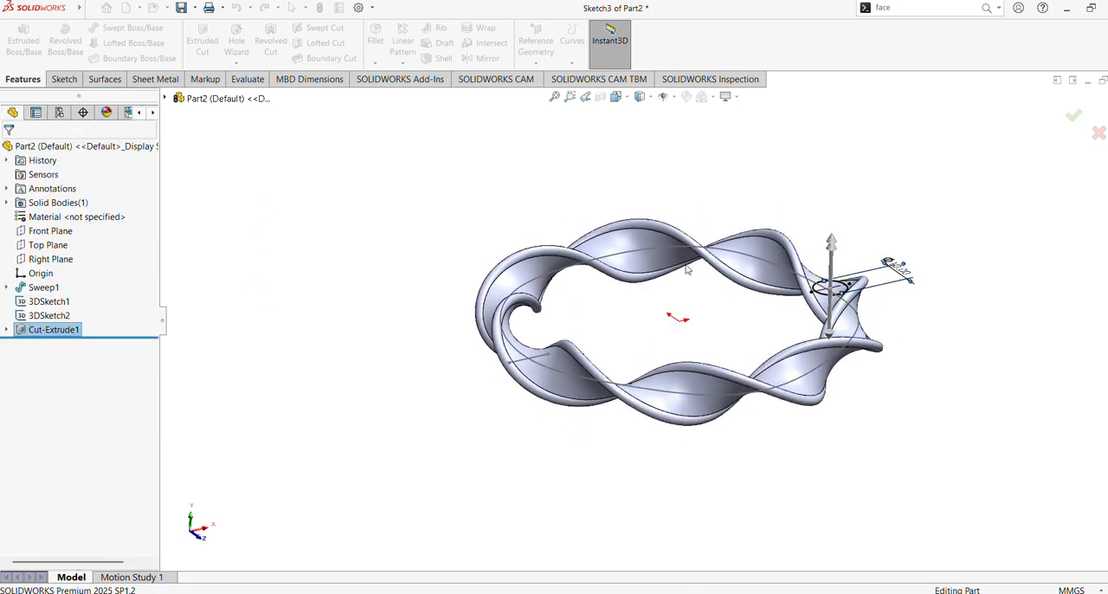
Step: Fillet both edges of the 10 mm hole by selecting its inner face, with a 0.5 mm symmetric radius
middle_click_drag(684, 208, 713, 354)
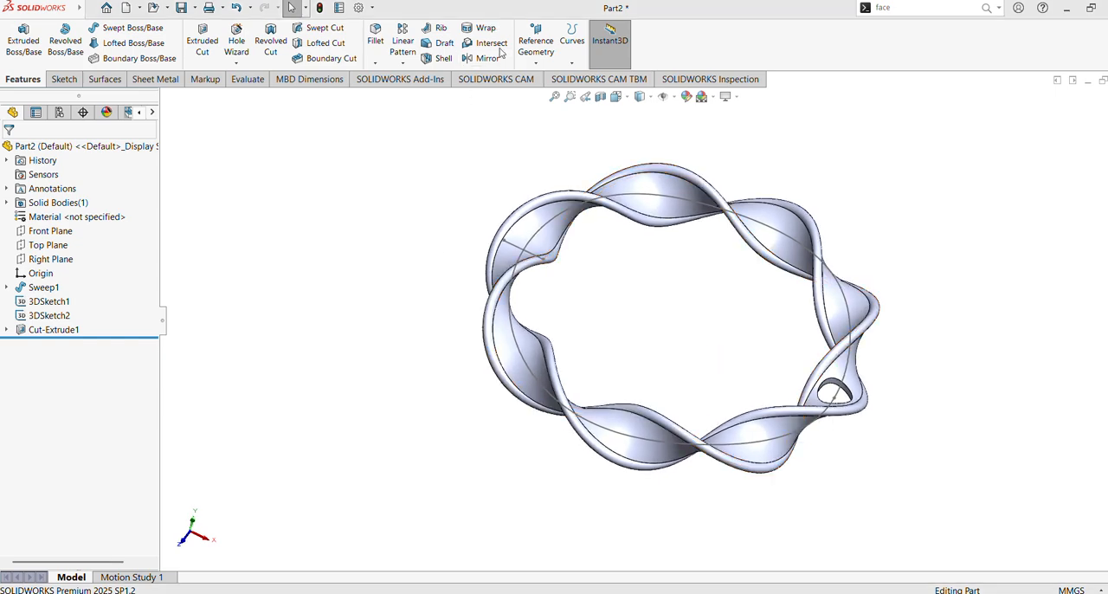
scroll(695, 300, "down", 3)
scroll(460, 217, "down", 2)
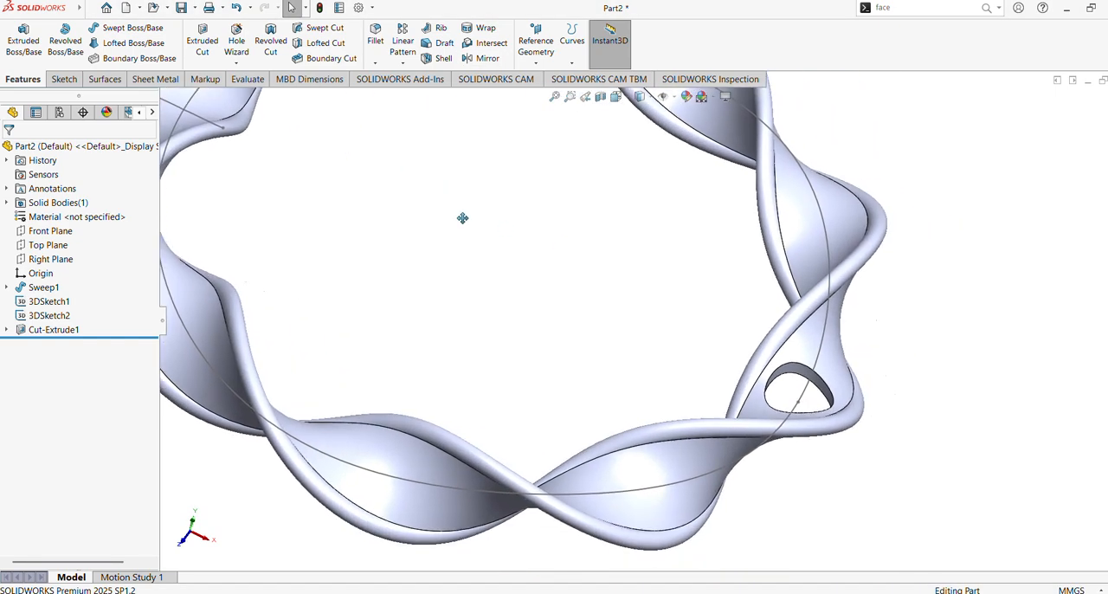
middle_click_drag(535, 284, 448, 175)
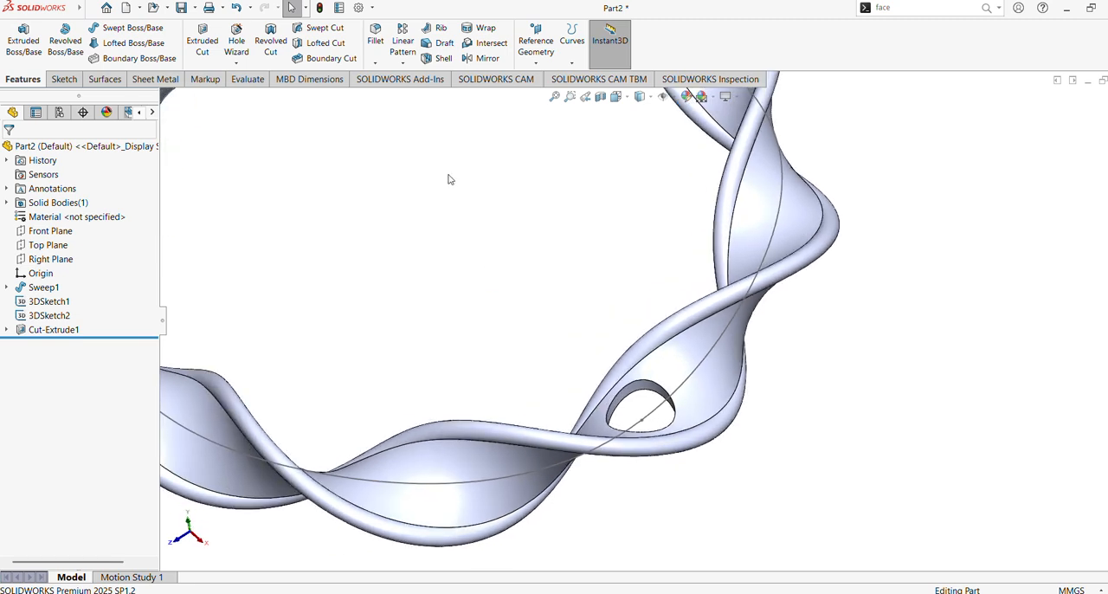
left_click(379, 43)
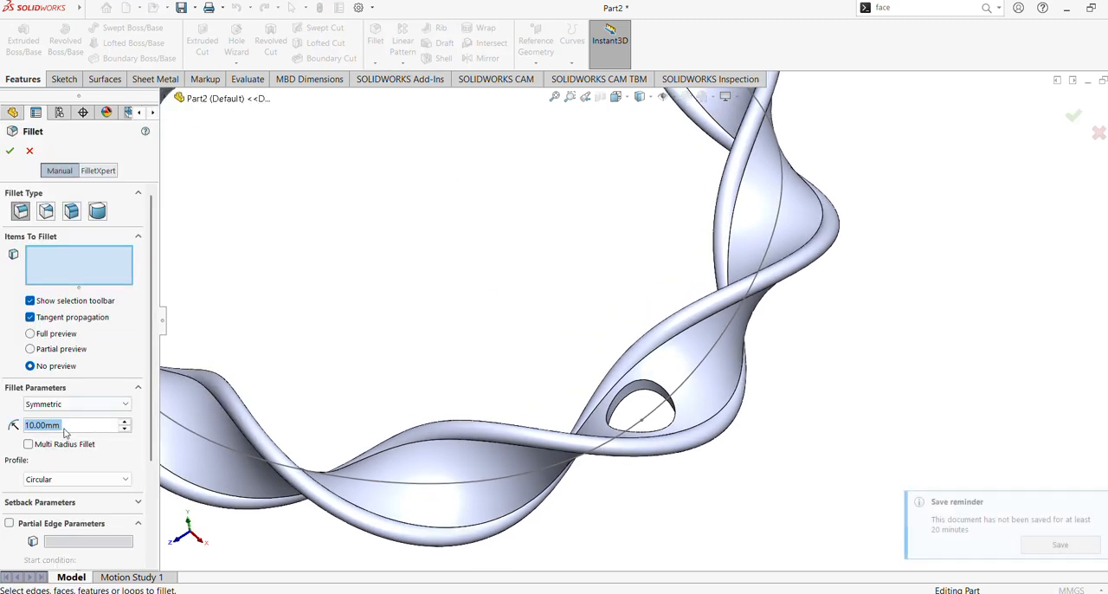
type("0.5")
key("Return")
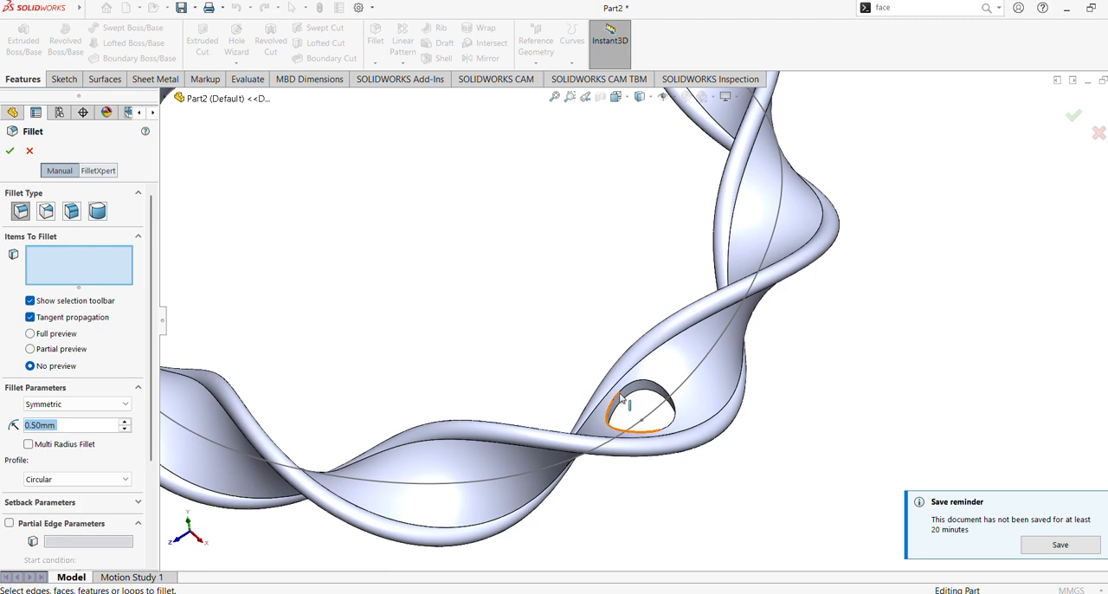
scroll(628, 390, "down", 4)
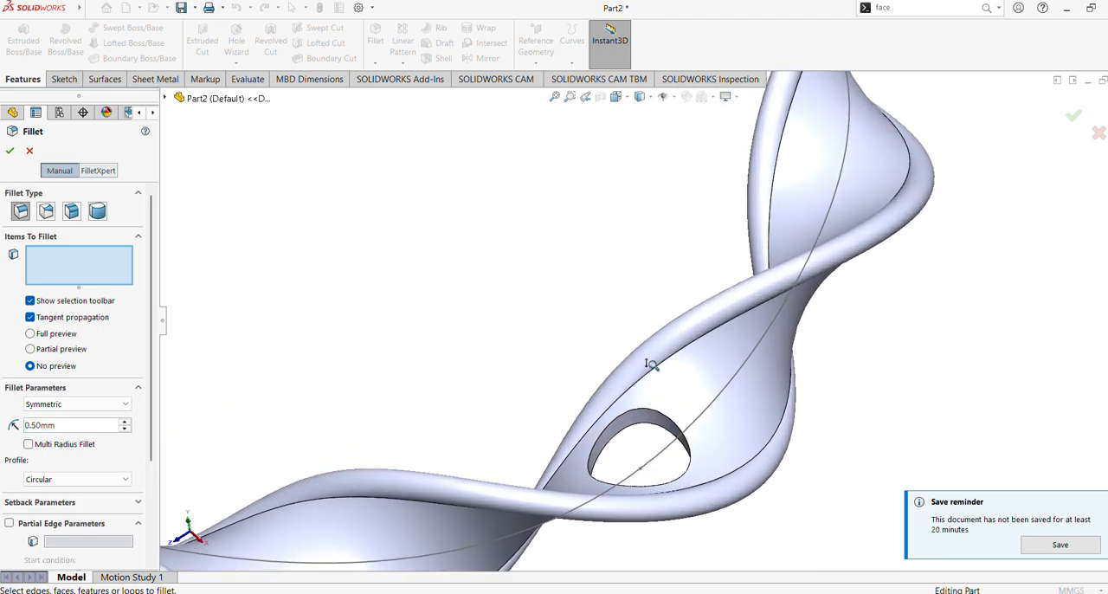
middle_click_drag(670, 391, 644, 248)
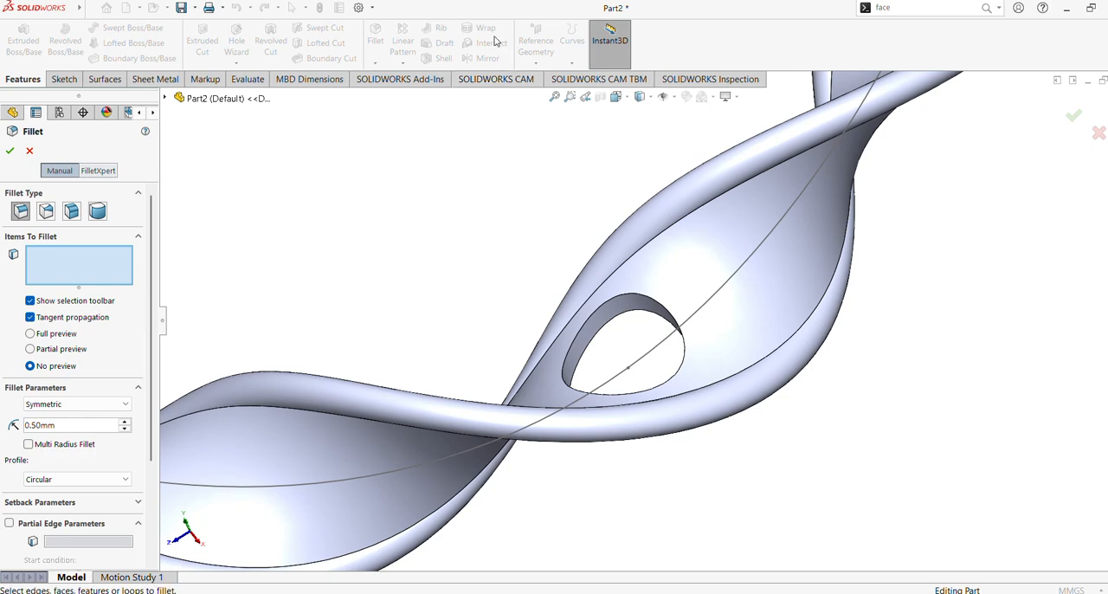
middle_click_drag(606, 285, 631, 317)
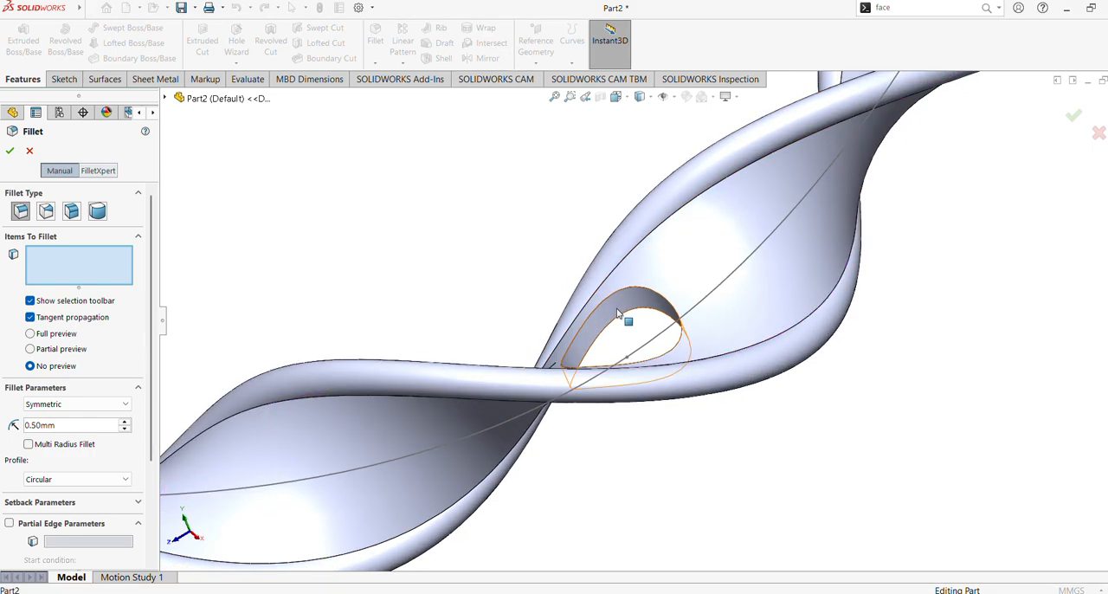
left_click(625, 314)
middle_click_drag(507, 241, 518, 266)
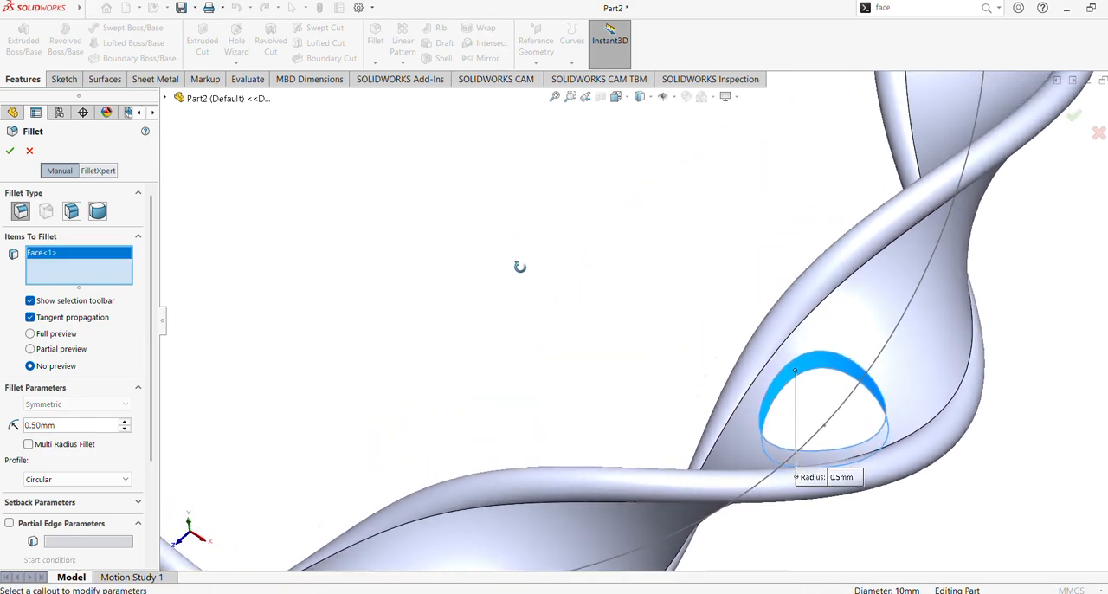
scroll(519, 279, "up", 2)
scroll(520, 280, "down", 1)
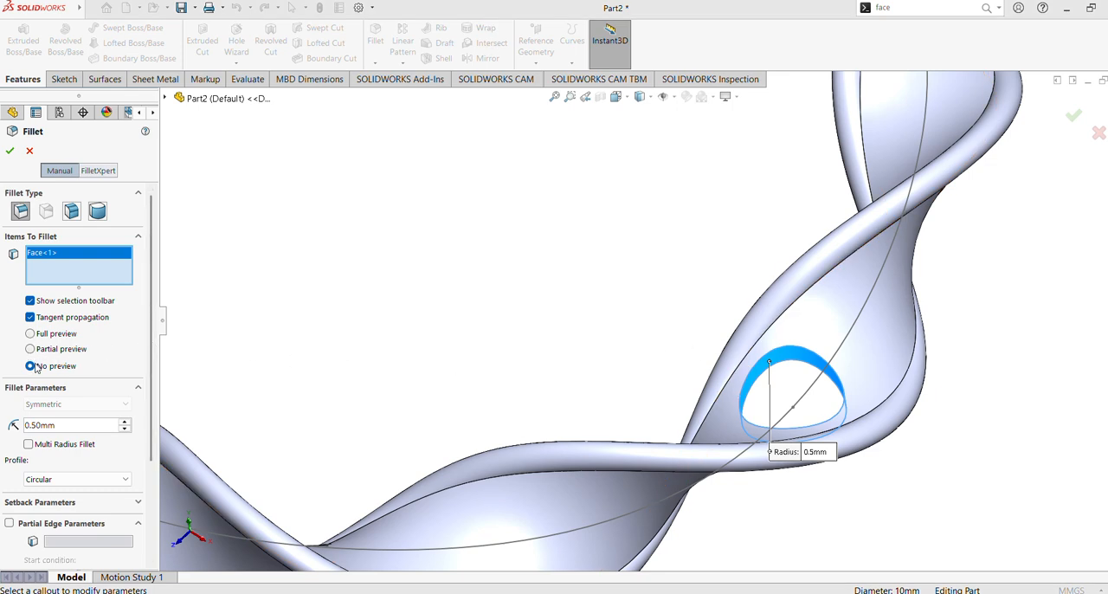
left_click(11, 151)
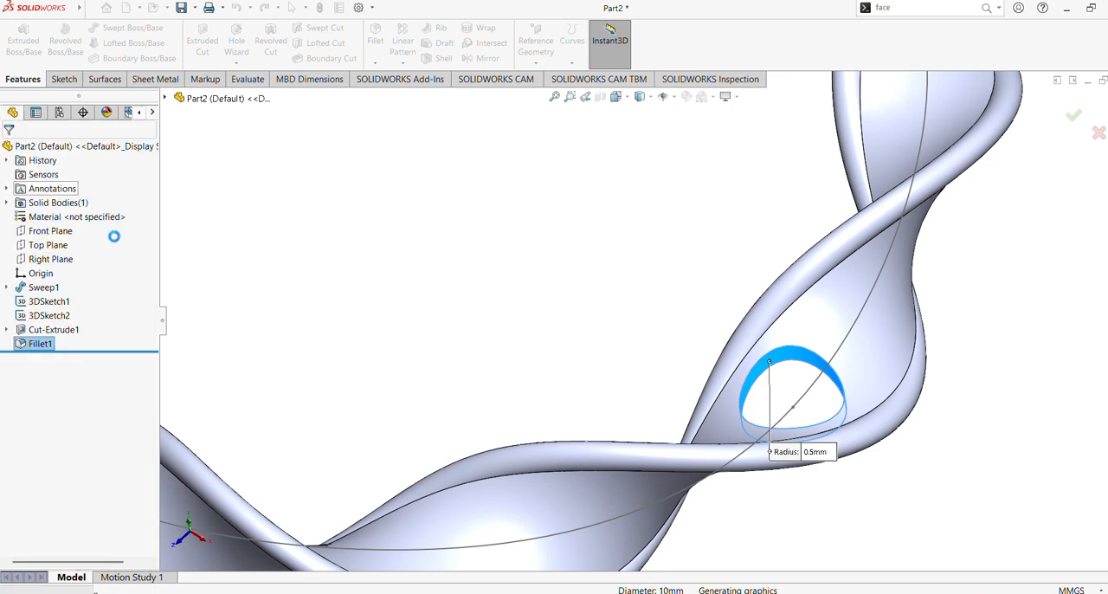
mouse_move(640, 329)
middle_mouse_down()
mouse_move(678, 297)
mouse_move(638, 321)
middle_mouse_up()
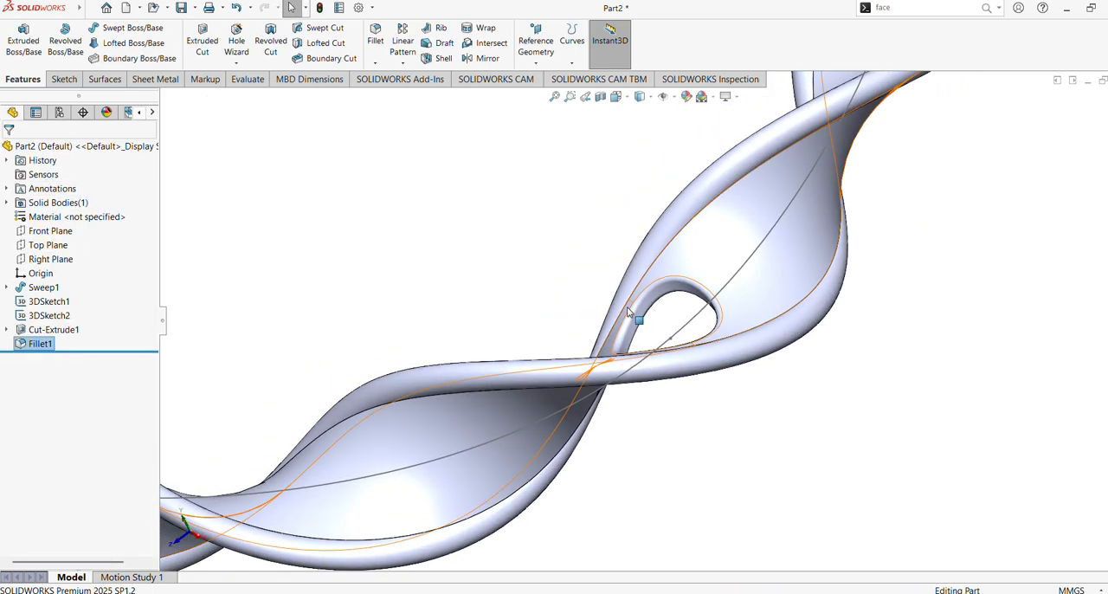
left_click(636, 314)
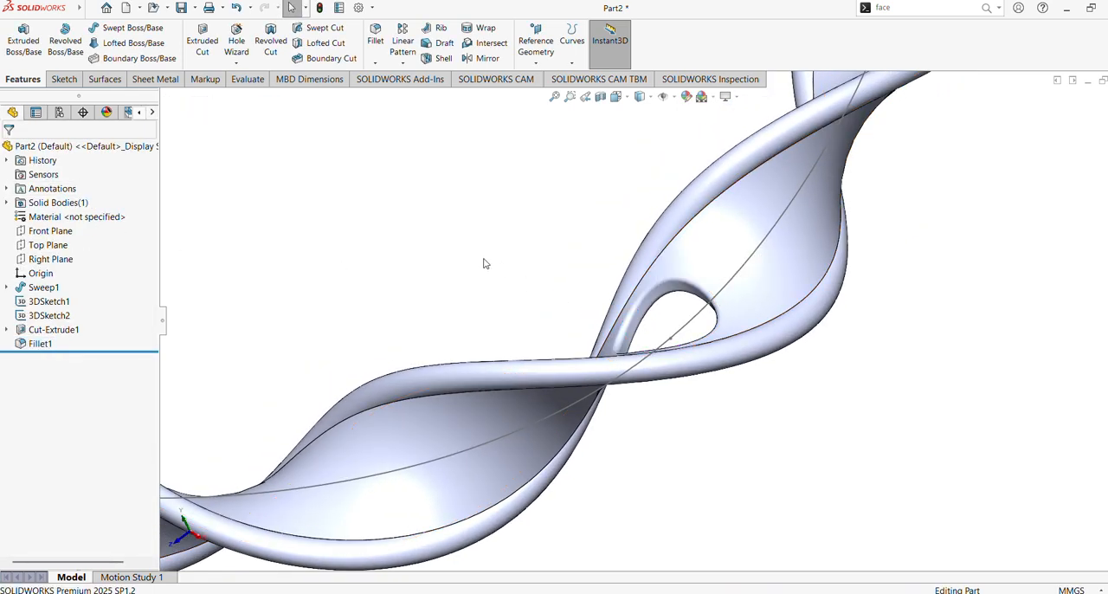
middle_click_drag(486, 264, 512, 269)
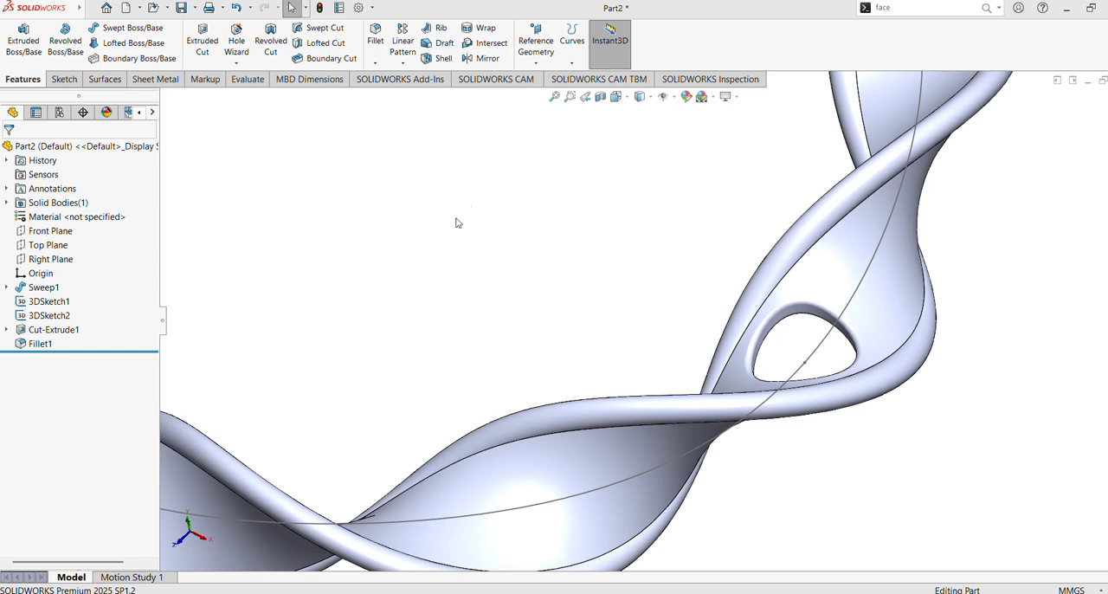
Step: Start a Curve Driven Pattern with the hole cut and its fillet, Cut-Extrude1 and Fillet1, as the features to pattern
left_click(403, 63)
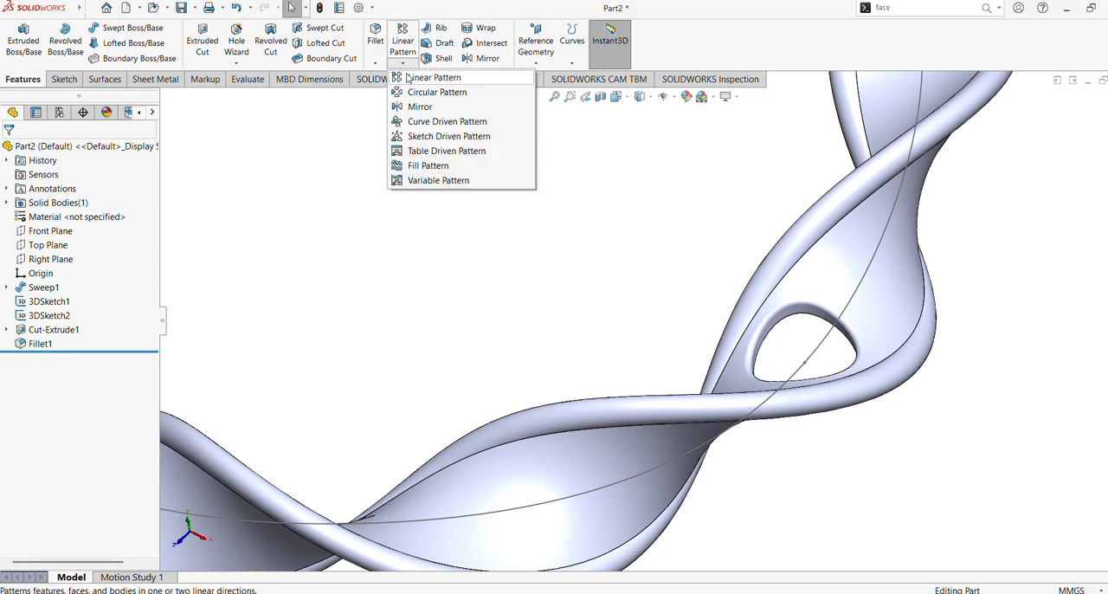
left_click(442, 126)
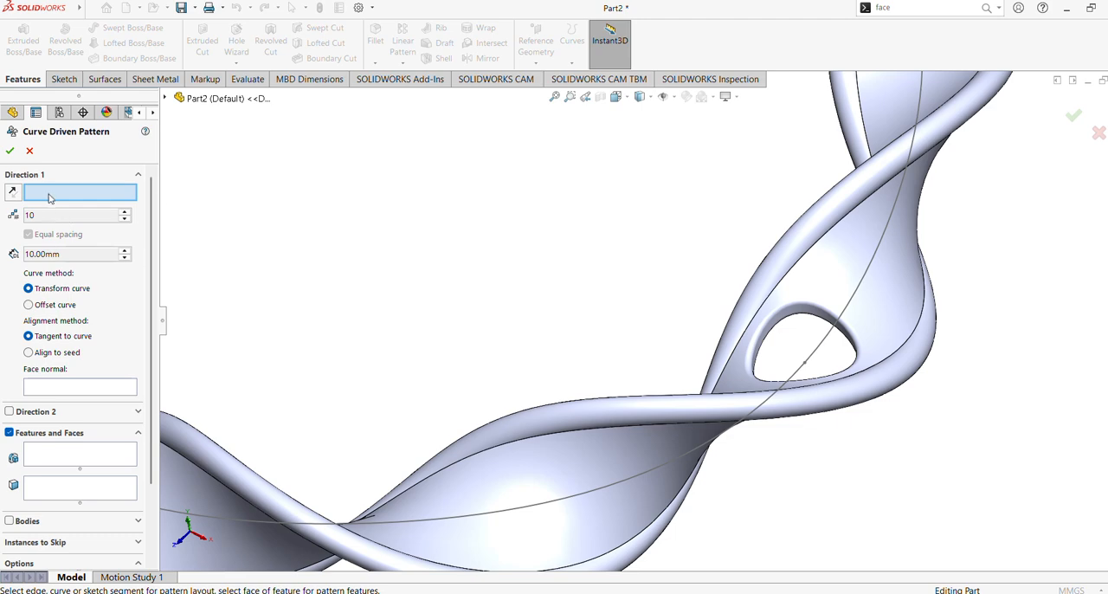
left_click(554, 97)
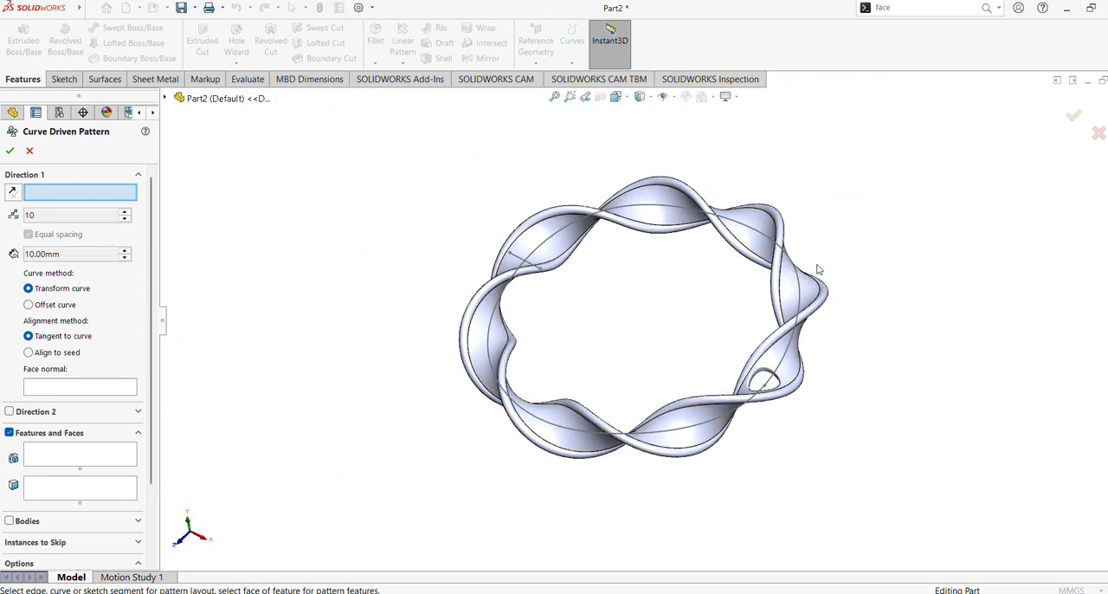
scroll(891, 285, "down", 3)
mouse_move(870, 252)
middle_mouse_down()
mouse_move(833, 258)
mouse_move(864, 264)
middle_mouse_up()
scroll(865, 262, "up", 1)
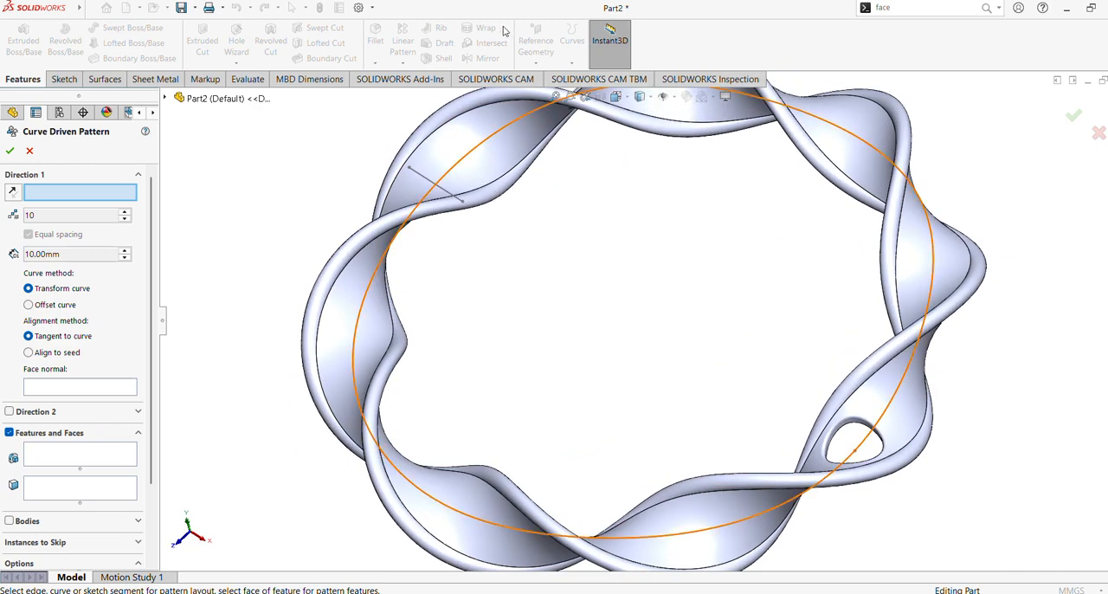
left_click(52, 456)
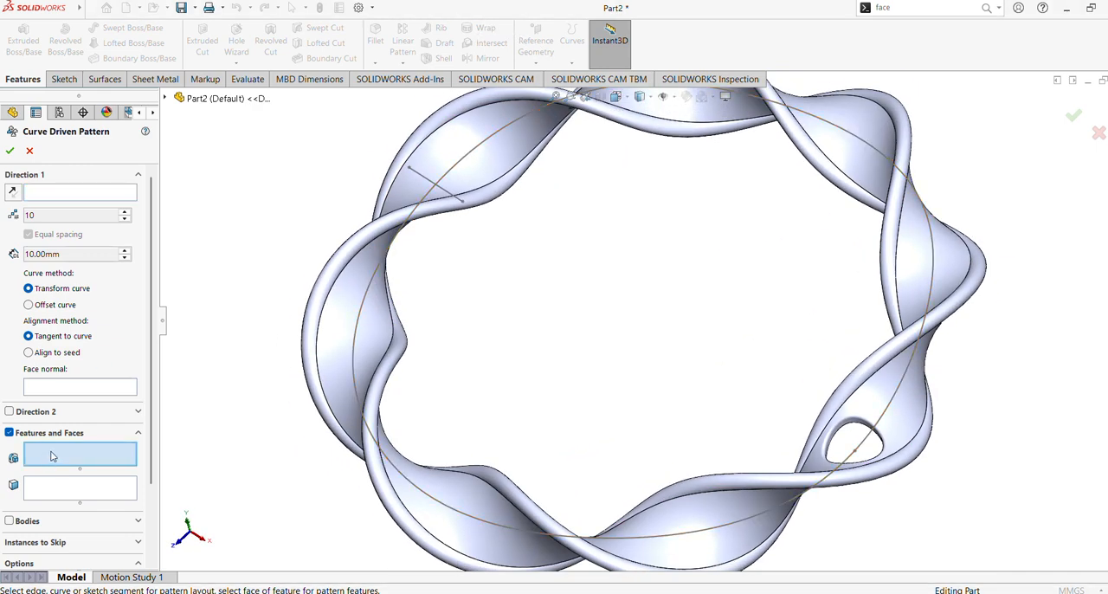
left_click(217, 98)
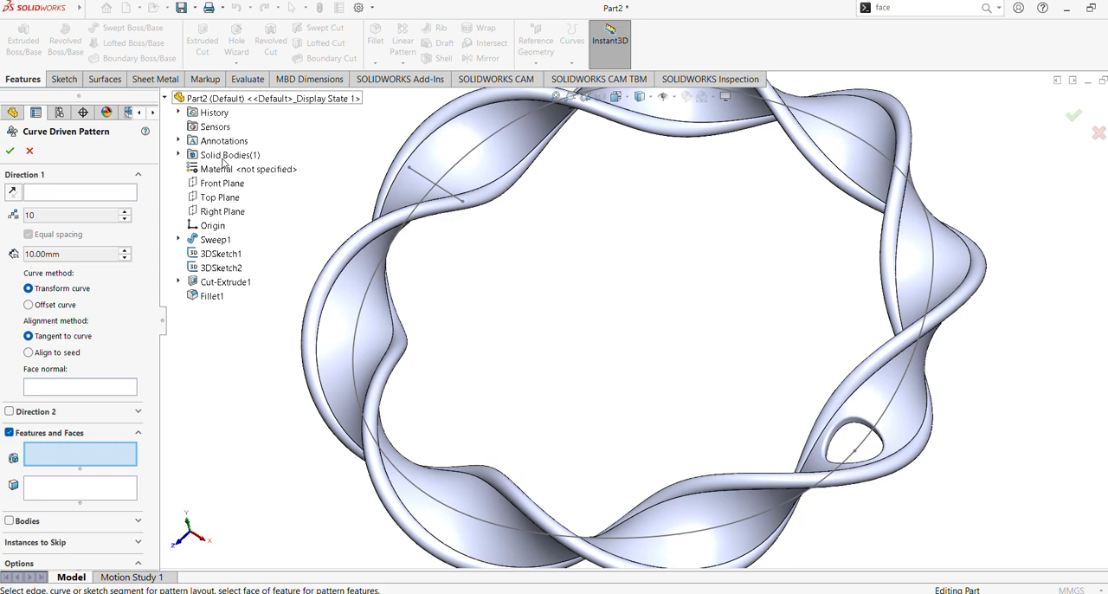
left_click(213, 283)
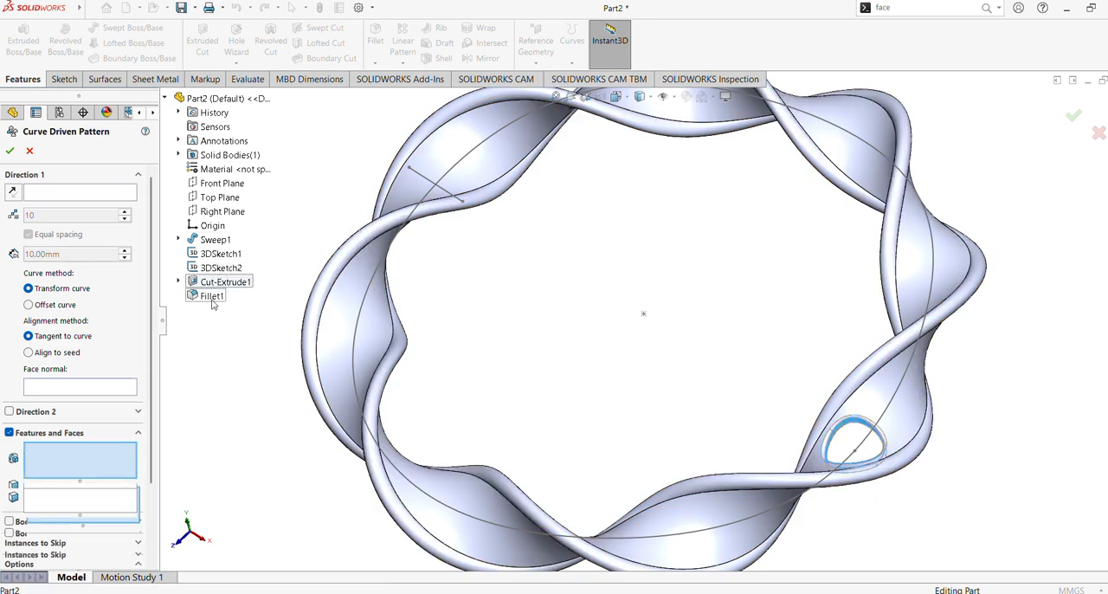
left_click(212, 296)
Step: Use the face curve running around the ring as the pattern direction, with 22 equally spaced instances, transform curve and tangent to curve
left_click(117, 190)
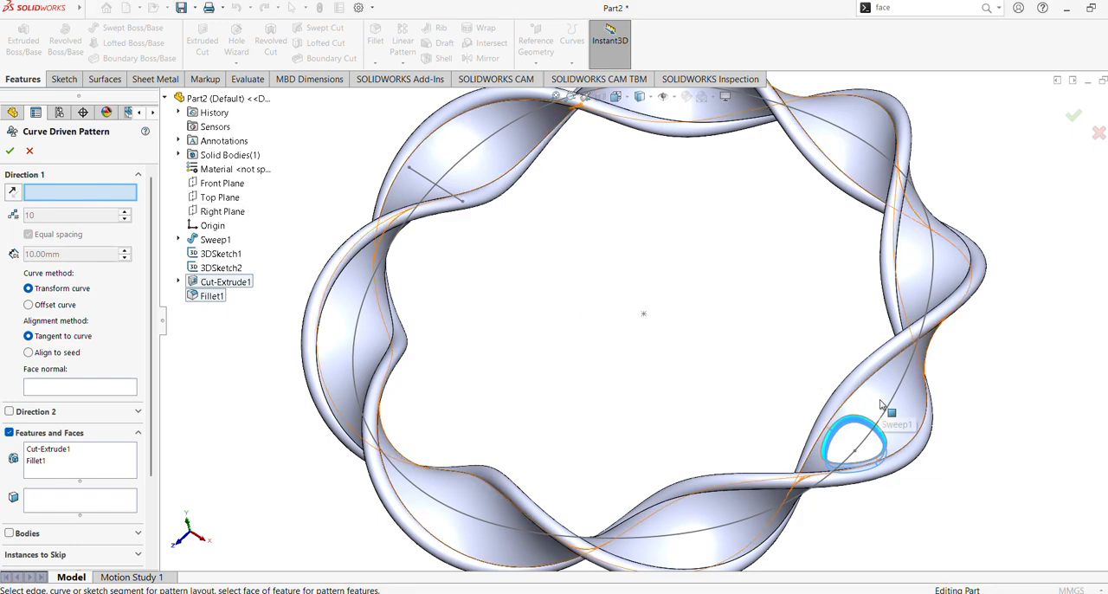
scroll(658, 251, "up", 4)
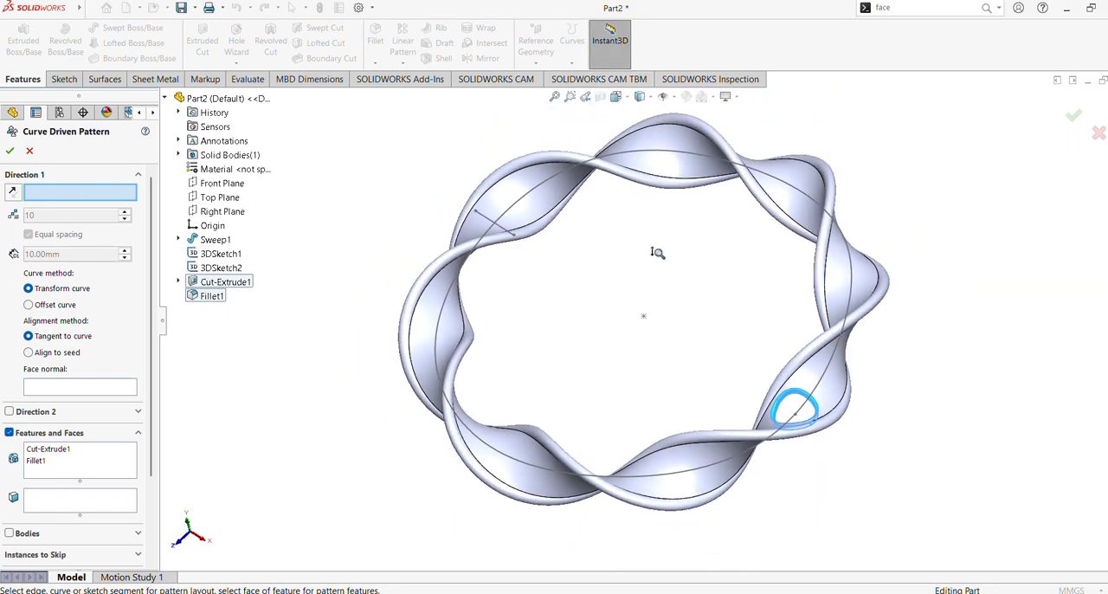
scroll(657, 252, "down", 1)
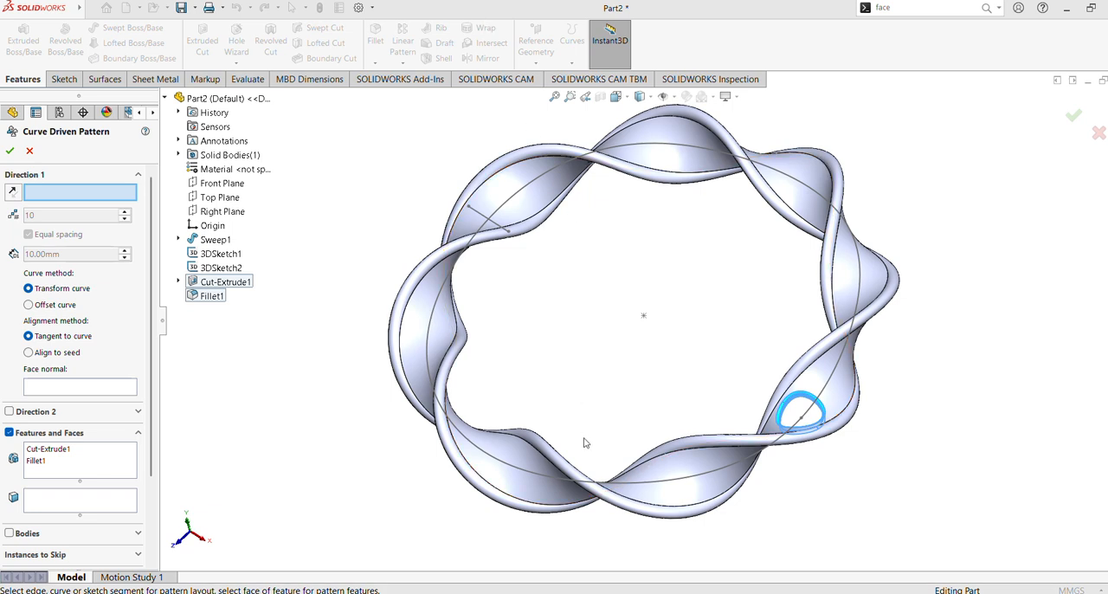
left_click(507, 461)
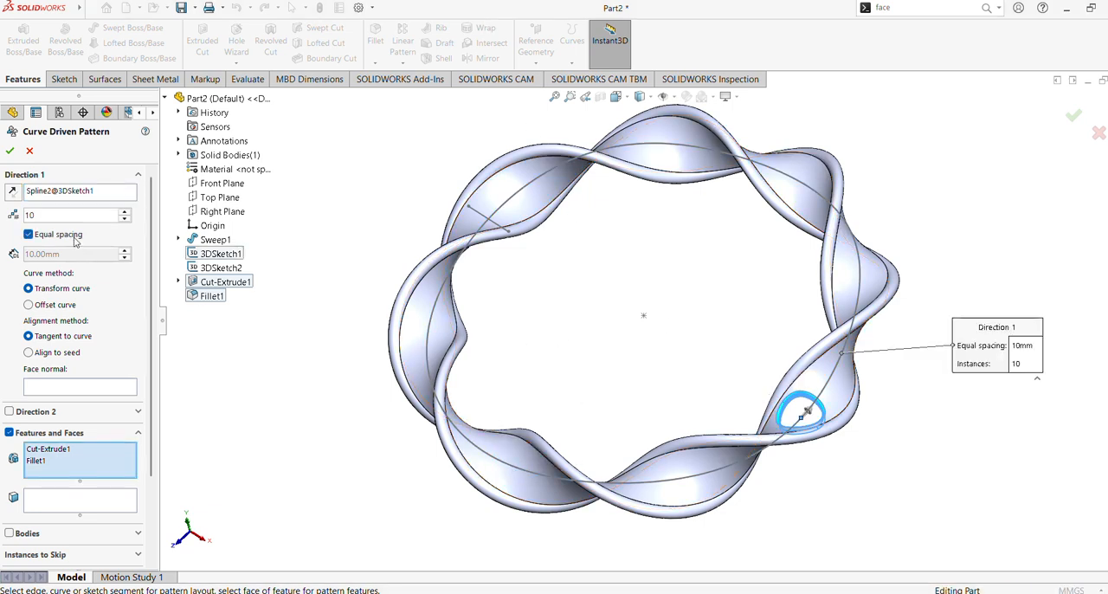
double_click(103, 217)
type("22")
key("Return")
scroll(87, 372, "down", 3)
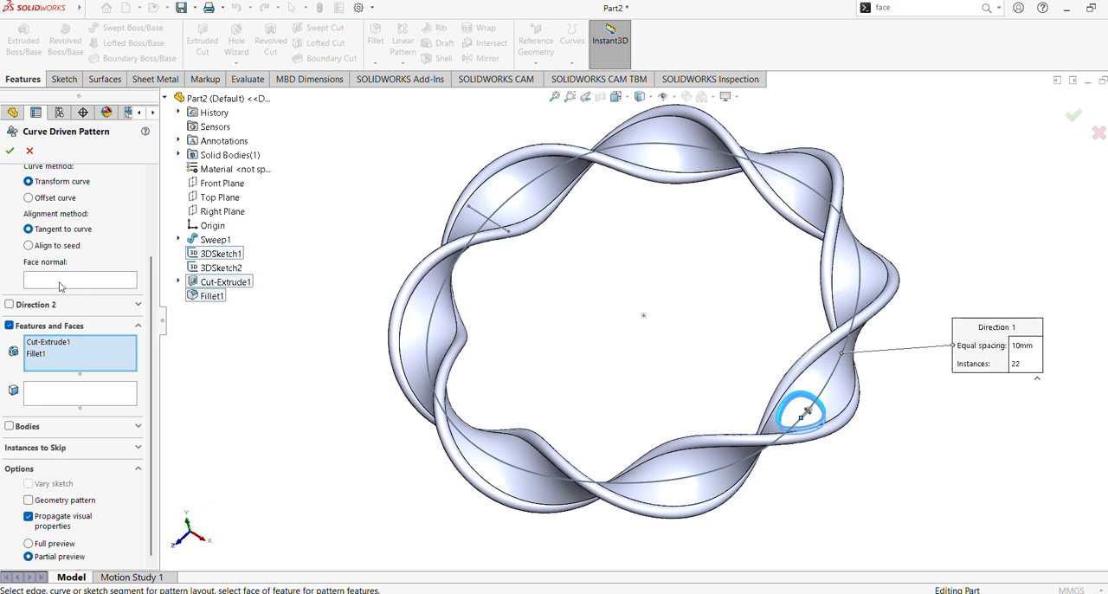
left_click(9, 151)
scroll(119, 242, "up", 3)
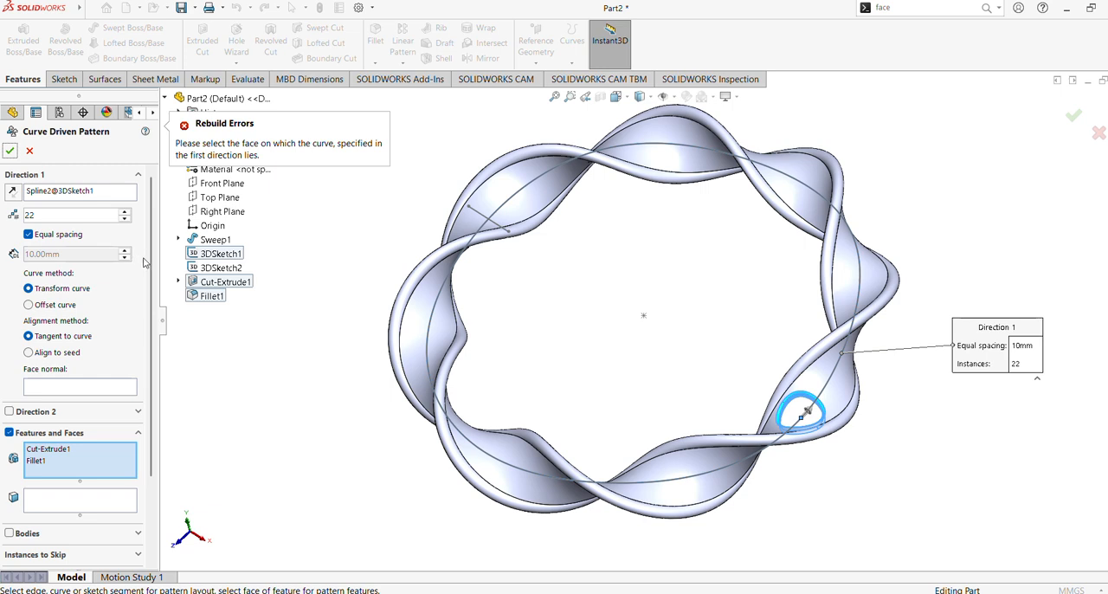
Step: Set the ring's broad twisted face as the face normal and create the hole pattern
left_click(78, 386)
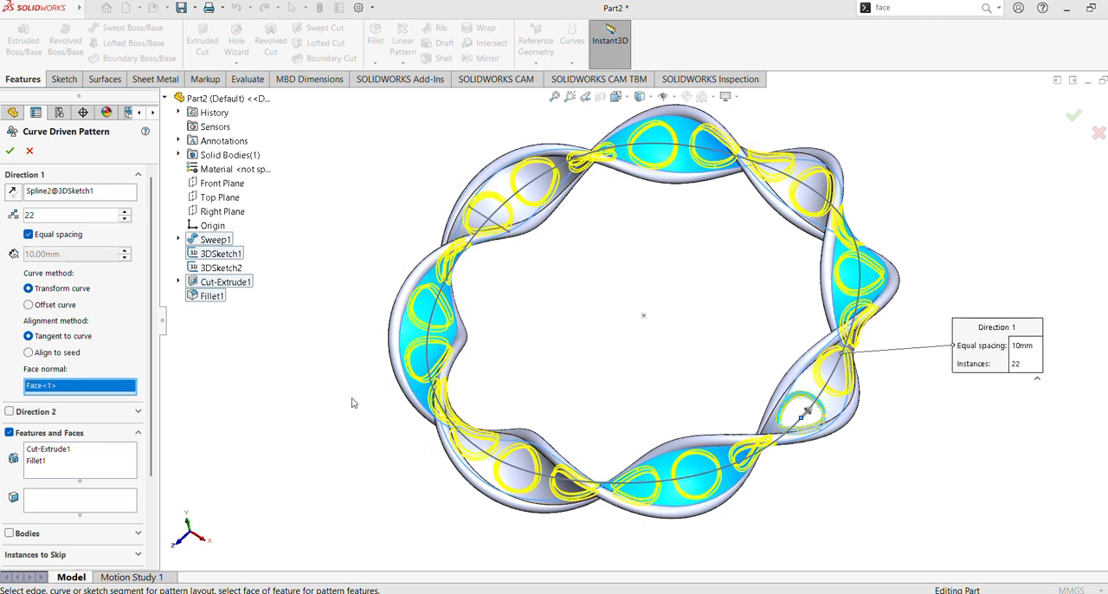
right_click(84, 398)
left_click(95, 395)
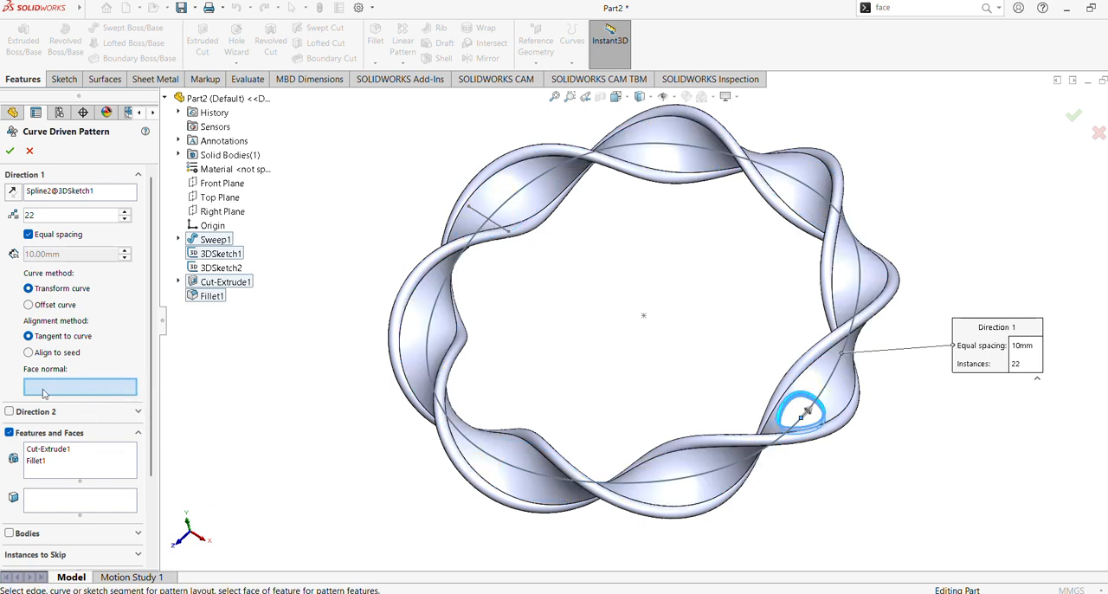
right_click(823, 379)
key("Escape")
left_click(709, 489)
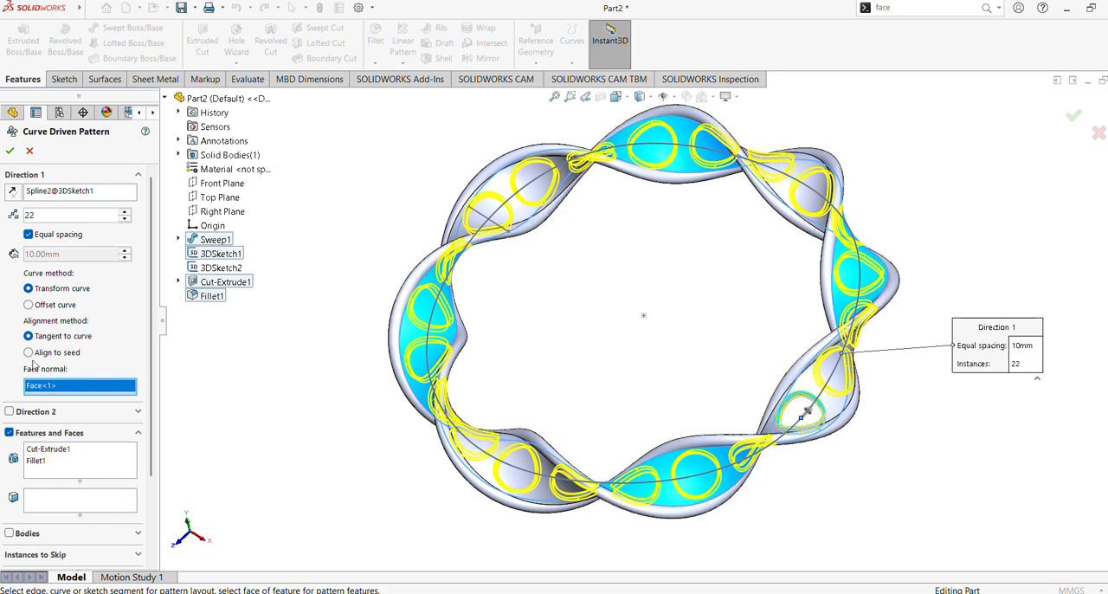
left_click(10, 151)
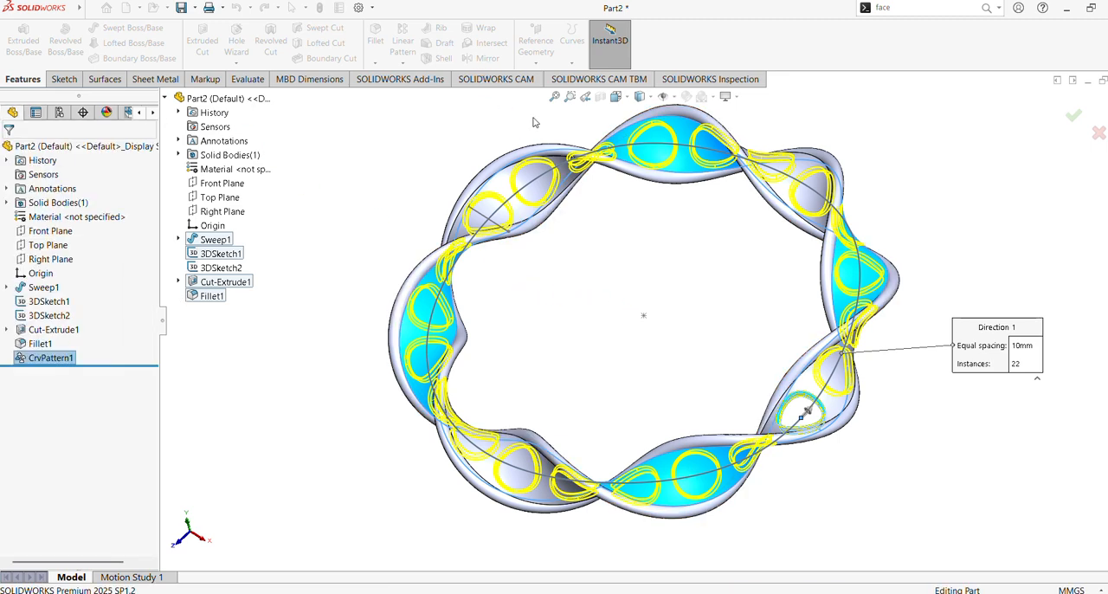
Step: Start a Move/Copy Bodies copy of the perforated ring body and set its rotation about Y to 25 degrees
middle_click_drag(689, 312, 654, 246)
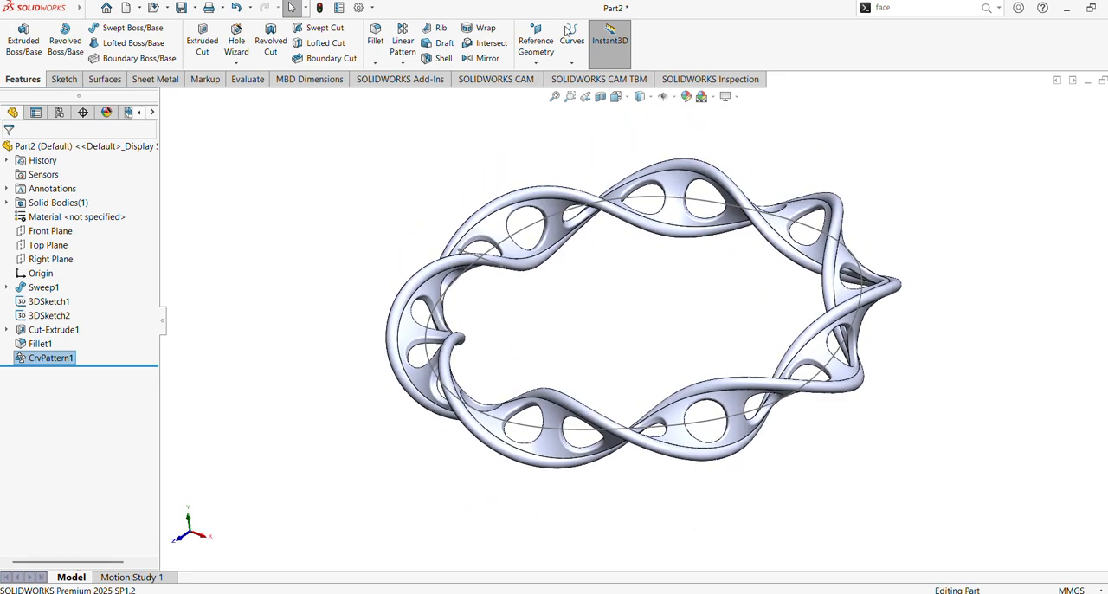
left_click(905, 6)
type("mo")
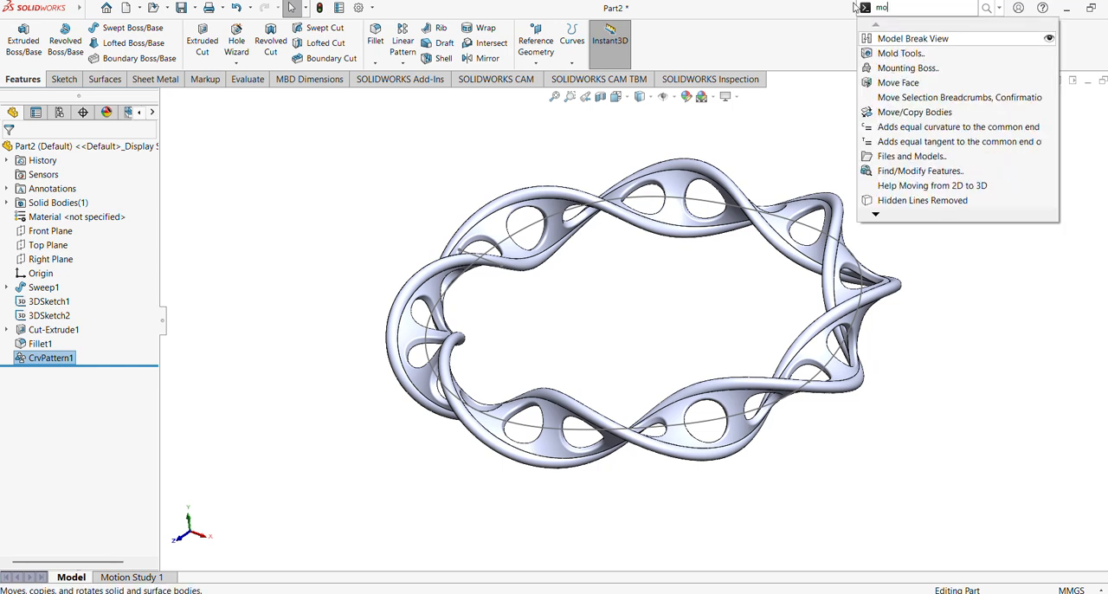
type("v")
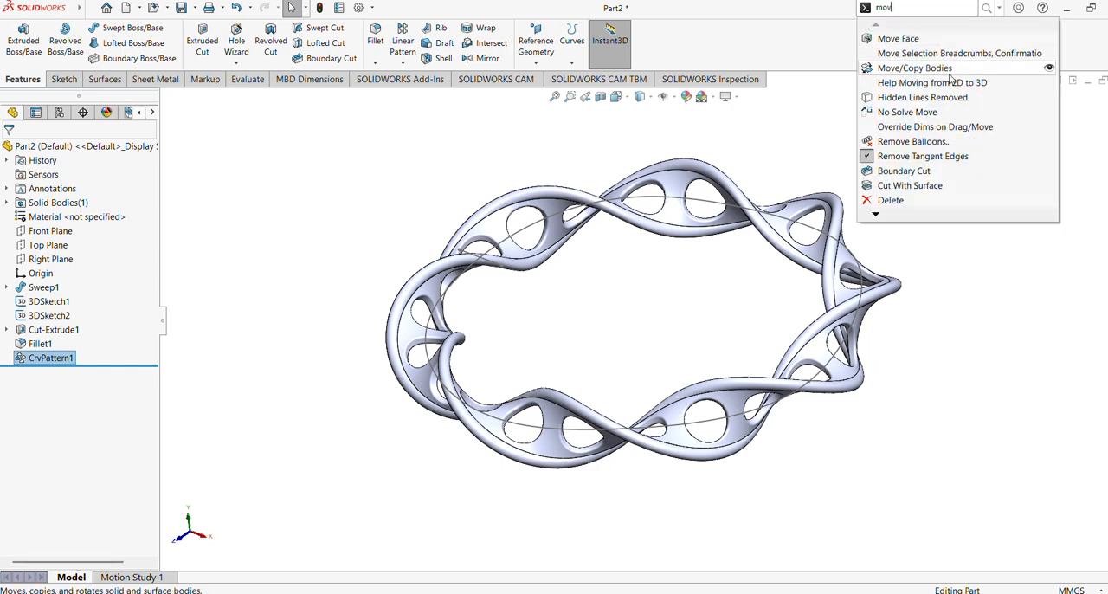
left_click(943, 69)
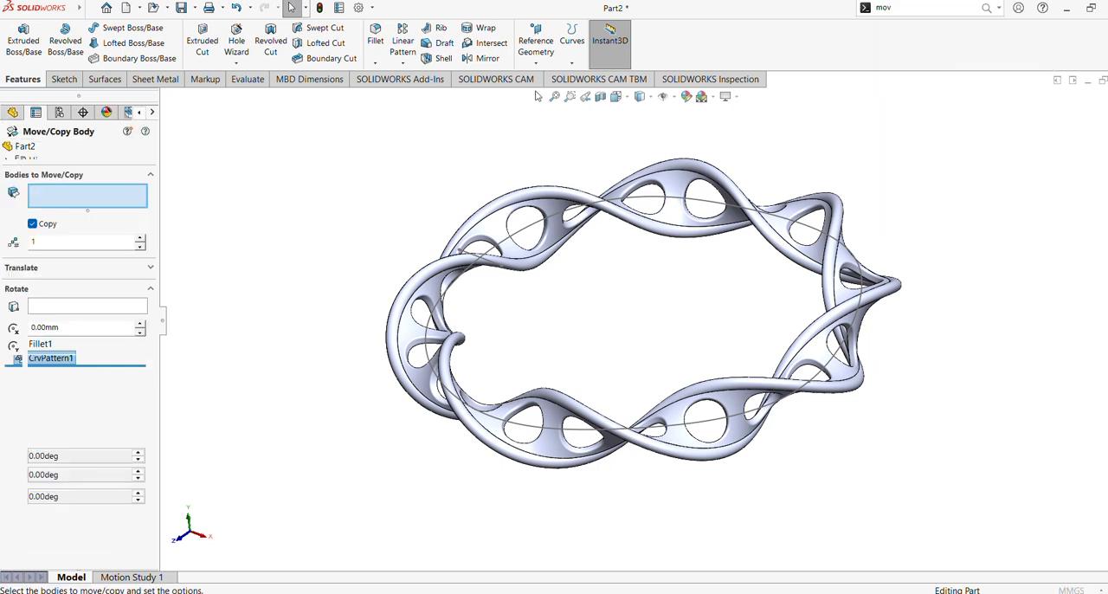
left_click(512, 253)
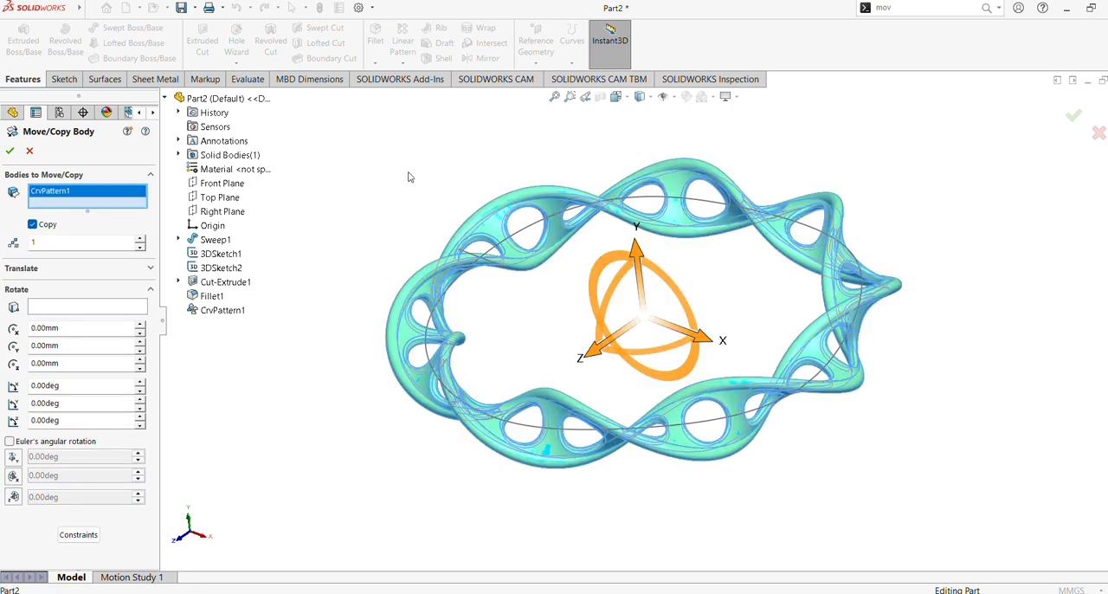
left_click(48, 404)
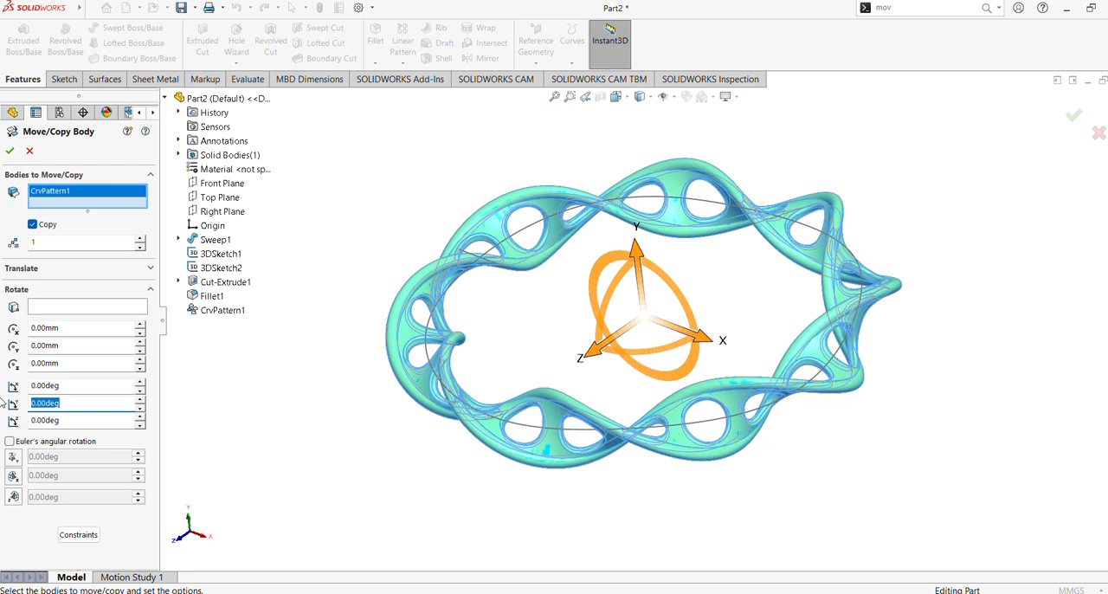
type("25")
key("Return")
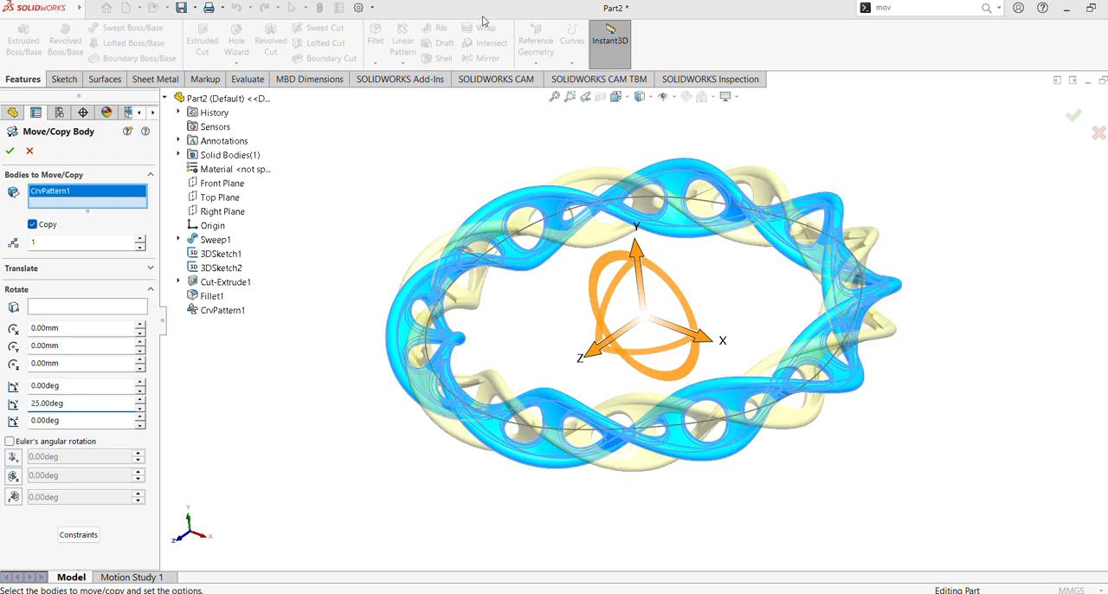
Step: Try Y rotation angles up to 33 degrees for the copied ring and return to 25 degrees
left_click(140, 400)
left_click(140, 401)
left_click(140, 401)
left_click(140, 401)
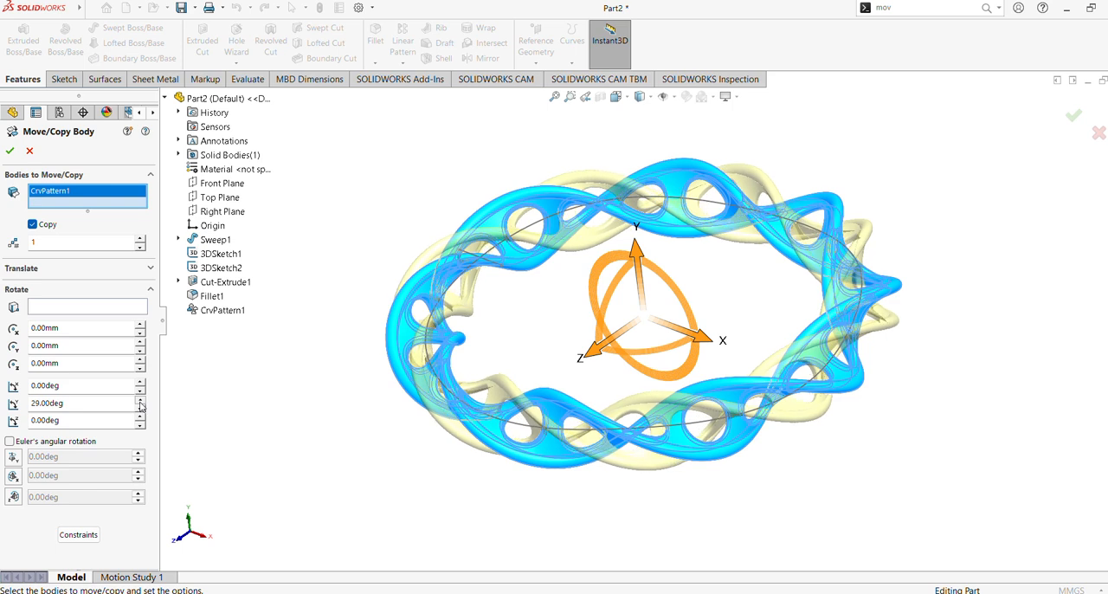
left_click(140, 401)
left_click(140, 401)
left_click(141, 401)
left_click(139, 401)
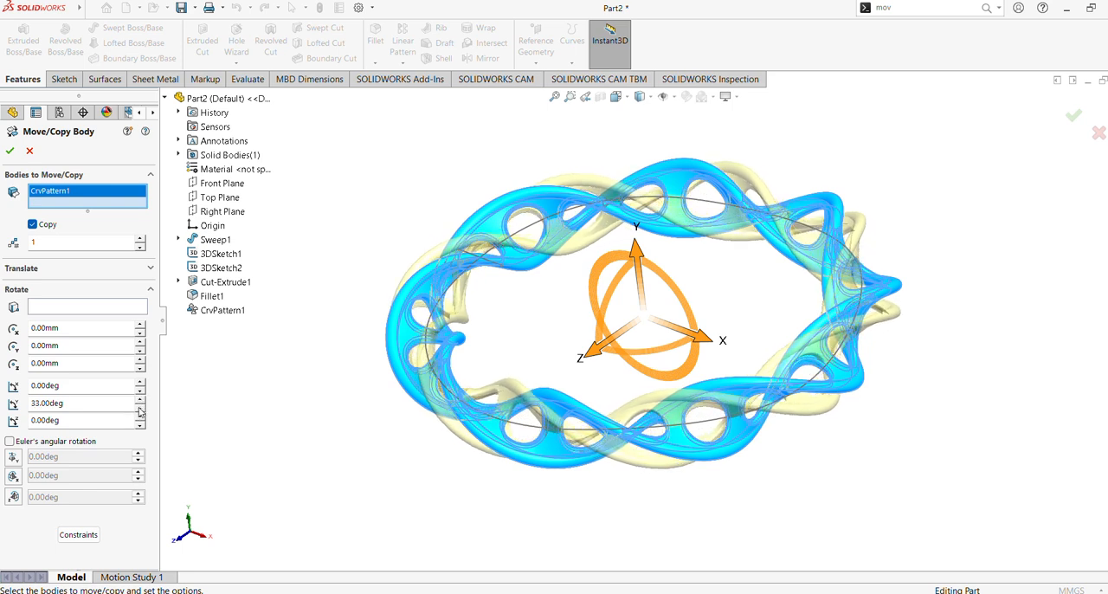
left_click(140, 407)
left_click(140, 408)
left_click(139, 407)
left_click(139, 408)
left_click(139, 408)
left_click(139, 407)
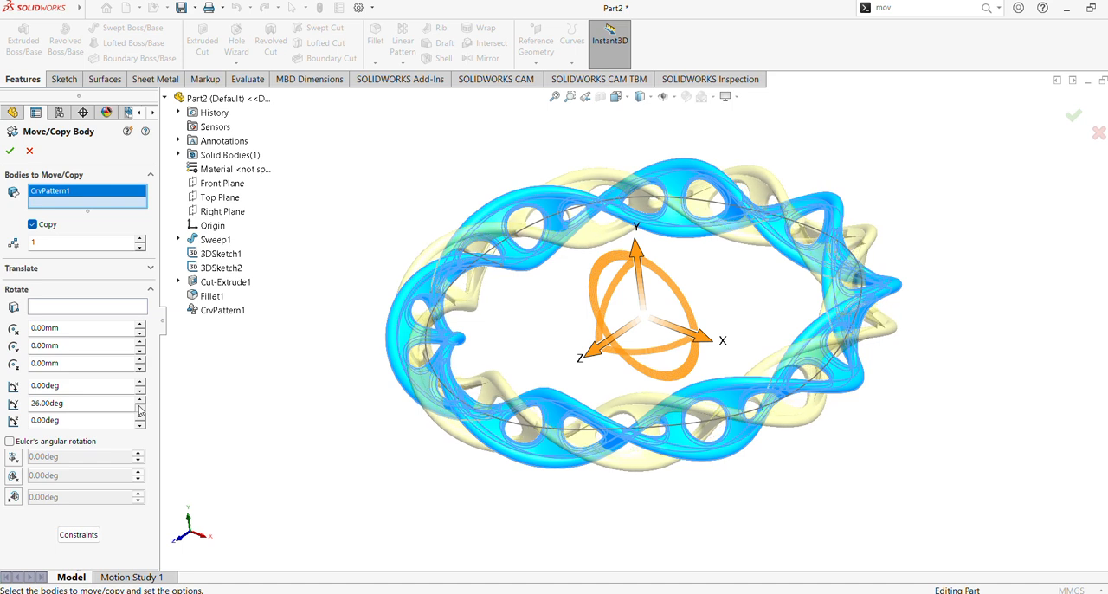
left_click(140, 408)
left_click(139, 407)
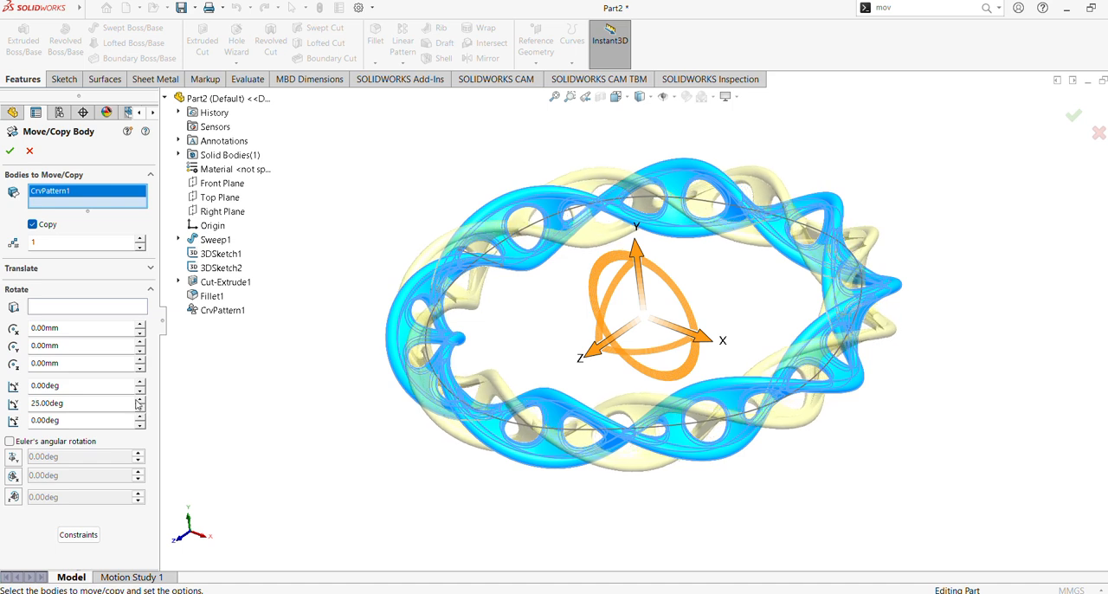
Step: Try two copies of the ring, return to one and create the rotated copy
left_click(140, 239)
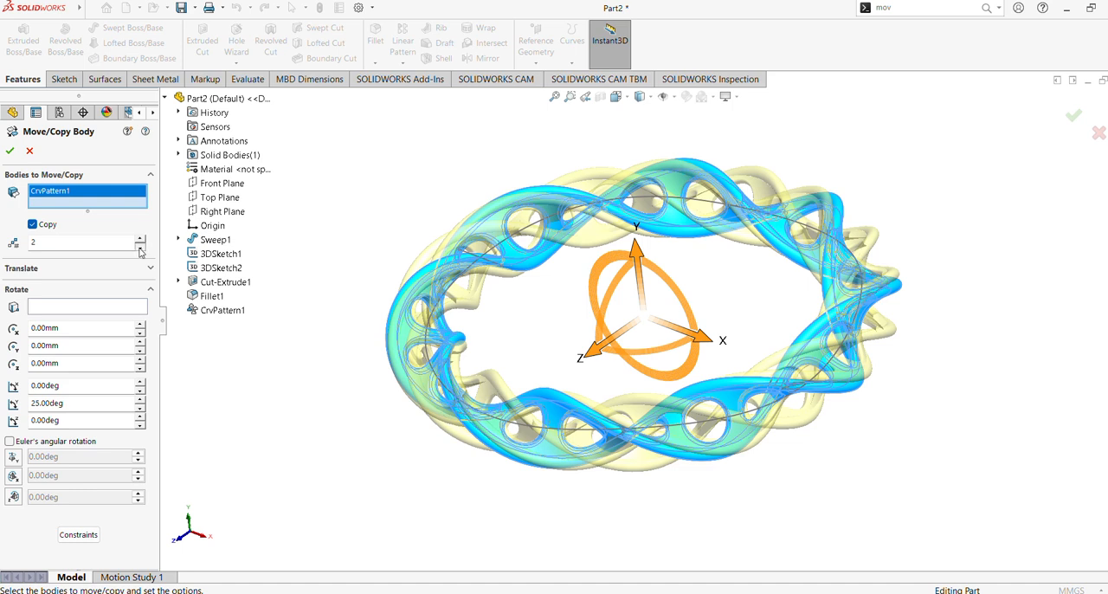
left_click(140, 248)
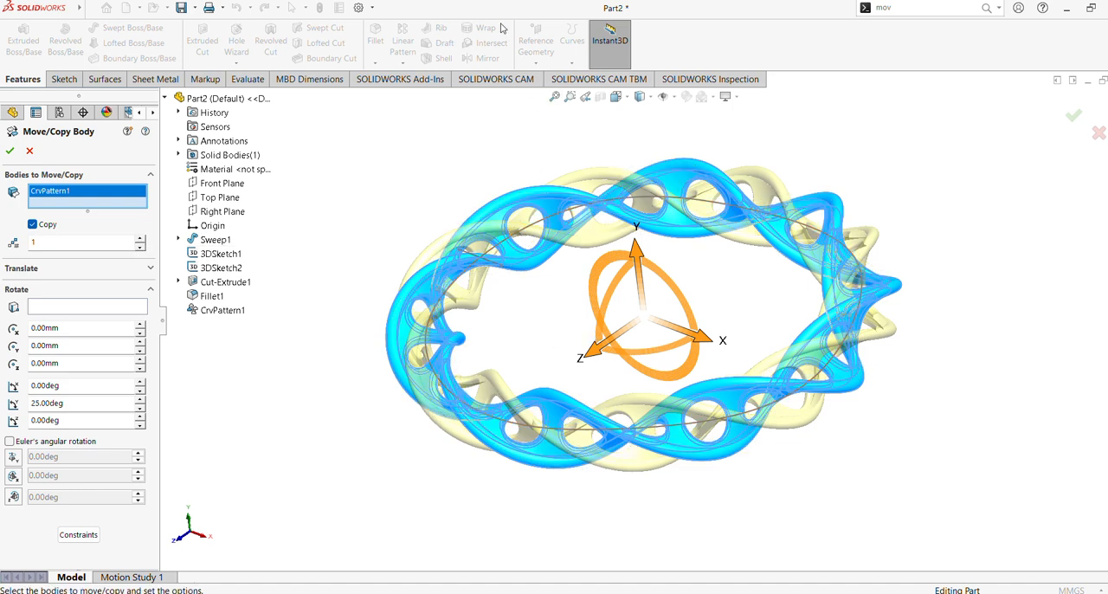
left_click(9, 151)
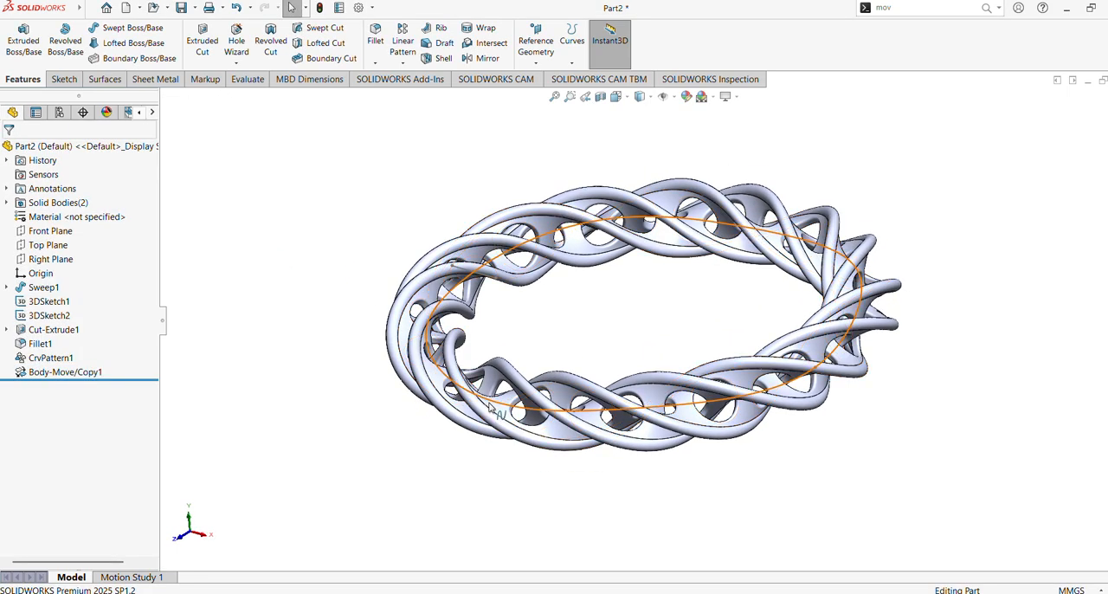
Step: Hide 3DSketch1, the circular path curve running through the rings
left_click(520, 386)
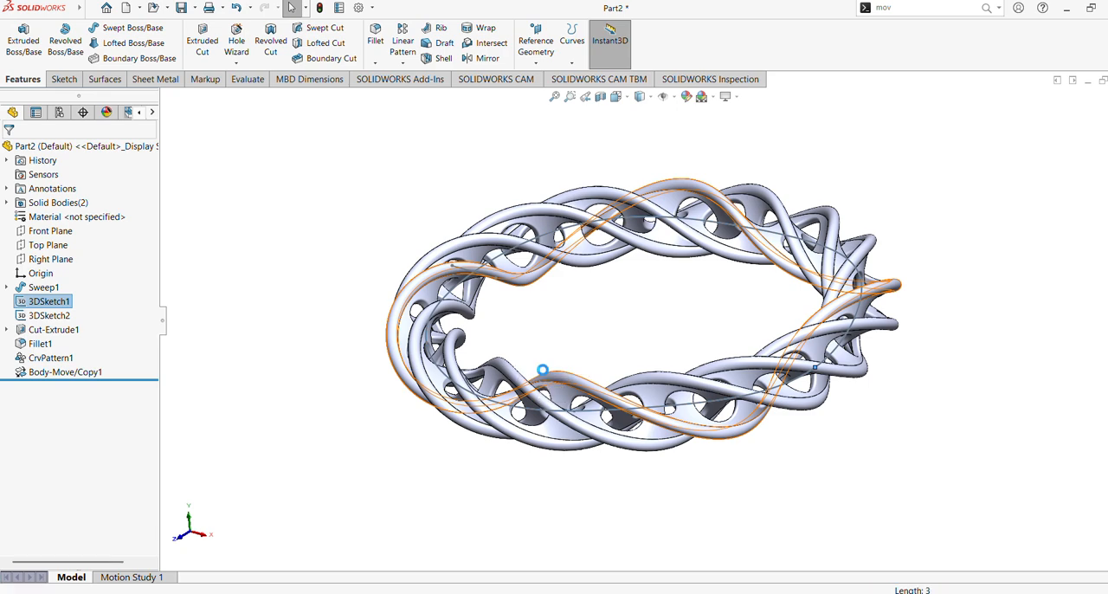
left_click(279, 329)
mouse_move(311, 327)
middle_mouse_down()
mouse_move(314, 306)
mouse_move(320, 323)
middle_mouse_up()
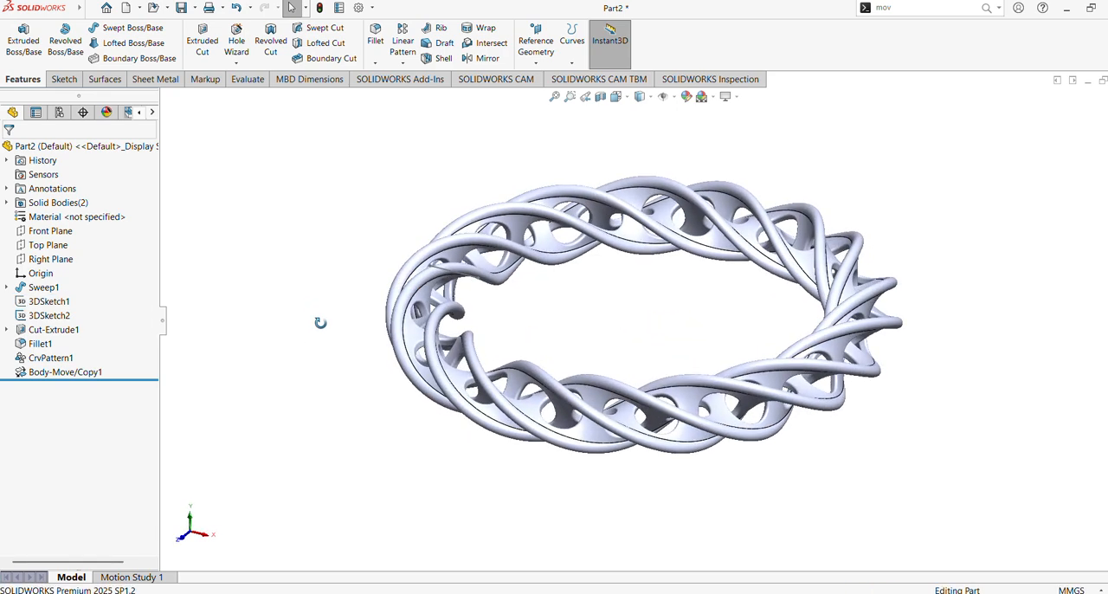
Step: Color the original ring body pink and the rotated copy light green
left_click(686, 97)
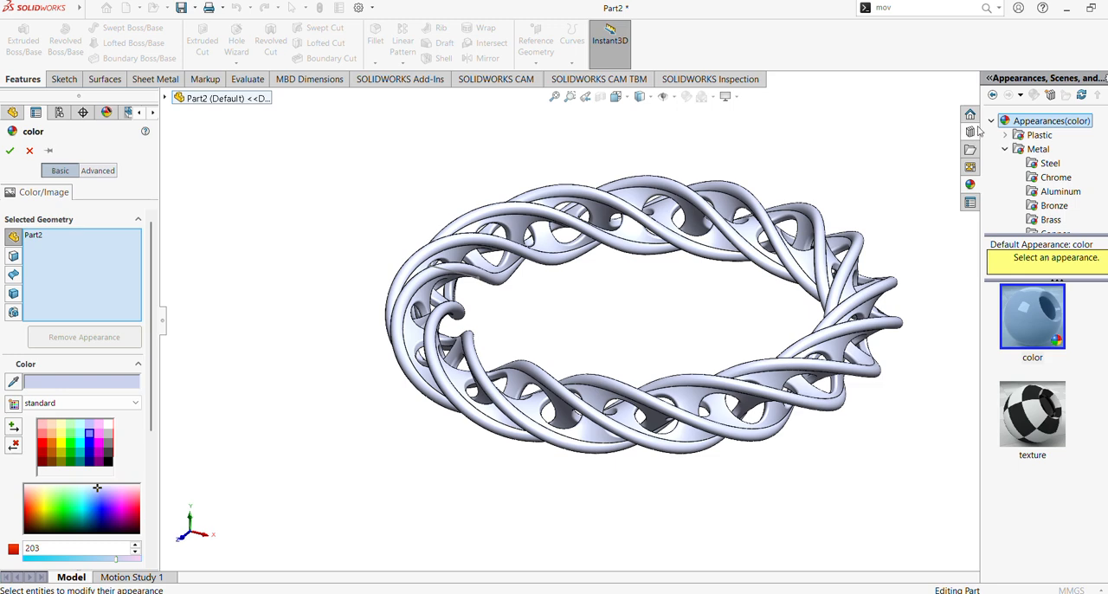
key("Escape")
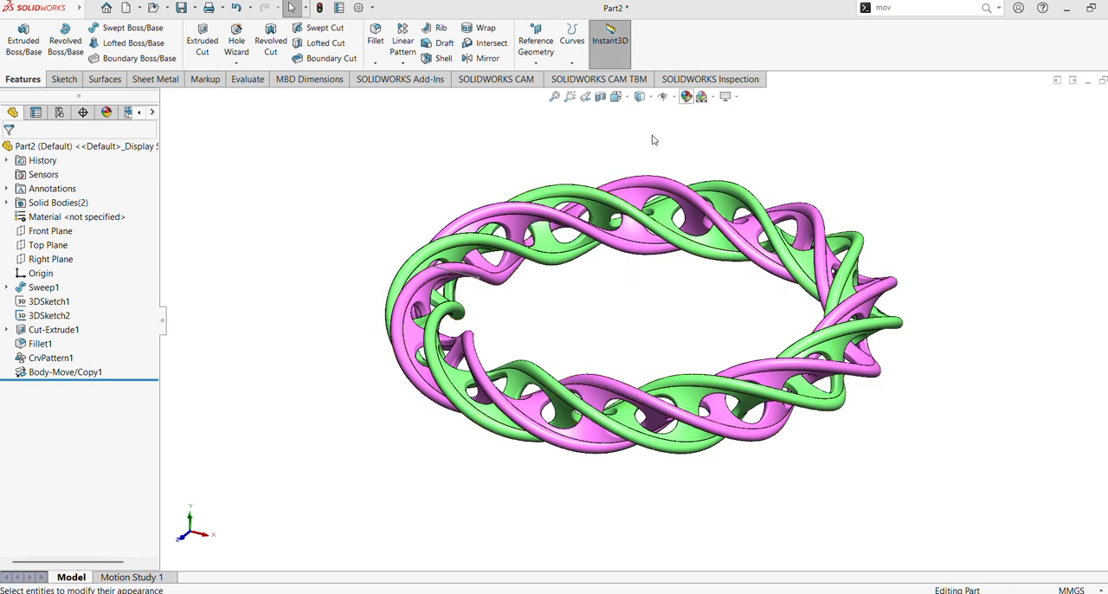
left_click(685, 97)
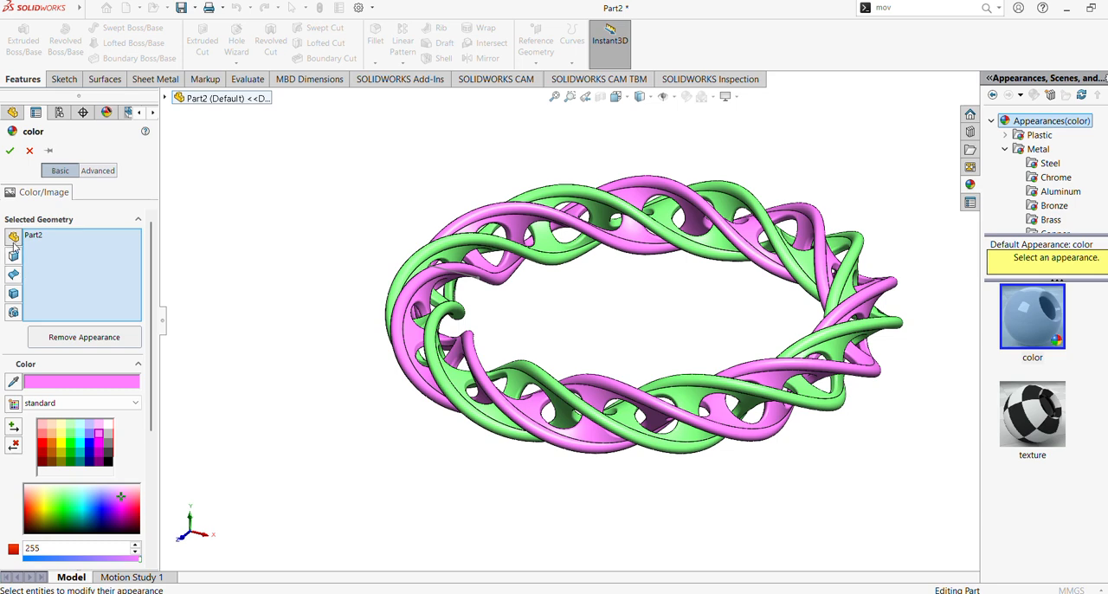
left_click(13, 292)
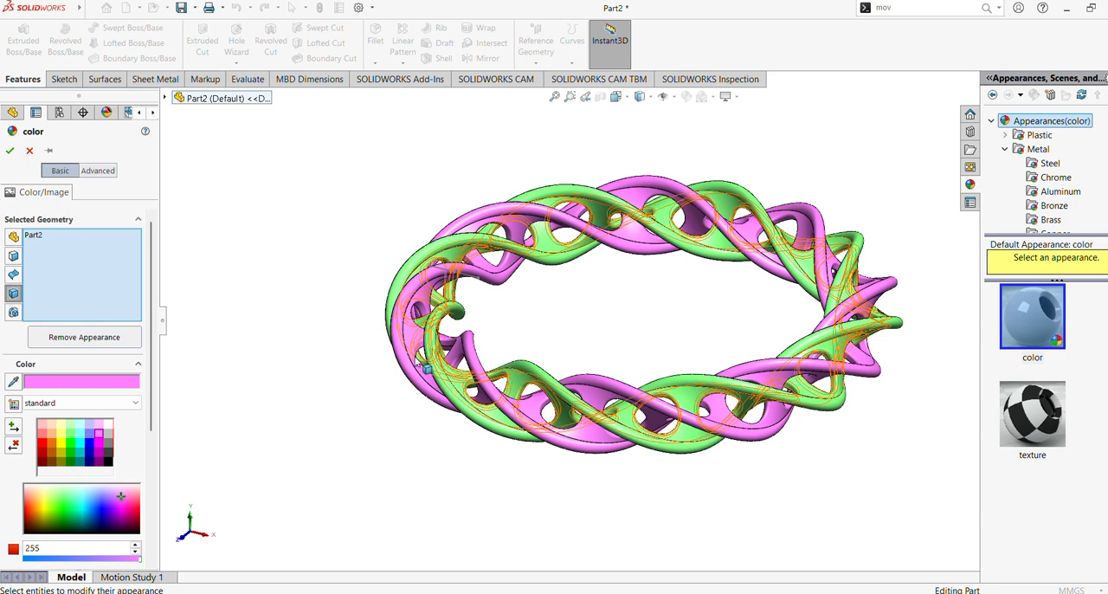
left_click(429, 362)
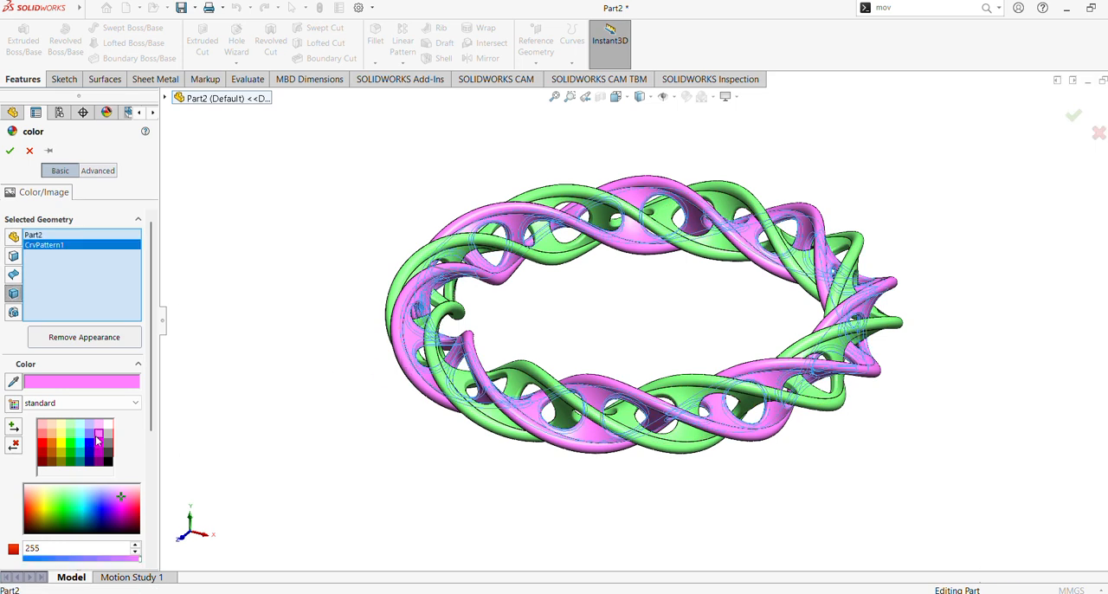
left_click(9, 151)
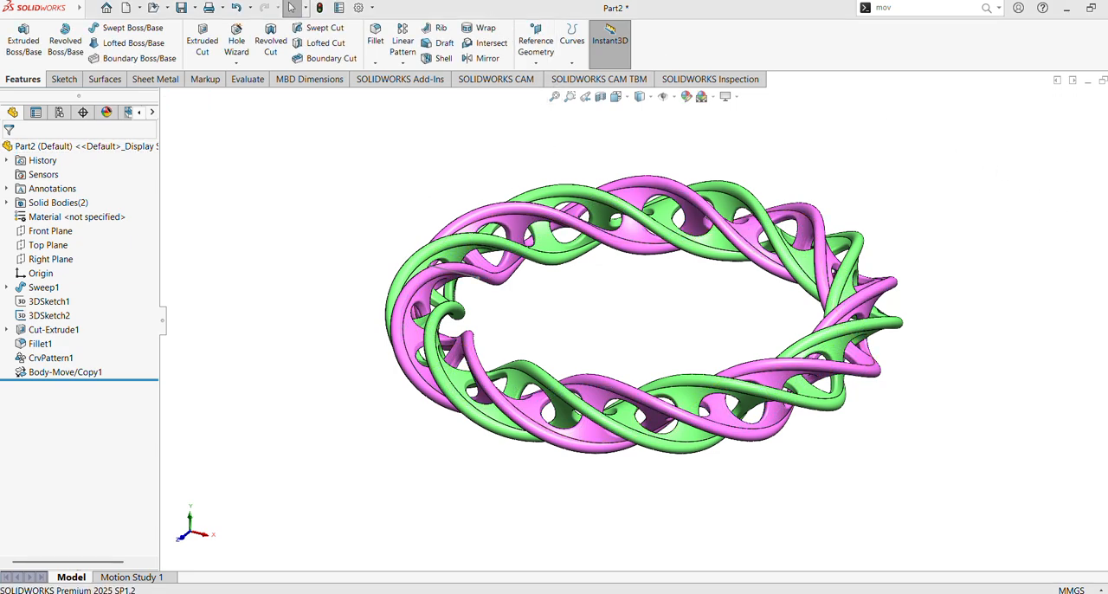
Step: Apply the satin finish gold metal appearance to the green copied ring
left_click(1107, 185)
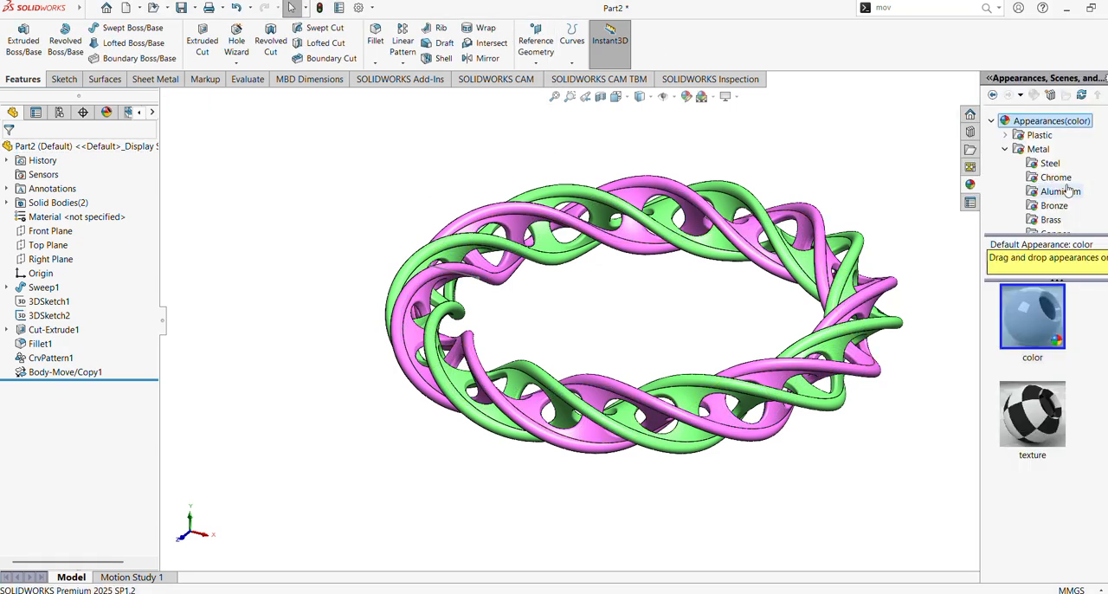
left_click(1039, 149)
scroll(1080, 202, "down", 3)
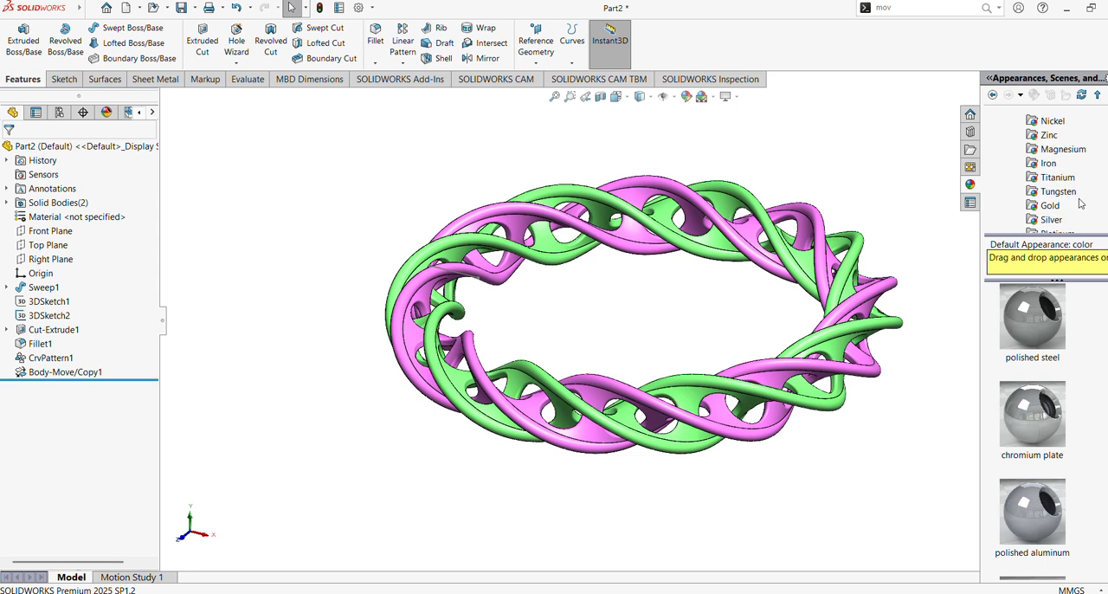
left_click(1049, 206)
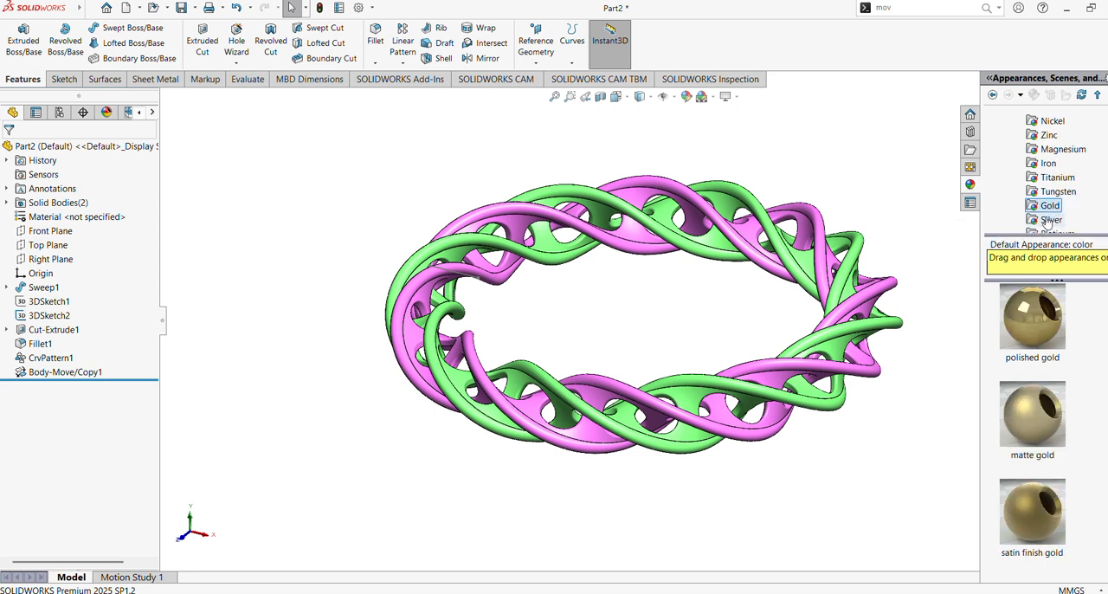
mouse_move(1050, 350)
left_click_drag(1032, 513, 829, 345)
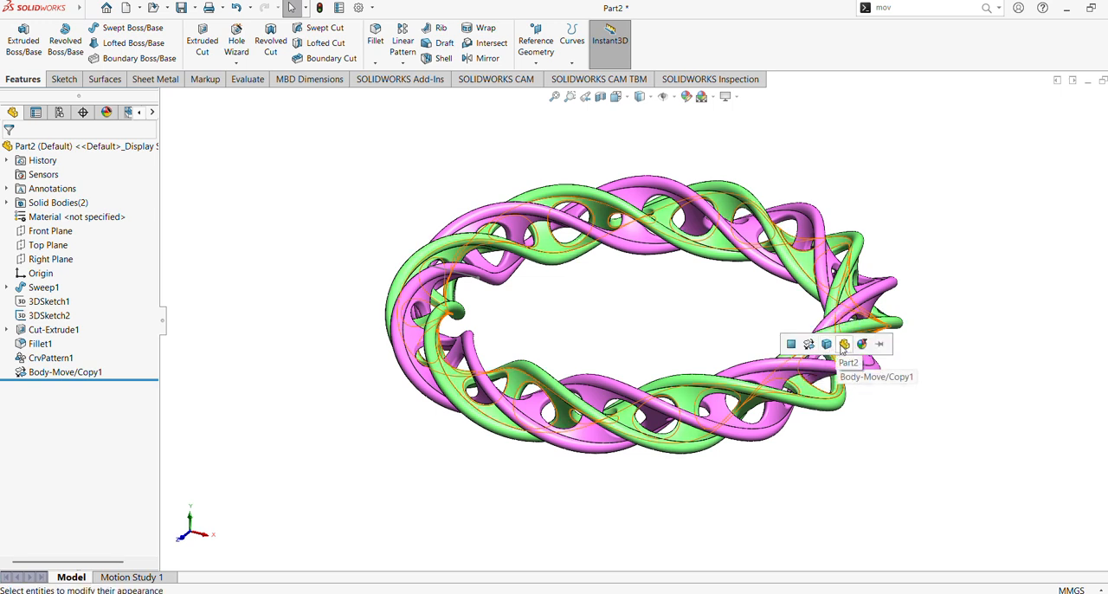
left_click(844, 345)
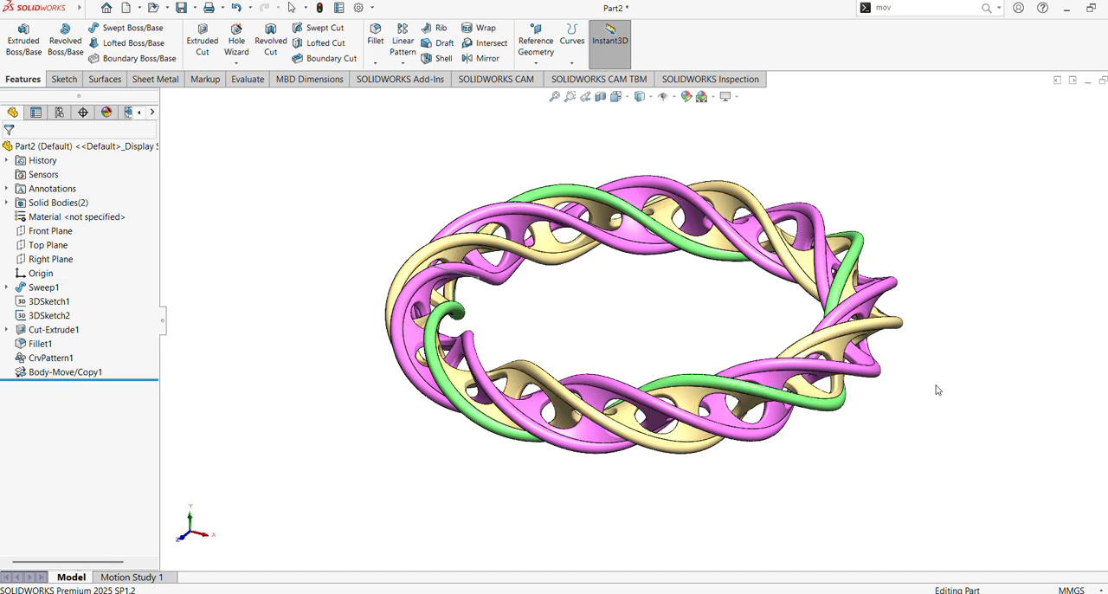
mouse_move(936, 390)
middle_mouse_down()
mouse_move(933, 403)
mouse_move(931, 393)
middle_mouse_up()
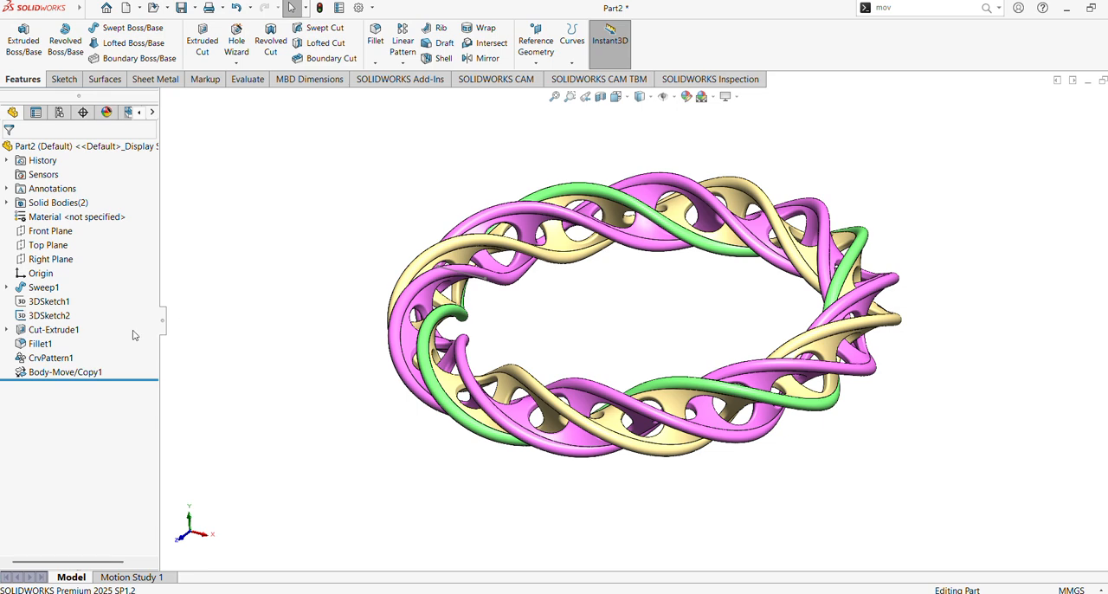
left_click(618, 440)
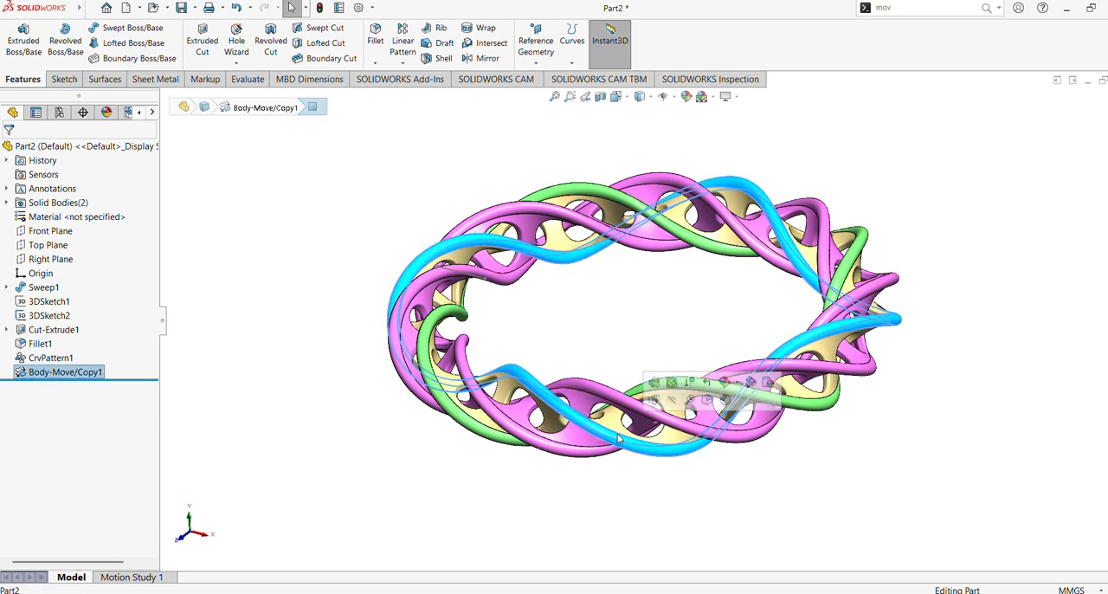
left_click(708, 384)
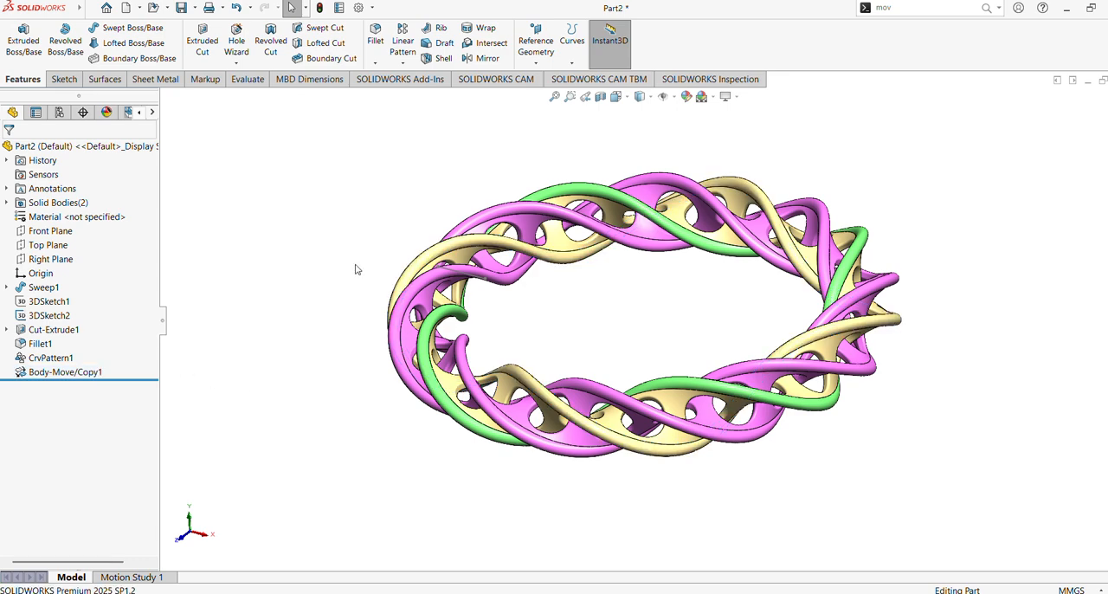
Step: Color the gold rounded rim face of the copied ring light blue
middle_click_drag(355, 269, 372, 235)
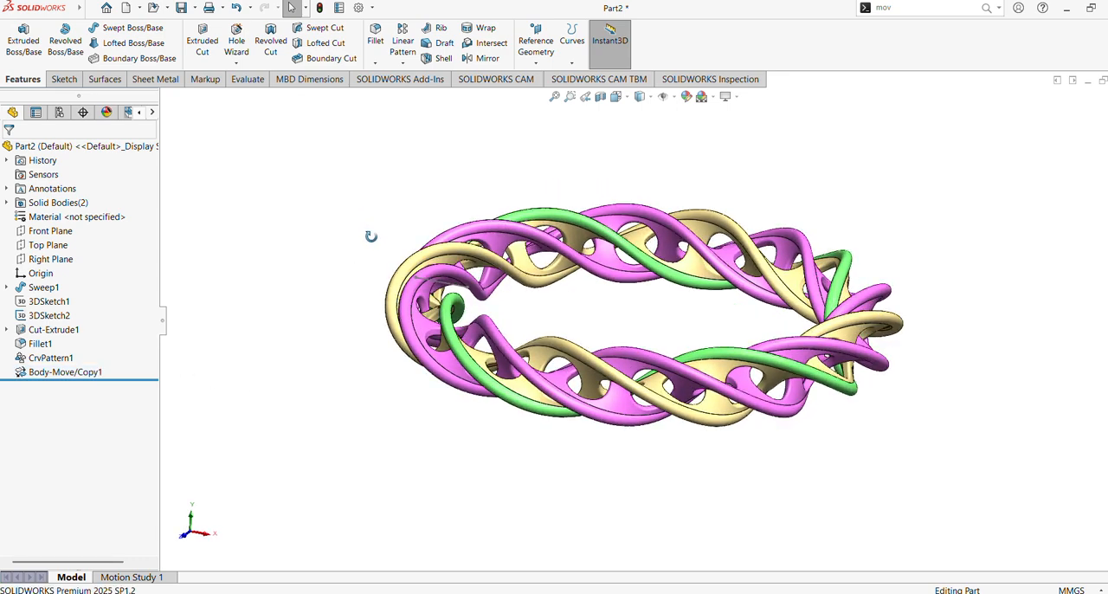
left_click(581, 353)
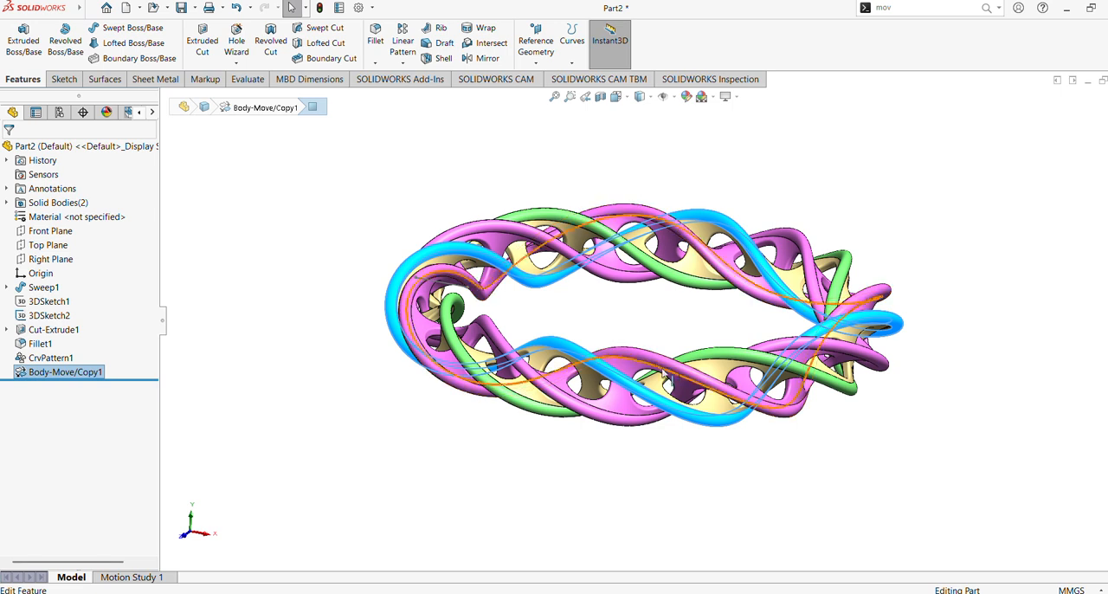
left_click(686, 96)
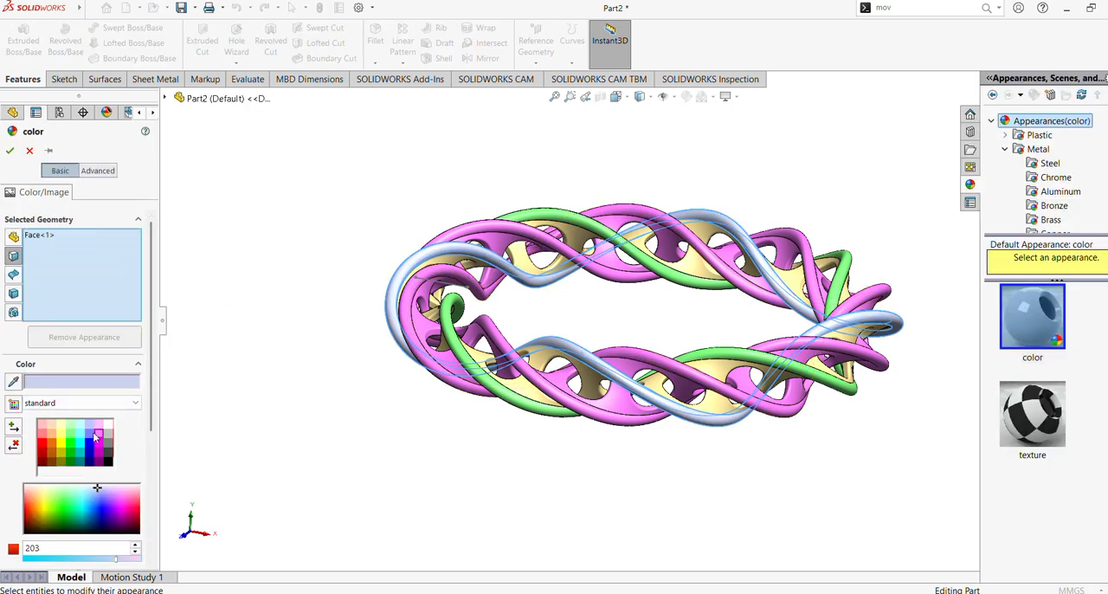
left_click(94, 435)
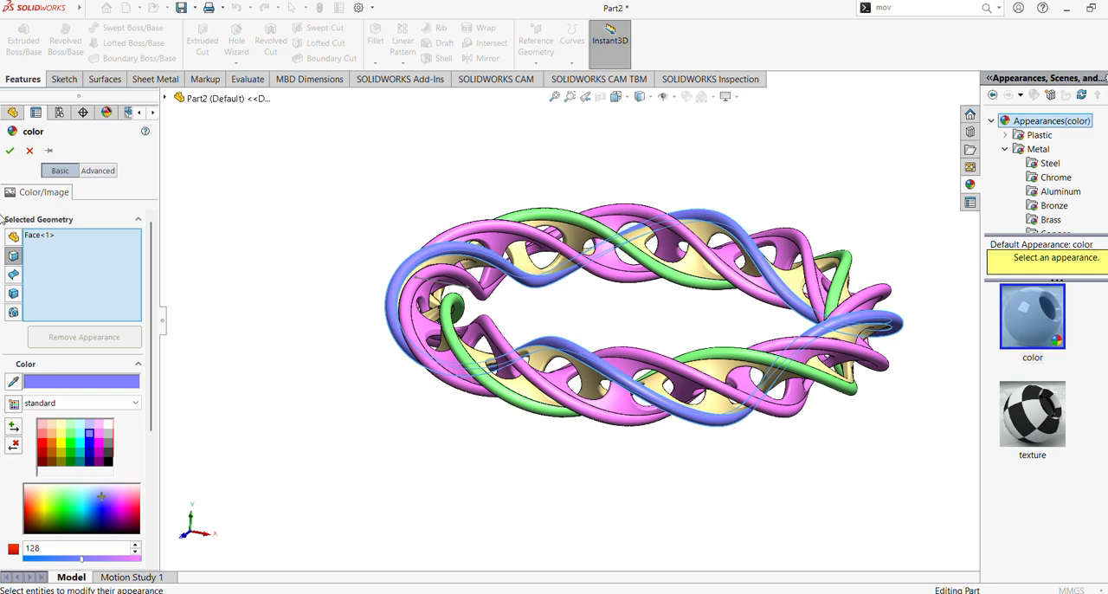
left_click(10, 150)
middle_click_drag(323, 269, 362, 339)
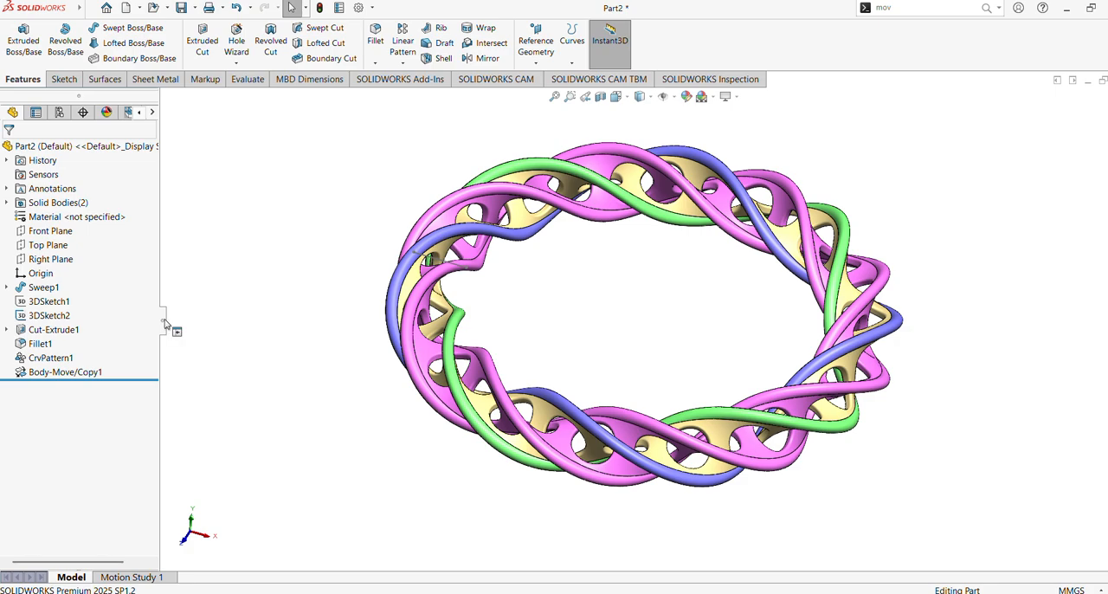
Step: Collapse the feature tree and hide the leftover sketch line crossing the ring
left_click(164, 319)
middle_click_drag(782, 367, 793, 250)
scroll(803, 275, "down", 2)
scroll(803, 275, "down", 5)
left_click(787, 311)
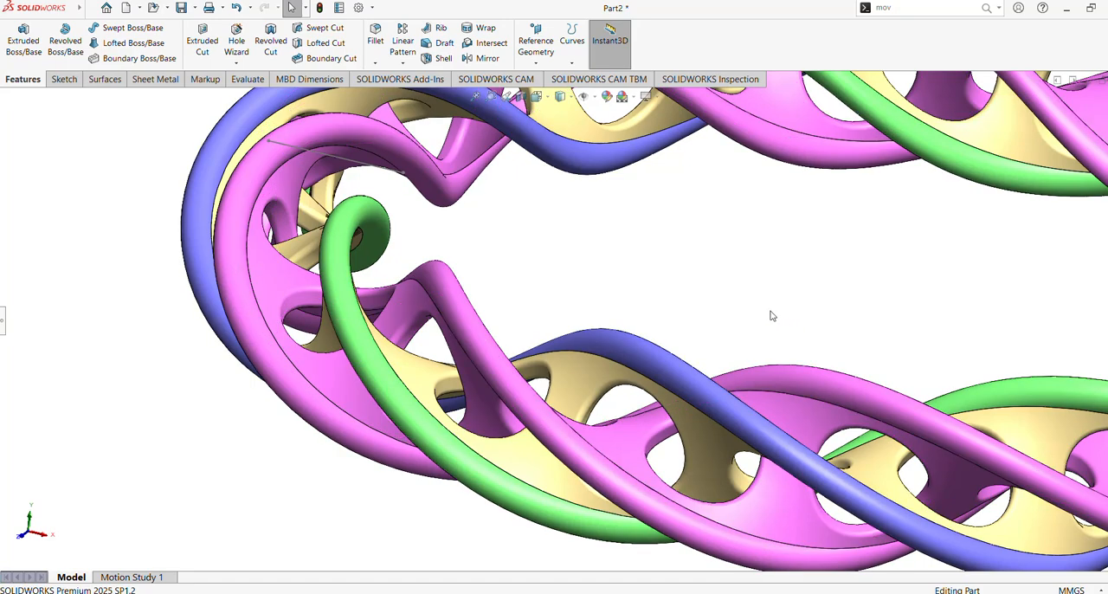
middle_click_drag(776, 310, 648, 375, "shift")
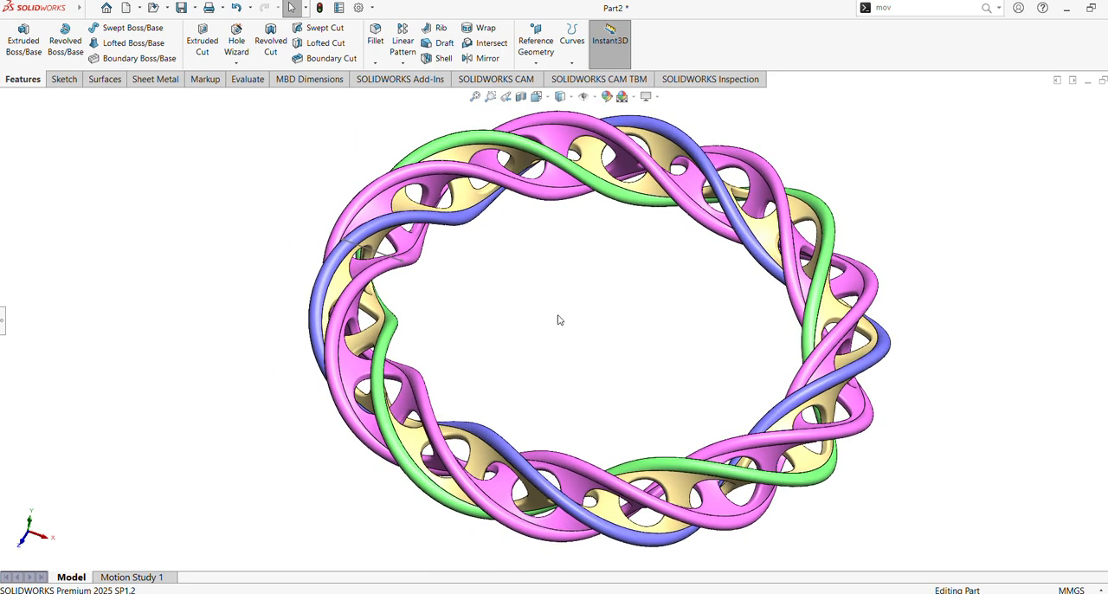
left_click(394, 264)
middle_click_drag(998, 302, 947, 261)
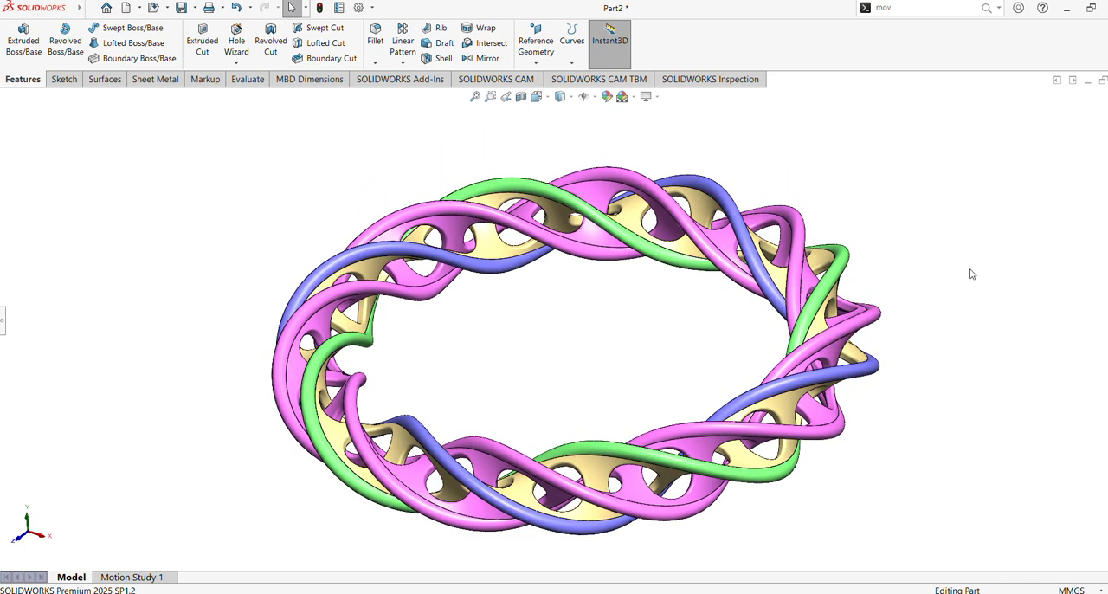
Step: Open the view settings for shadows, ambient occlusion, perspective and cartoon display
left_click(652, 98)
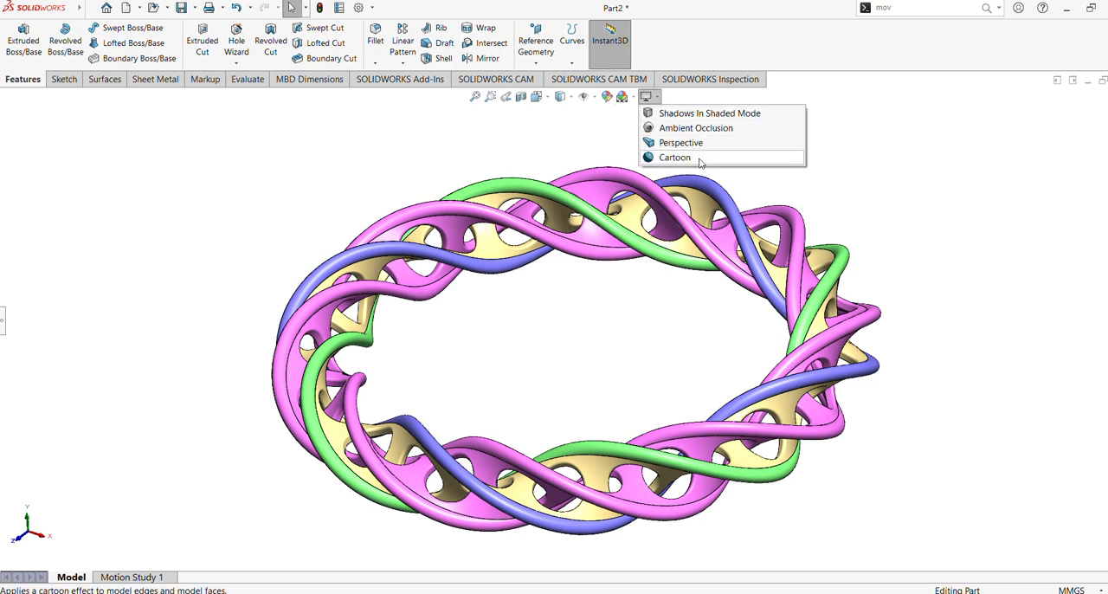